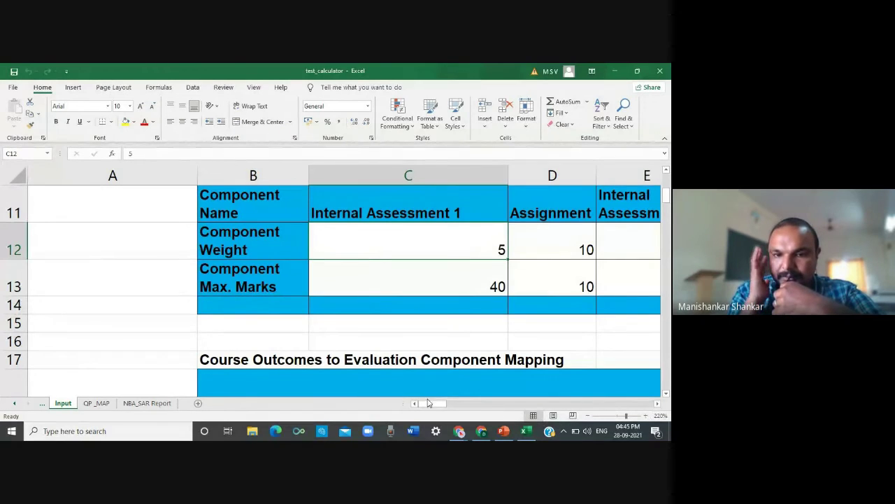
# Step: Examine the course details, component weights and maximum marks, and the start of the course outcome mapping table
pyautogui.moveTo(429, 404); pyautogui.dragTo(433, 405)
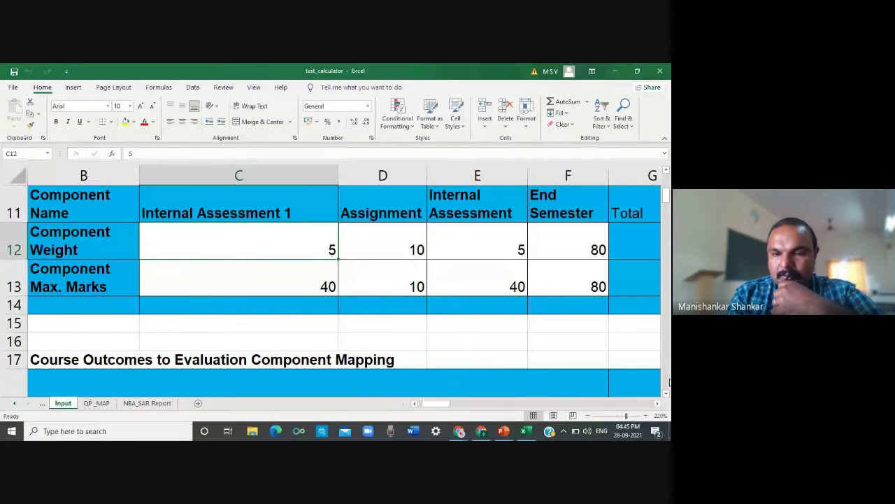
pyautogui.moveTo(668, 396); pyautogui.dragTo(668, 396)
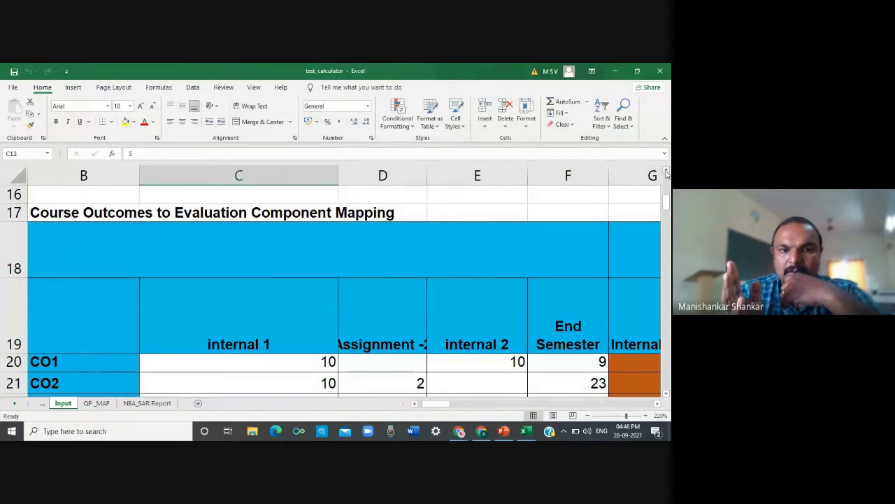
pyautogui.moveTo(666, 172); pyautogui.dragTo(667, 173)
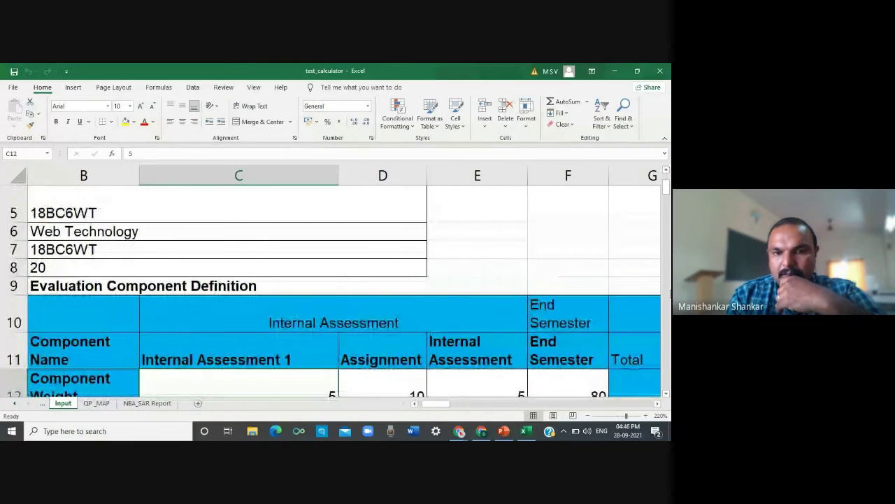
pyautogui.moveTo(666, 394); pyautogui.dragTo(667, 393)
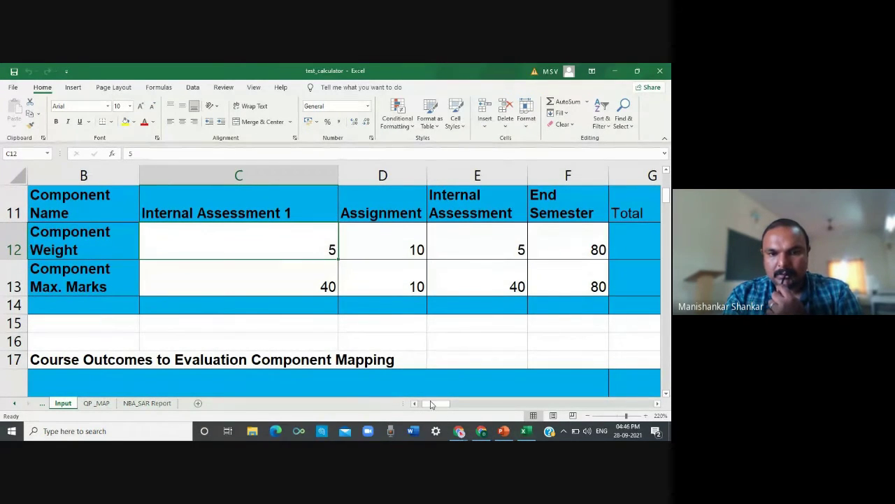
# Step: Switch to Chrome and bring up the Google Meet session
pyautogui.click(481, 432)
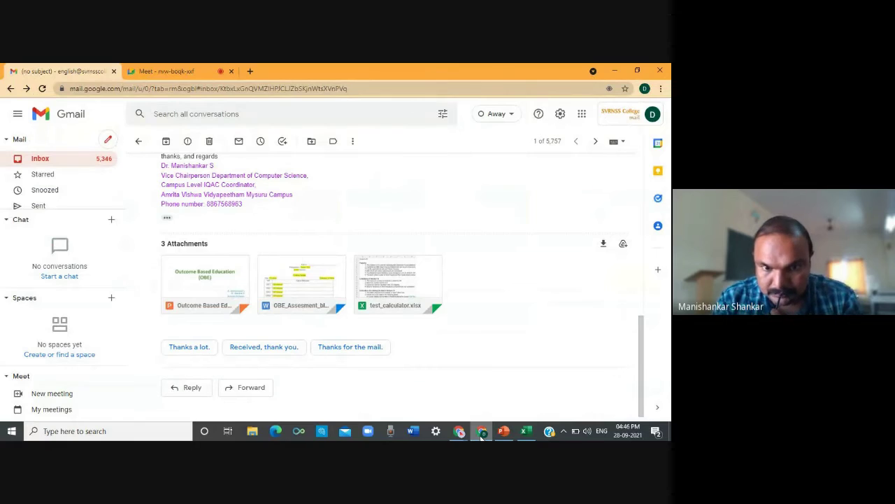
pyautogui.click(143, 72)
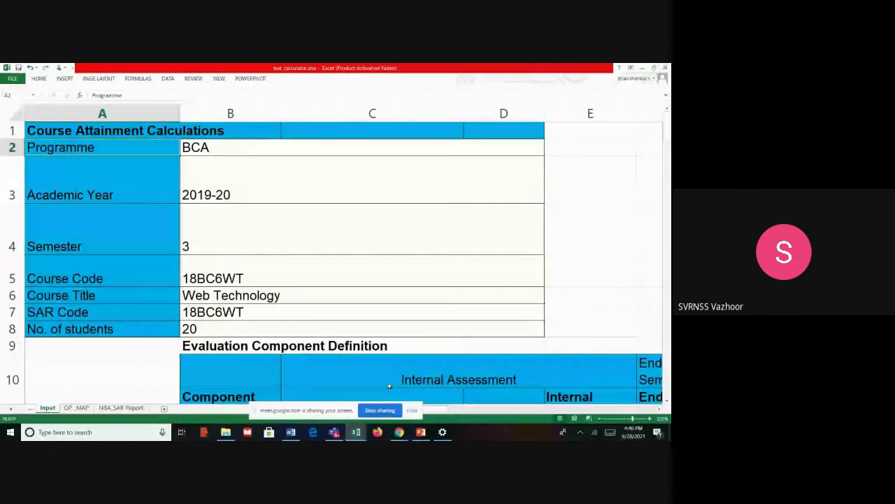
# Step: Look through the Input sheet's areas beyond the course details, down to the threshold, attainment level, target and indirect attainment columns
pyautogui.click(340, 330)
pyautogui.press('Down')
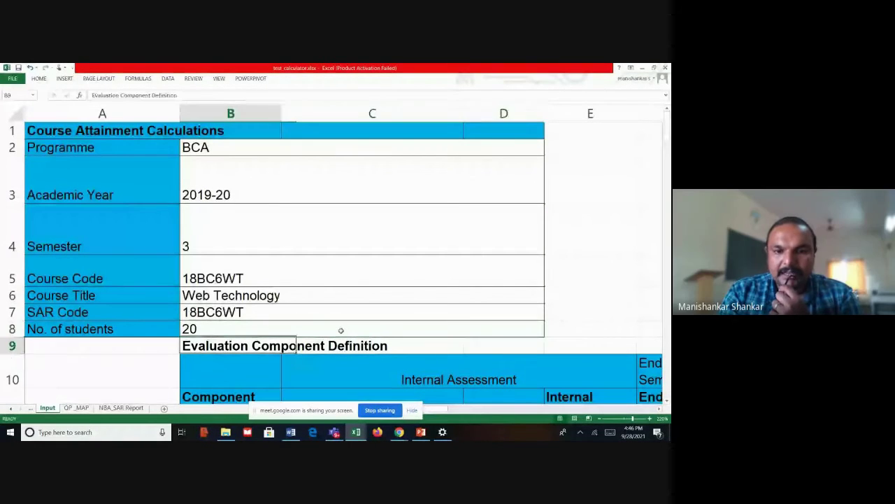
pyautogui.press('Down')
pyautogui.press('Right')
pyautogui.press('Right')
pyautogui.press('Right')
pyautogui.press('Right')
pyautogui.press('Right')
pyautogui.press('Right')
pyautogui.press('Right')
pyautogui.press('Right')
pyautogui.press('Right')
pyautogui.press('Down')
pyautogui.press('Down')
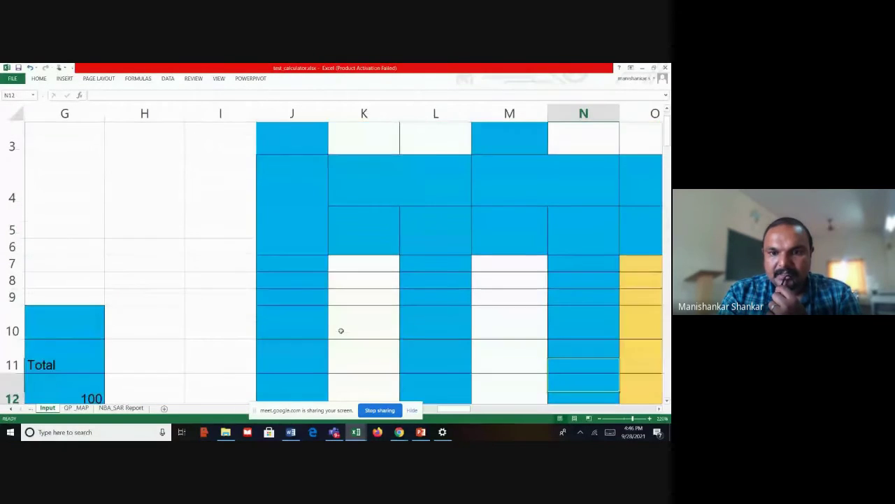
pyautogui.press('Down')
pyautogui.press('Down')
pyautogui.press('Down')
pyautogui.press('Down')
pyautogui.press('Down')
pyautogui.press('Down')
pyautogui.press('Down')
pyautogui.press('Down')
pyautogui.press('Down')
pyautogui.press('Left')
pyautogui.press('Left')
pyautogui.press('Left')
pyautogui.press('Left')
pyautogui.press('Left')
pyautogui.press('Left')
pyautogui.press('Left')
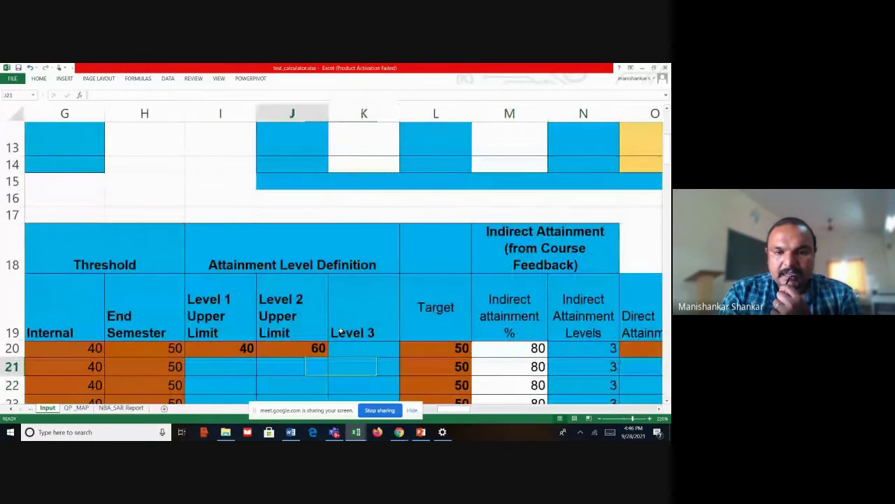
# Step: Examine the headings of the Course Outcomes to Evaluation Component Mapping table, starting with internal 1
pyautogui.press('Left')
pyautogui.press('Left')
pyautogui.press('Left')
pyautogui.press('Left')
pyautogui.press('Left')
pyautogui.press('Up')
pyautogui.press('Up')
pyautogui.press('Up')
pyautogui.press('Up')
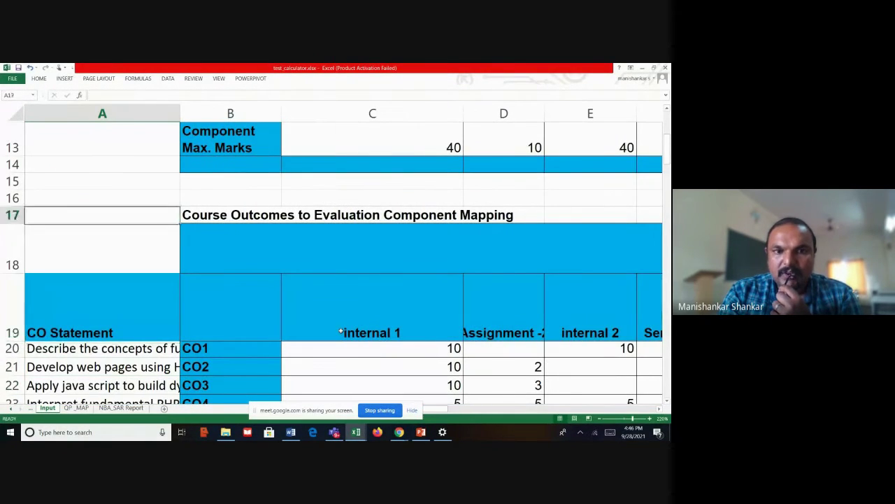
pyautogui.press('Right')
pyautogui.press('Down')
pyautogui.press('Down')
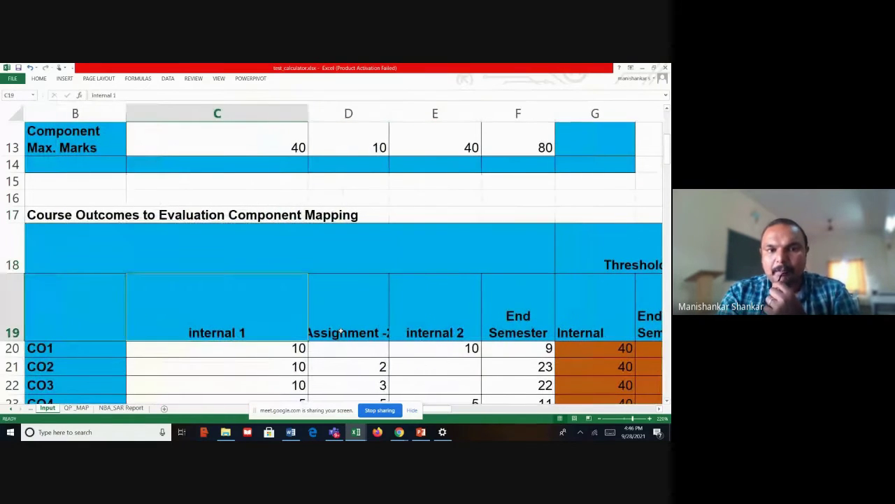
# Step: Read the full CO statements for CO1 to CO5 in cells A20 to A24
pyautogui.press('Left')
pyautogui.press('Left')
pyautogui.press('Down')
pyautogui.press('Down')
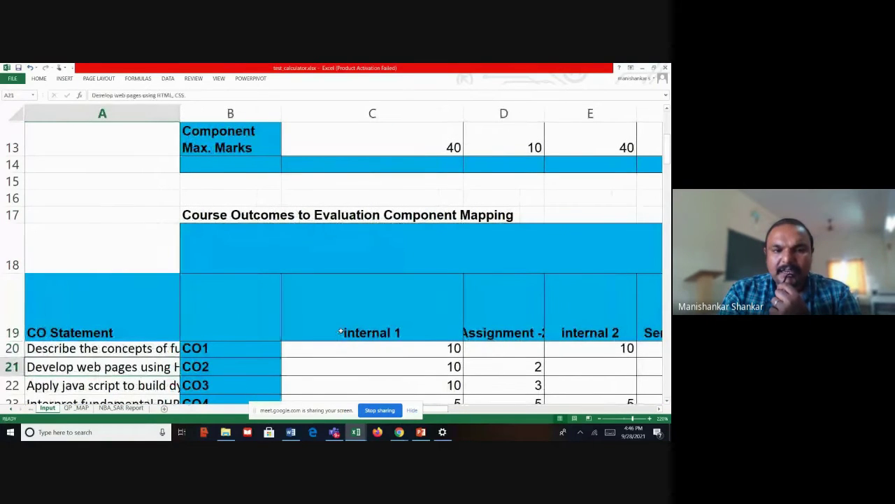
pyautogui.press('Down')
pyautogui.press('Down')
pyautogui.press('Down')
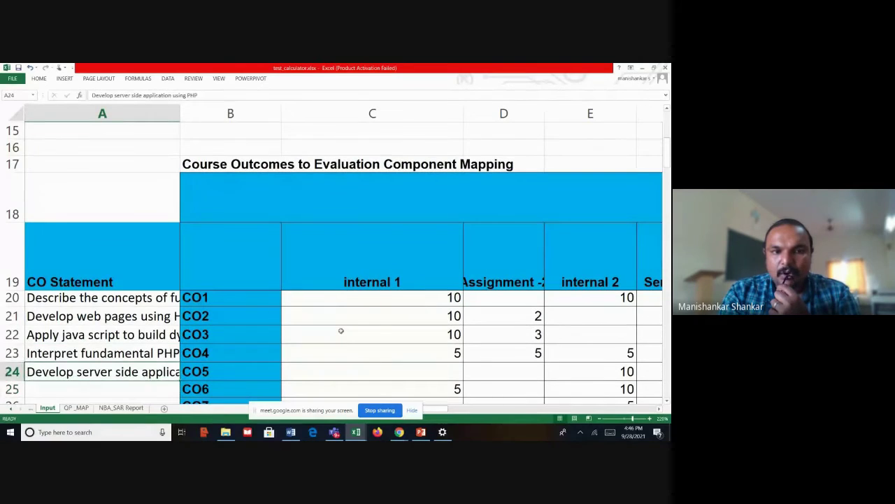
pyautogui.press('Up')
pyautogui.press('Up')
pyautogui.press('Up')
pyautogui.press('Up')
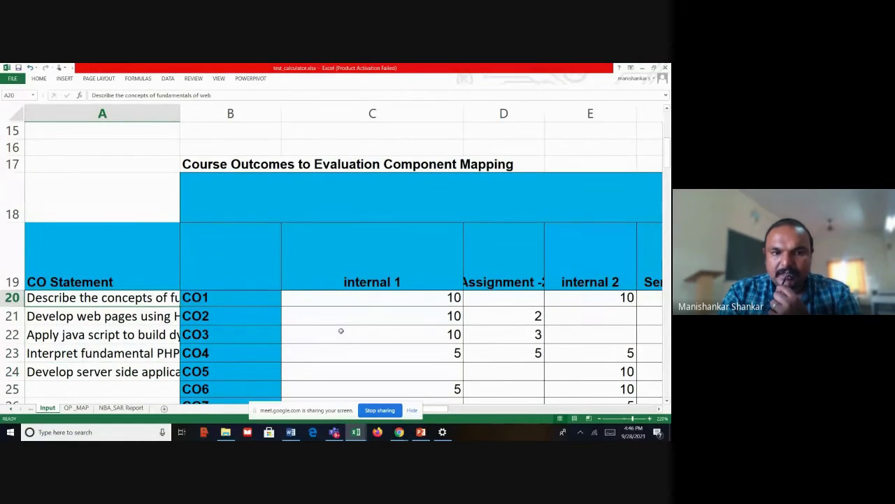
pyautogui.press('Down')
pyautogui.press('Down')
pyautogui.press('Down')
pyautogui.press('Down')
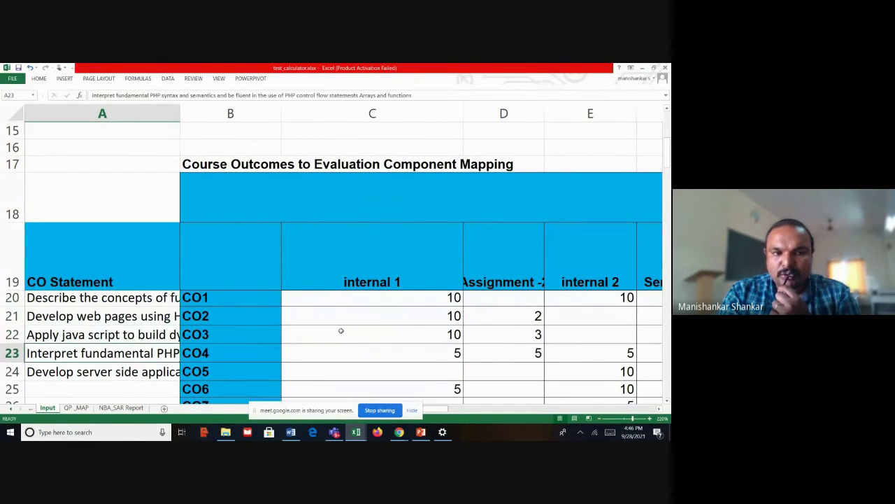
pyautogui.press('Down')
pyautogui.press('Up')
pyautogui.press('Up')
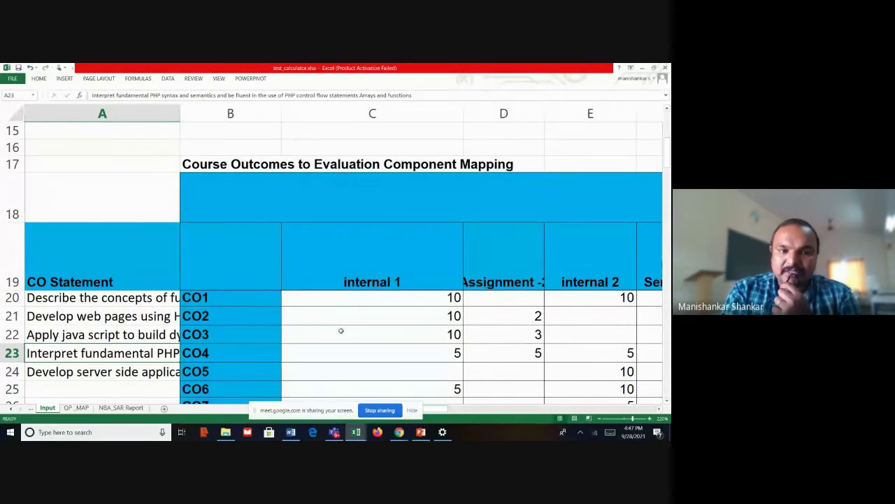
pyautogui.click(175, 295)
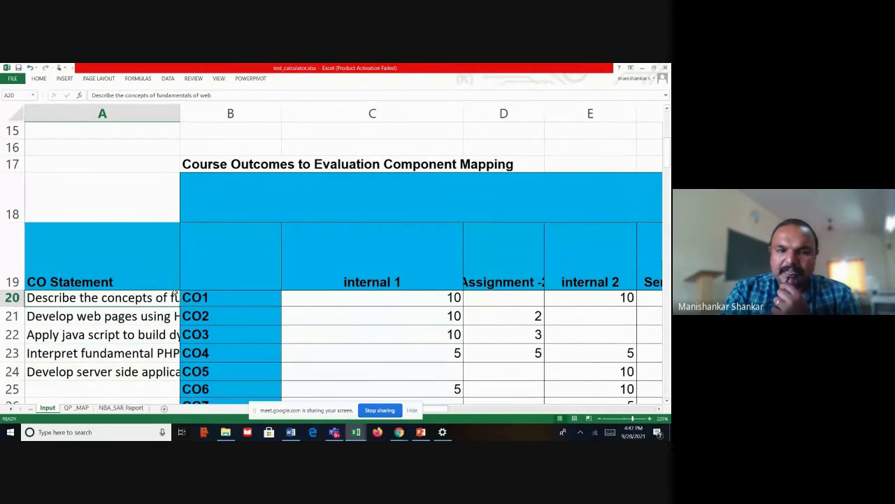
# Step: Examine how marks are allocated to CO1 and CO2 across internal 1, the assignment and internal 2
pyautogui.click(237, 302)
pyautogui.press('Right')
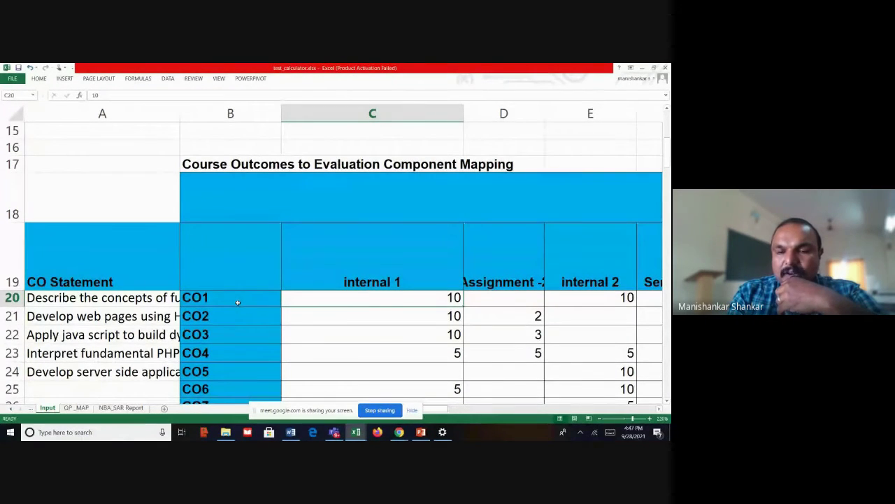
pyautogui.press('Down')
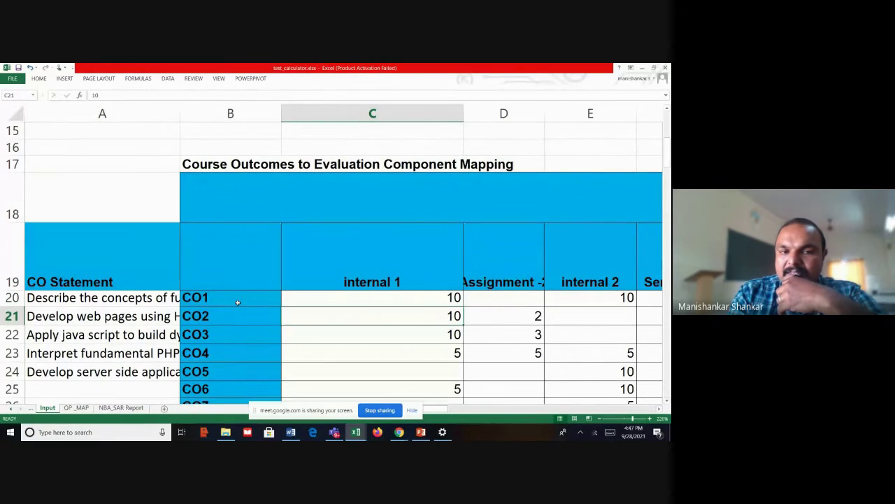
pyautogui.press('Up')
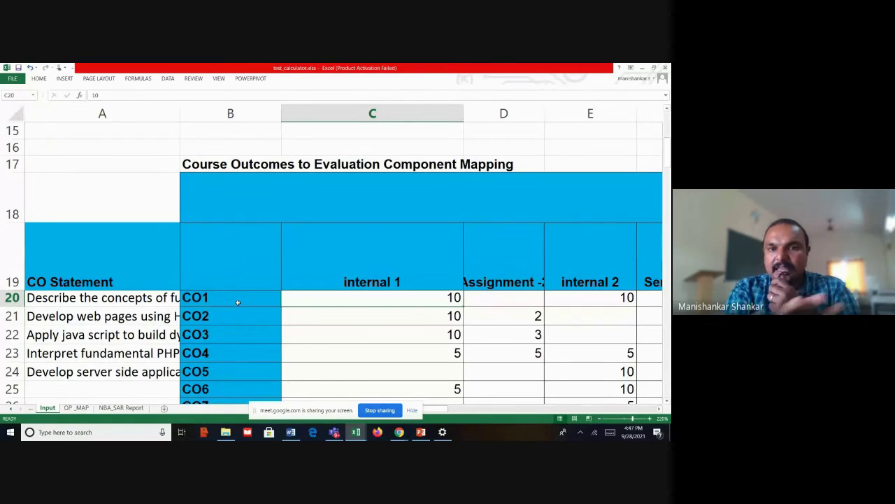
pyautogui.press('Down')
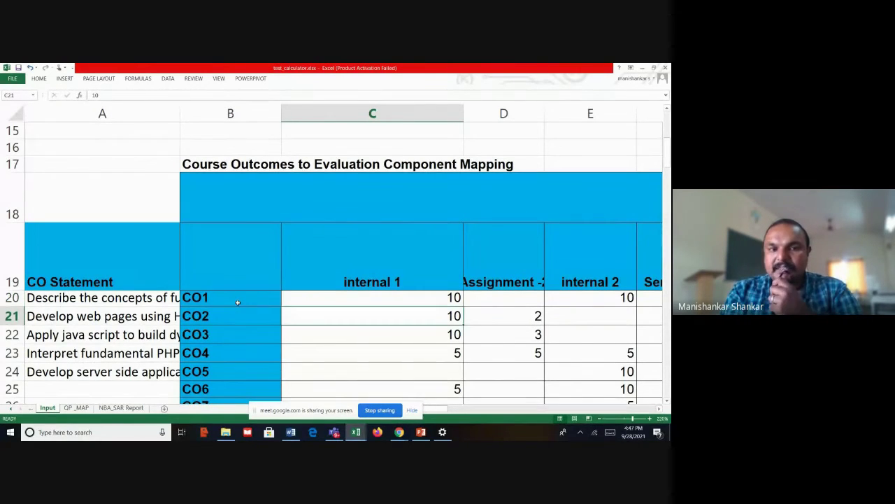
pyautogui.press('Right')
pyautogui.press('Up')
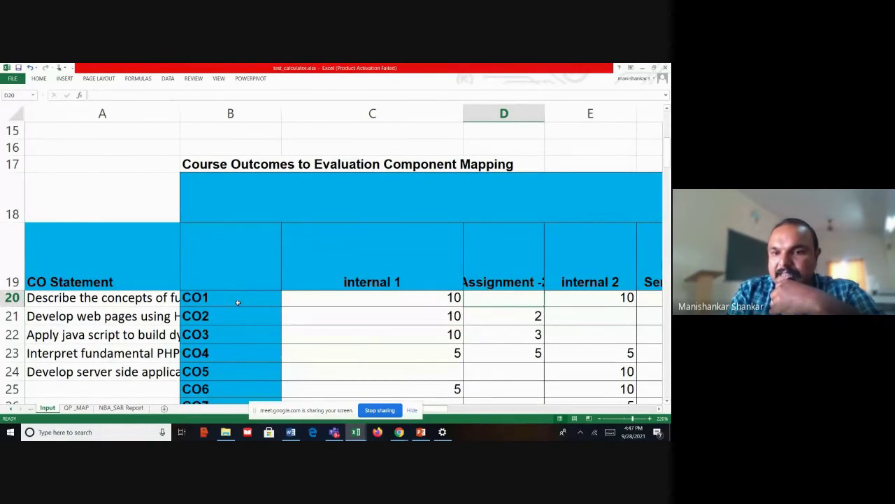
pyautogui.press('Right')
pyautogui.press('Left')
pyautogui.press('Left')
pyautogui.press('Down')
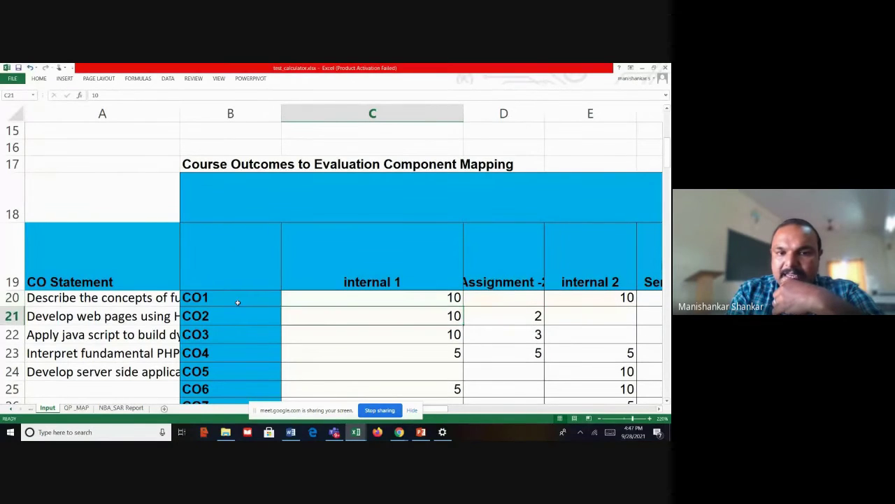
# Step: Inspect the Sum and Check Criterion-1 formulas for internal 1 in cells C28 and C29
pyautogui.press('Down')
pyautogui.press('Down')
pyautogui.press('Down')
pyautogui.press('Down')
pyautogui.press('Down')
pyautogui.press('Down')
pyautogui.press('Down')
pyautogui.press('Down')
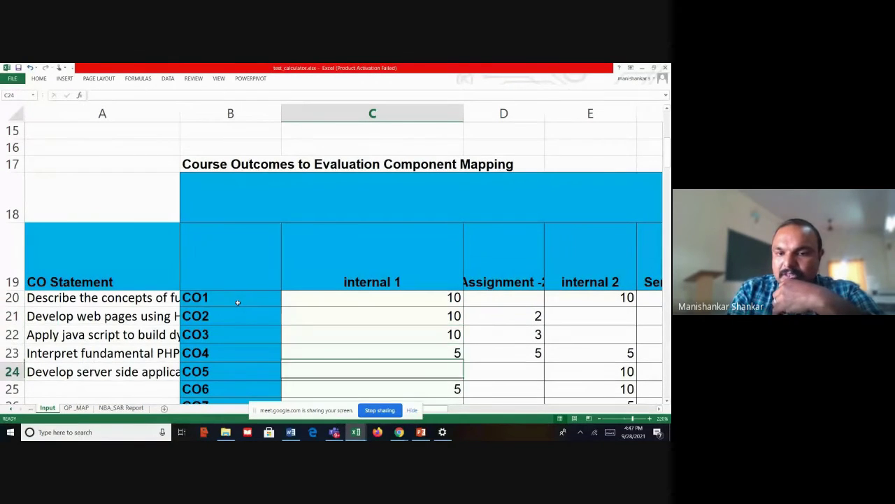
pyautogui.press('Up')
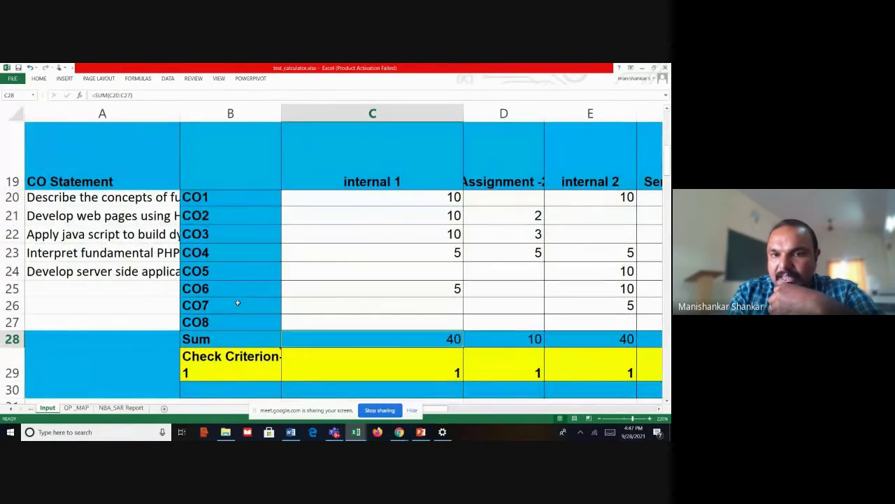
pyautogui.click(457, 374)
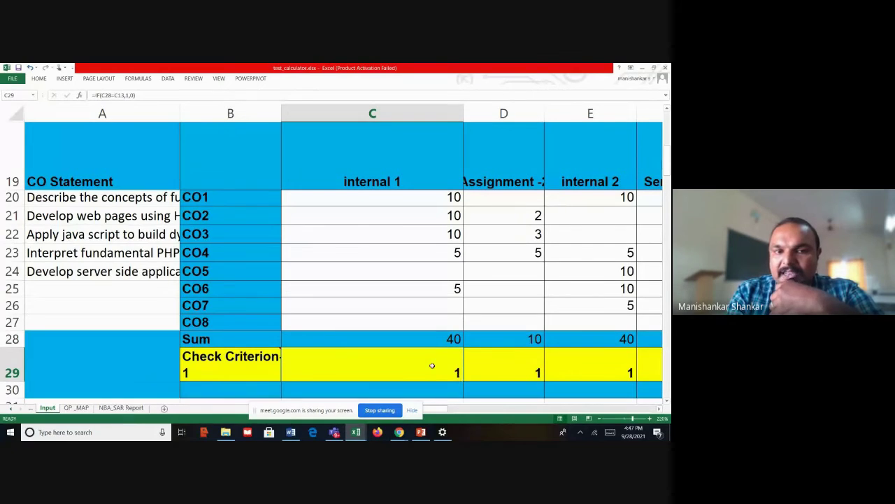
# Step: Check the component maximum marks in row 13 and the component weights in row 12 that relate to the mapping
pyautogui.press('Up')
pyautogui.press('Up')
pyautogui.press('Up')
pyautogui.press('Up')
pyautogui.press('Up')
pyautogui.press('Up')
pyautogui.press('Up')
pyautogui.press('Up')
pyautogui.press('Up')
pyautogui.press('Up')
pyautogui.press('Up')
pyautogui.press('Up')
pyautogui.press('Up')
pyautogui.press('Up')
pyautogui.press('Up')
pyautogui.press('Up')
pyautogui.press('Up')
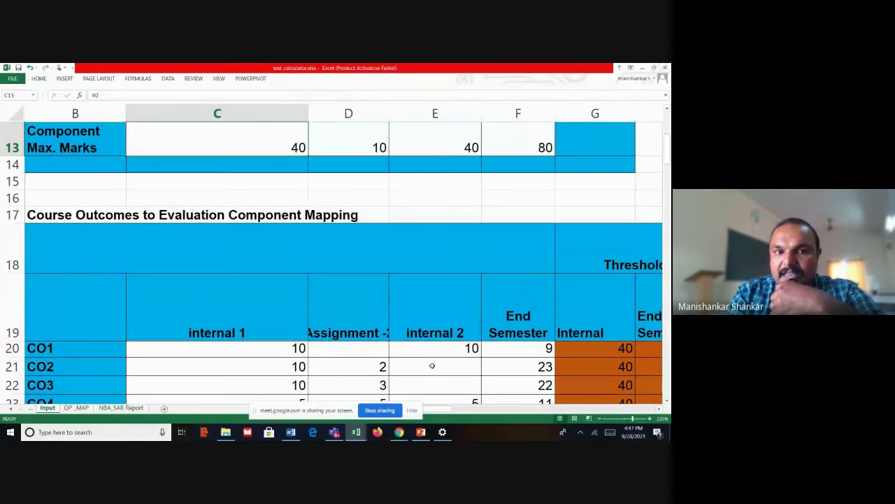
pyautogui.press('Right')
pyautogui.press('Right')
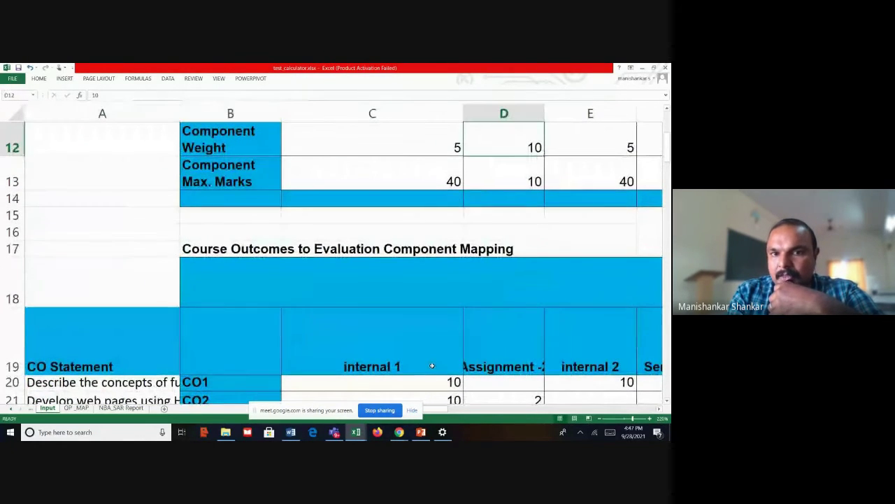
# Step: Return to the internal 1 column of the mapping table and review its Check Criterion-1 cell, C29
pyautogui.press('Down')
pyautogui.press('Left')
pyautogui.press('Down')
pyautogui.press('Down')
pyautogui.press('Down')
pyautogui.press('Down')
pyautogui.press('Down')
pyautogui.press('Down')
pyautogui.press('Down')
pyautogui.press('Down')
pyautogui.press('Down')
pyautogui.press('Down')
pyautogui.press('Down')
pyautogui.press('Down')
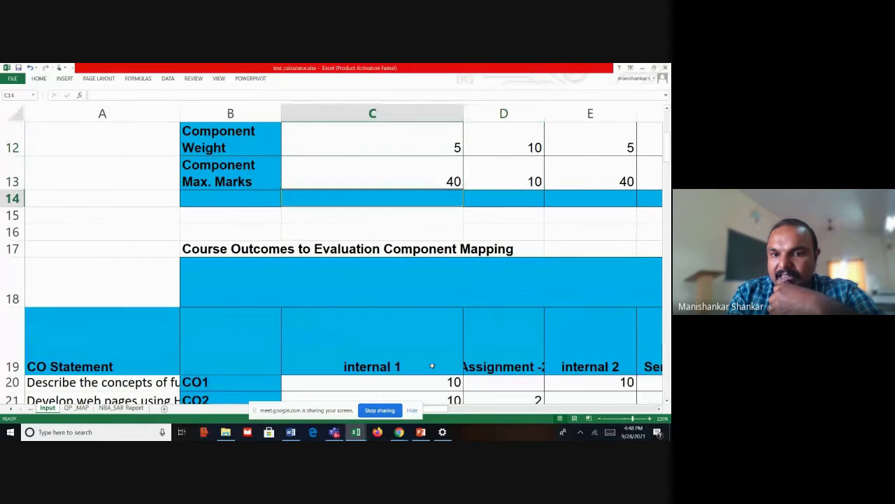
pyautogui.press('Down')
pyautogui.press('Down')
pyautogui.press('Down')
pyautogui.press('Down')
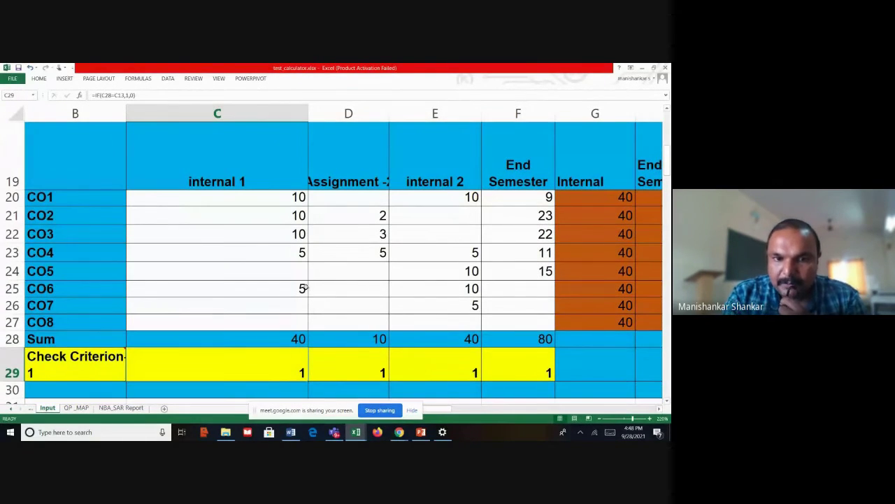
# Step: Set CO6's internal 1 marks to 4 and inspect the Check Criterion-1 cell for internal 1
pyautogui.click(306, 289)
pyautogui.press('BackSpace')
pyautogui.write('4')
pyautogui.press('Return')
pyautogui.click(302, 373)
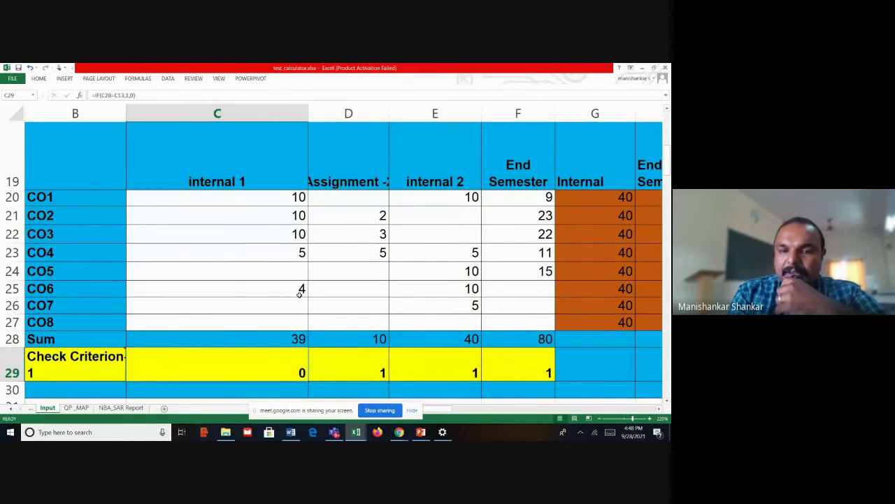
# Step: Clear CO6's internal 1 marks and enter 5 for CO5 in the same column
pyautogui.press('Up')
pyautogui.press('Up')
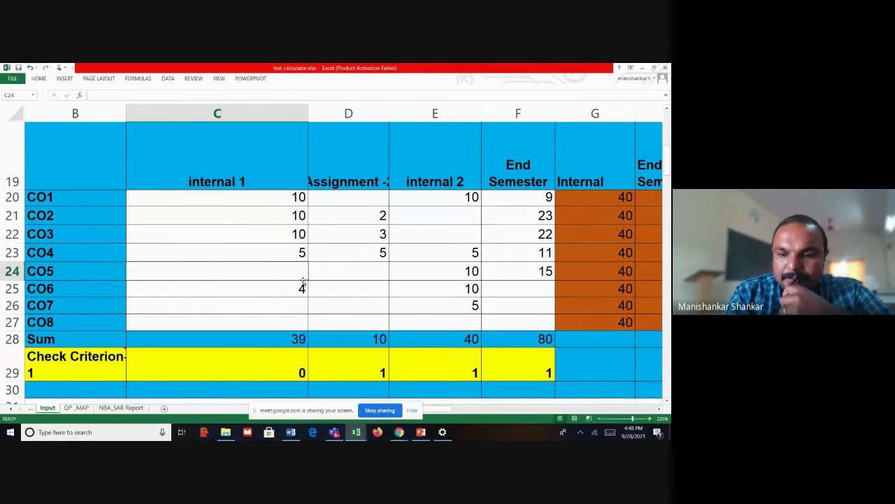
pyautogui.click(310, 299)
pyautogui.click(300, 288)
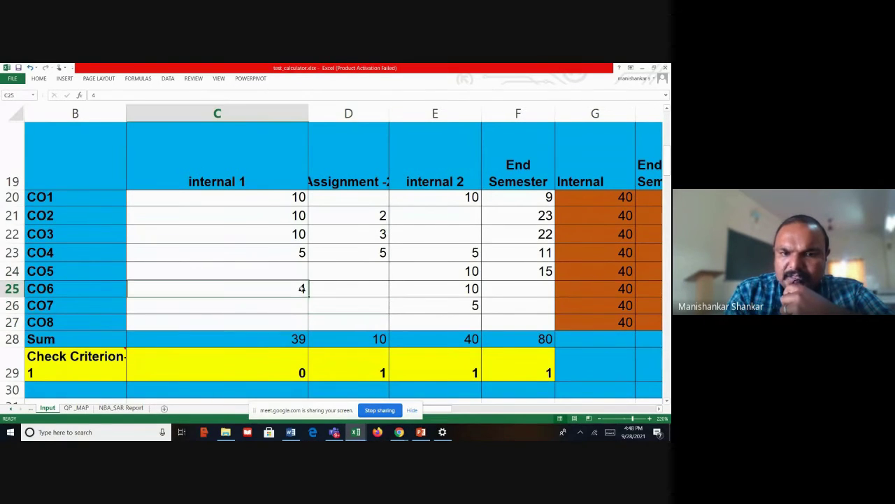
pyautogui.press('Delete')
pyautogui.click(307, 269)
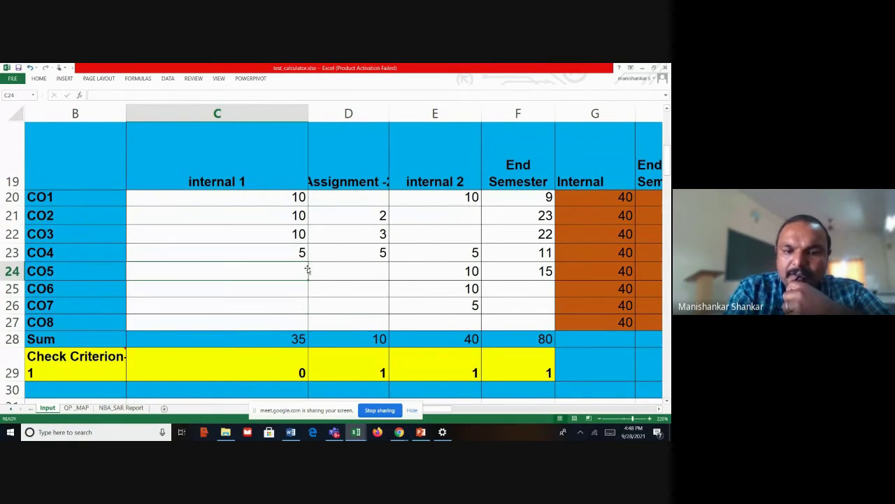
pyautogui.write('5')
pyautogui.click(422, 350)
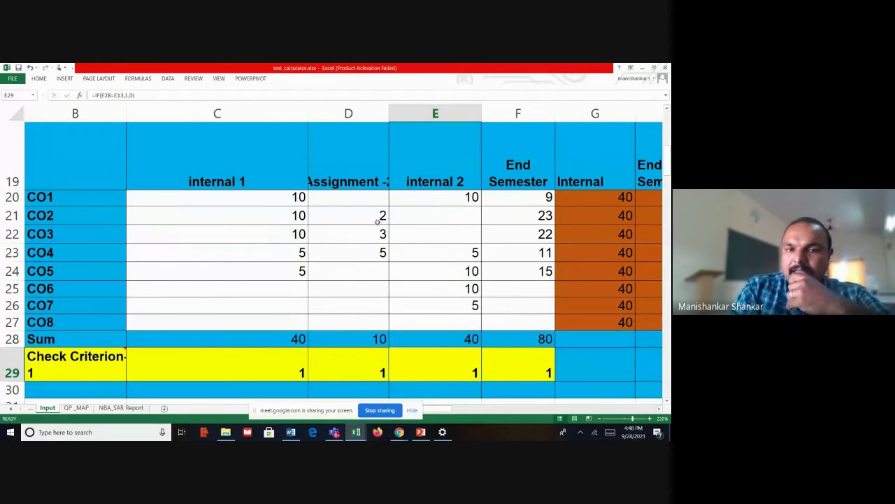
# Step: Review the CO2 to CO4 marks and the sum for the Assignment-2 column, ending at the internal 2 column
pyautogui.click(385, 214)
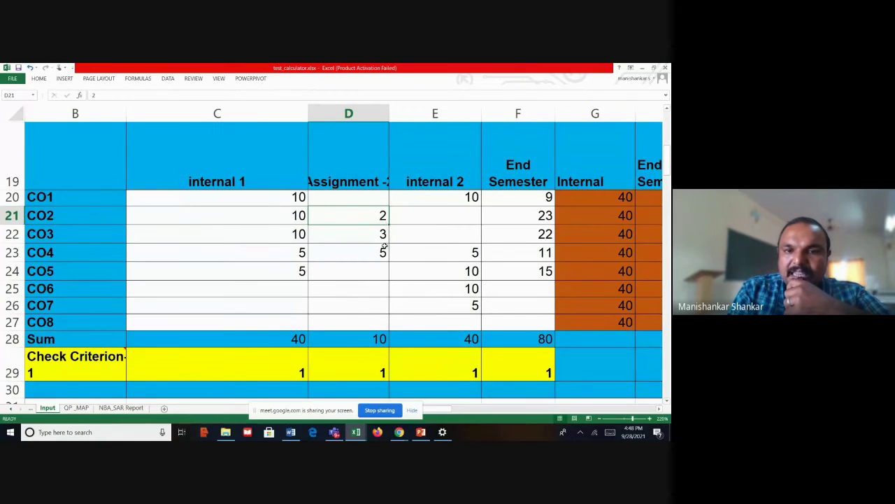
pyautogui.click(384, 246)
pyautogui.click(385, 220)
pyautogui.click(386, 232)
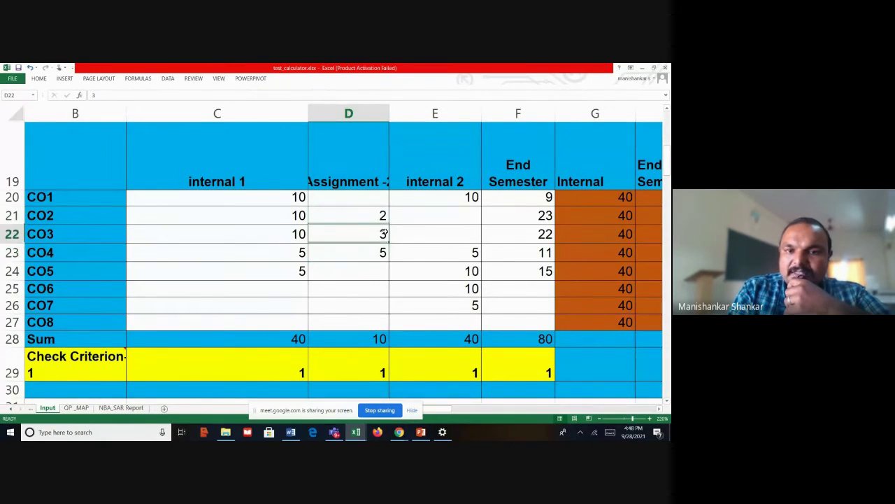
pyautogui.click(383, 252)
pyautogui.click(375, 339)
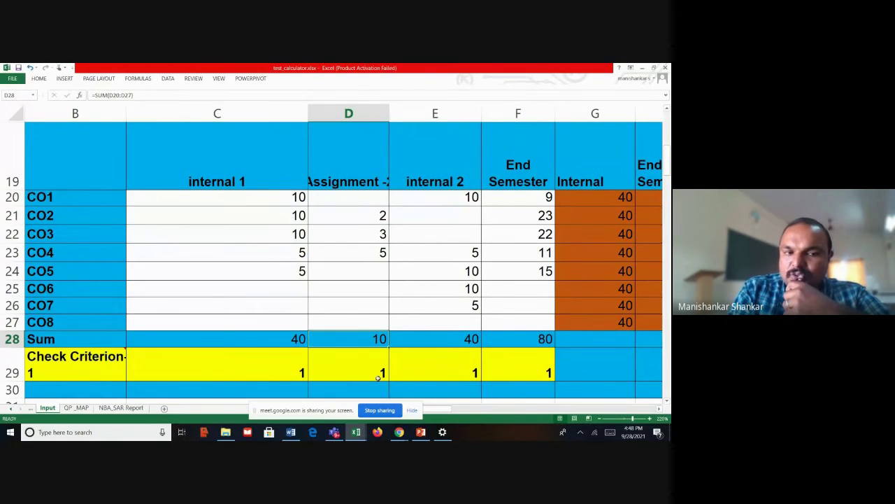
pyautogui.click(463, 214)
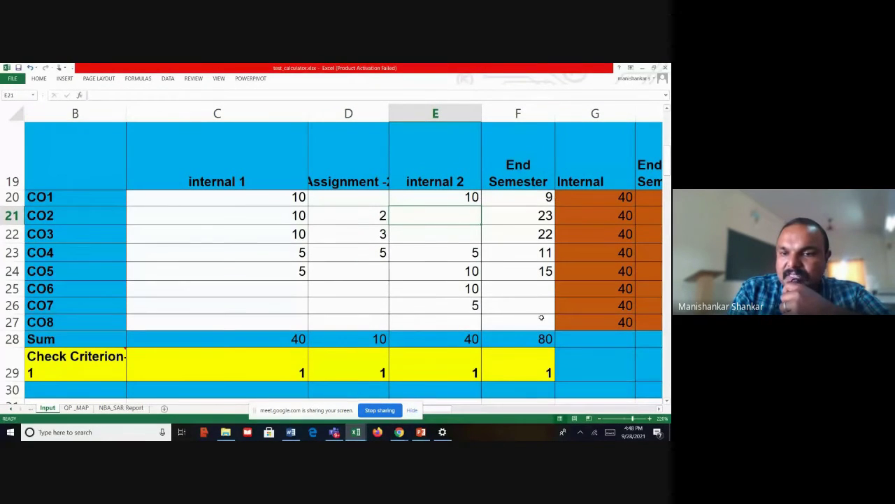
# Step: Go through the End Semester marks in column F from CO1 down to CO8
pyautogui.click(552, 200)
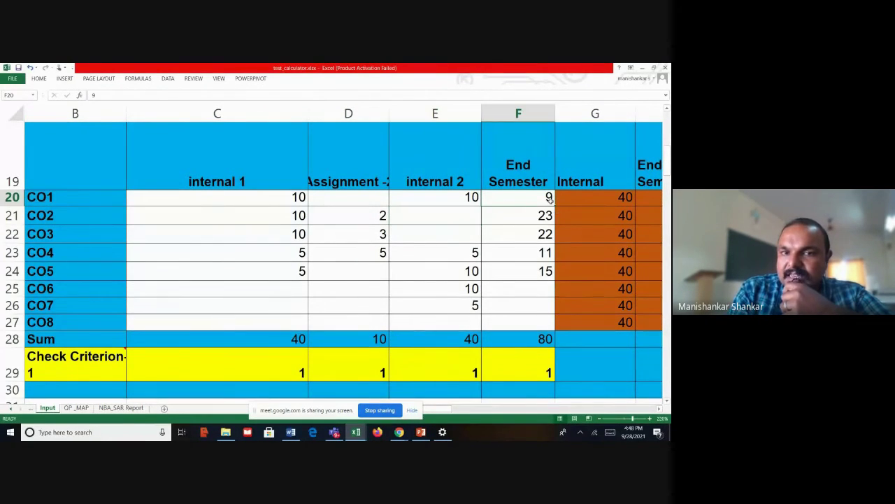
pyautogui.press('Down')
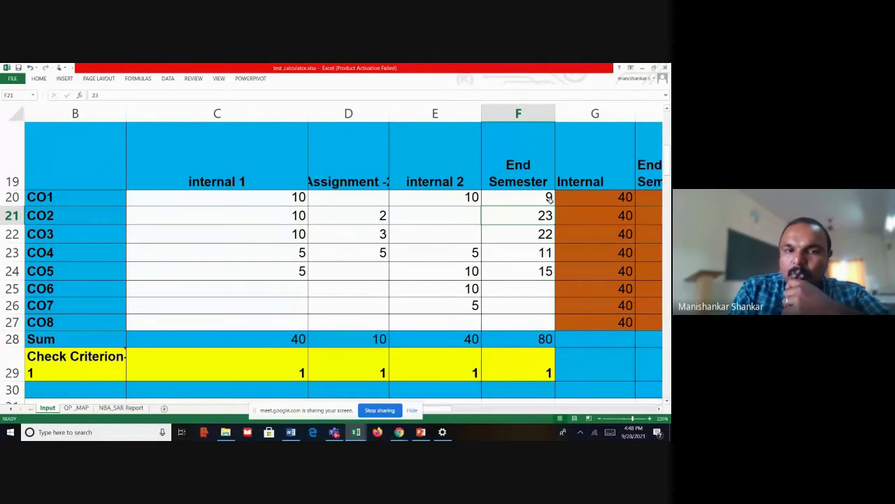
pyautogui.press('Down')
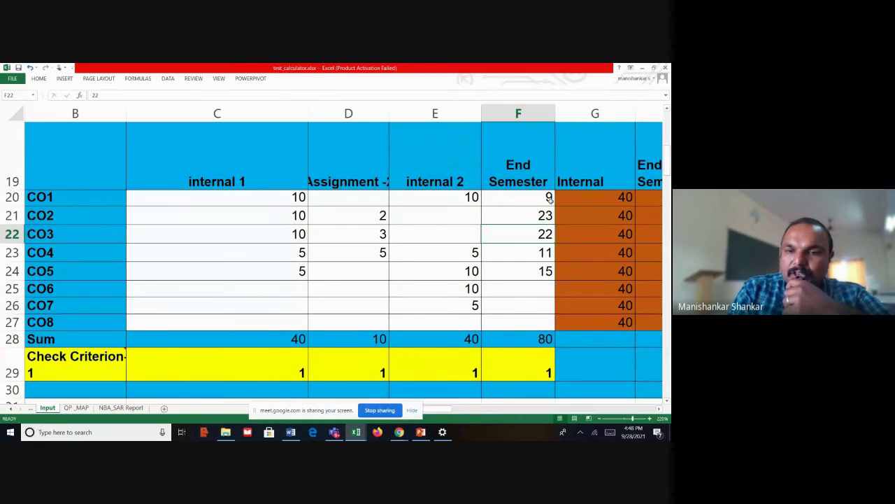
pyautogui.press('Down')
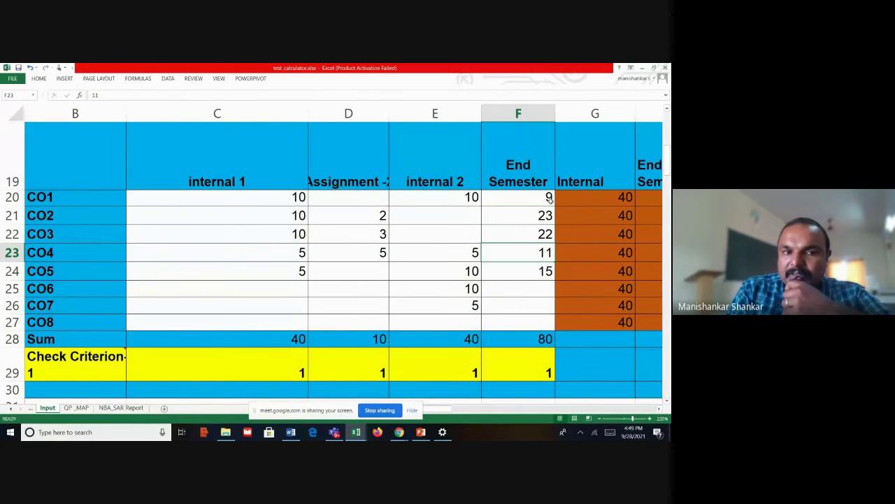
pyautogui.press('Down')
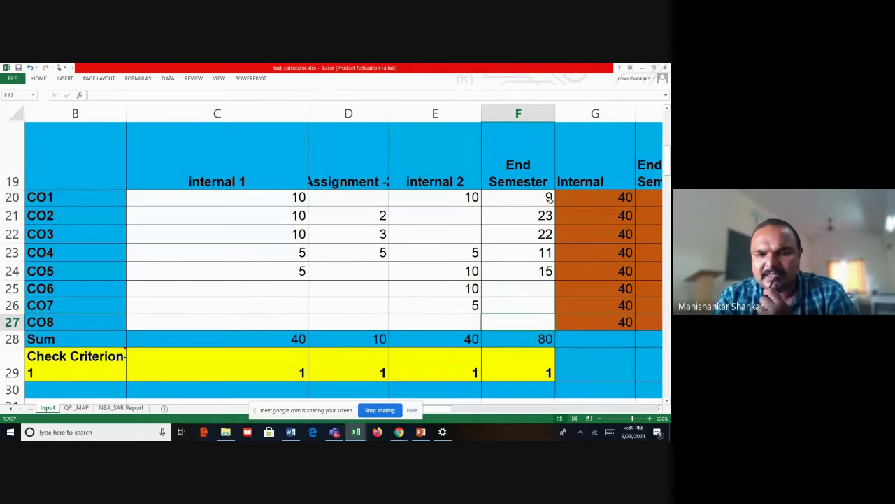
# Step: Examine the Internal and End Semester percentages in columns G and H and the level upper limits in row 20
pyautogui.press('Right')
pyautogui.press('Up')
pyautogui.press('Up')
pyautogui.press('Up')
pyautogui.press('Up')
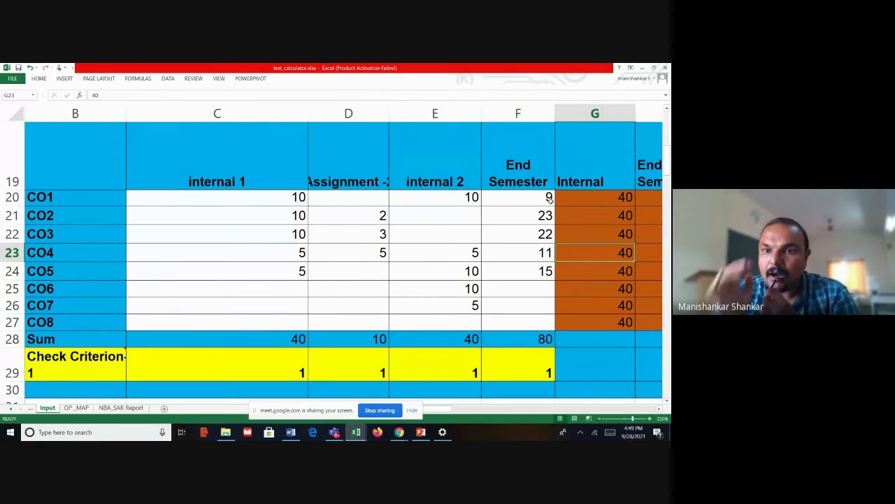
pyautogui.press('Up')
pyautogui.press('Up')
pyautogui.press('Up')
pyautogui.press('Right')
pyautogui.press('Right')
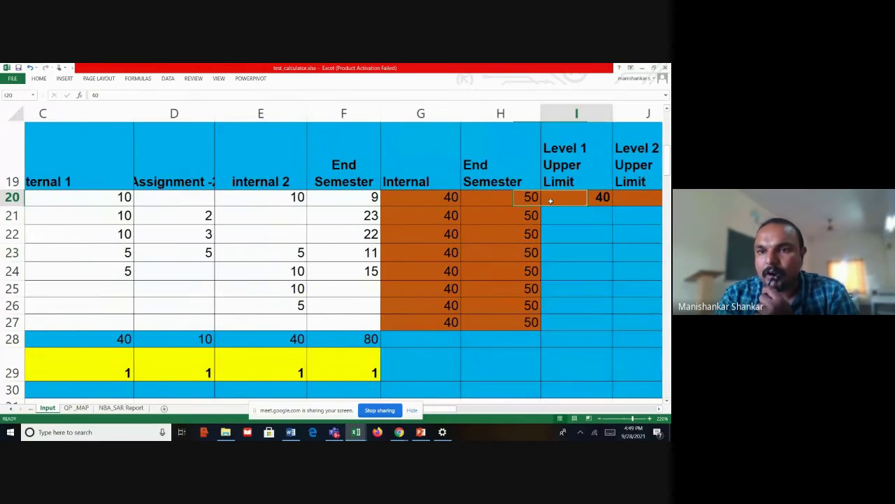
pyautogui.press('Right')
pyautogui.press('Left')
pyautogui.press('Left')
pyautogui.press('Left')
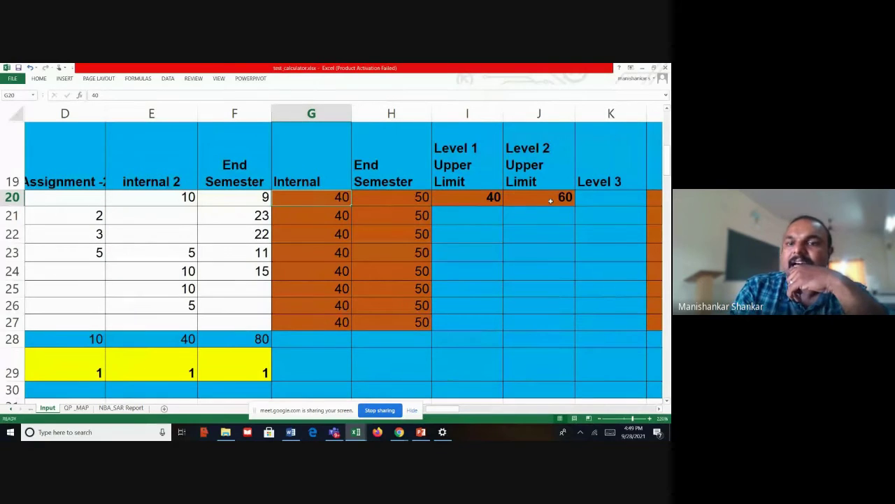
# Step: Look across row 20 from the Internal percentage in G20 to the Target in L20
pyautogui.press('Right')
pyautogui.press('Right')
pyautogui.press('Right')
pyautogui.press('Right')
pyautogui.press('Right')
pyautogui.press('Left')
pyautogui.press('Left')
pyautogui.press('Left')
pyautogui.press('Left')
pyautogui.press('Left')
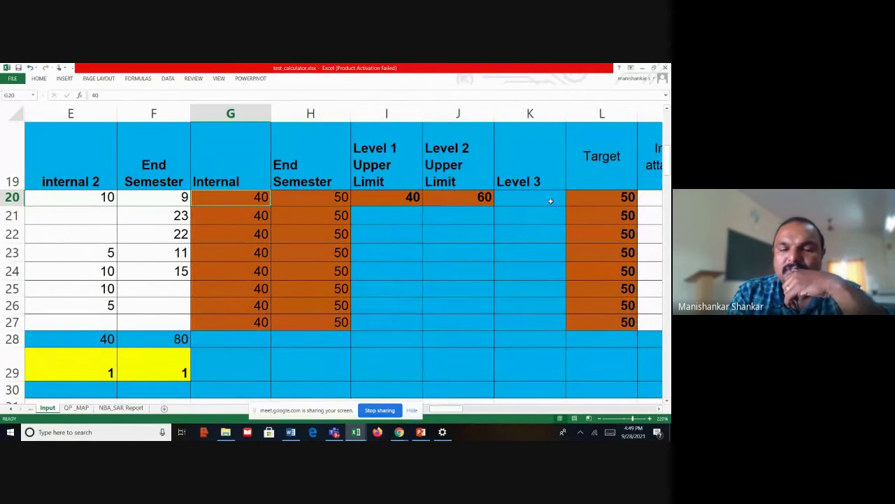
pyautogui.click(263, 213)
pyautogui.click(266, 198)
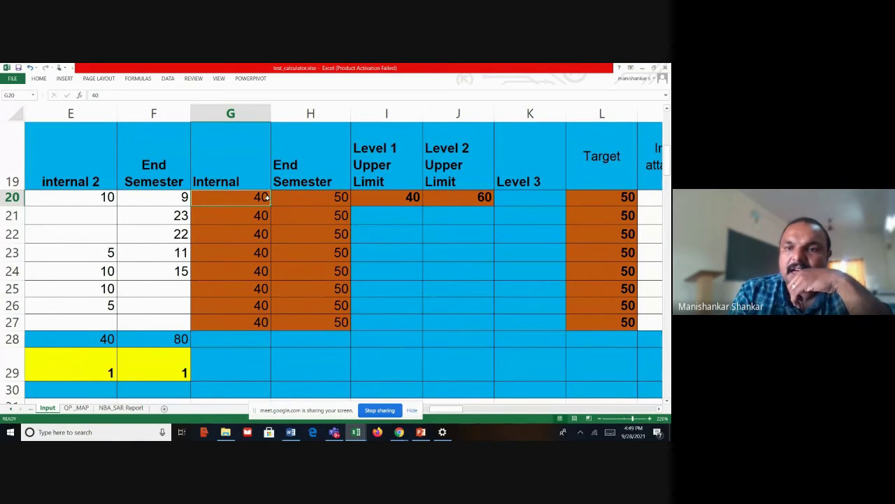
pyautogui.click(618, 202)
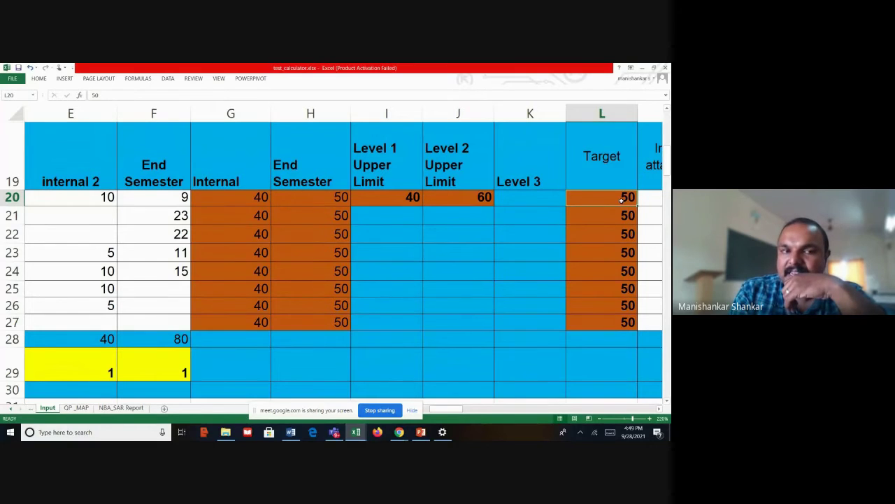
# Step: Set the End Semester percentage in column H to 30 for both CO1 and CO2 (H20 and H21)
pyautogui.click(259, 197)
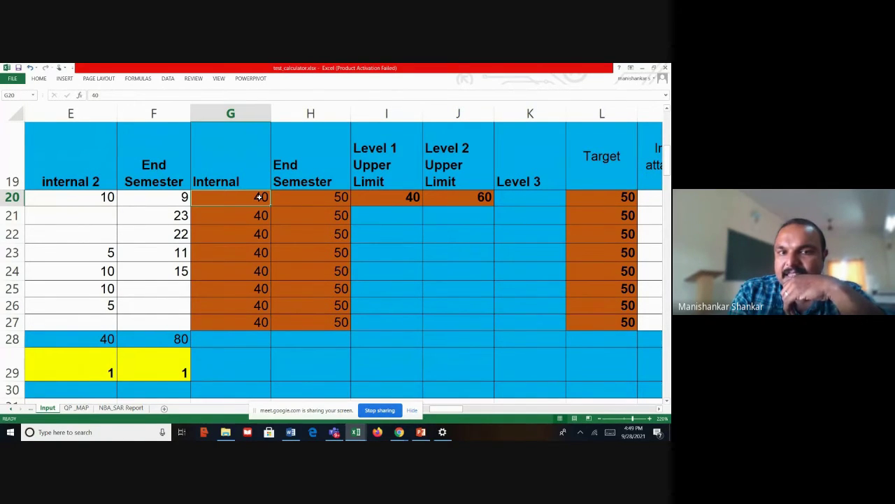
pyautogui.click(320, 197)
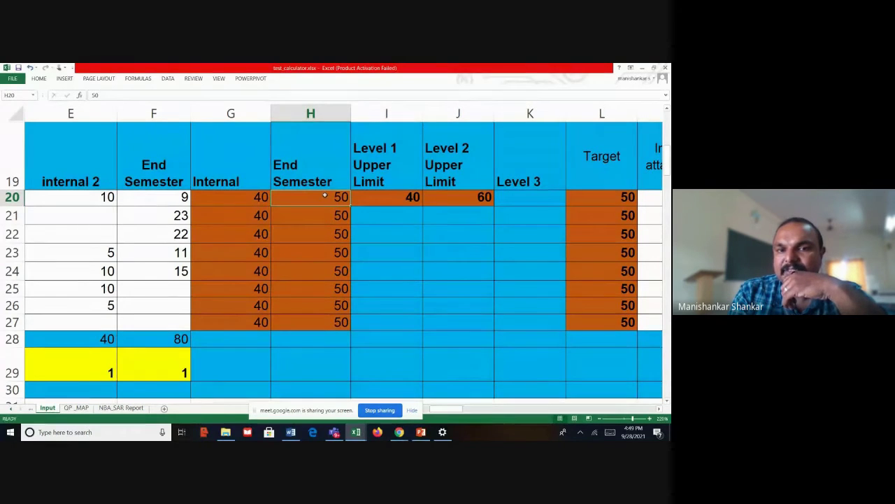
pyautogui.doubleClick(325, 197)
pyautogui.press('BackSpace')
pyautogui.write('3')
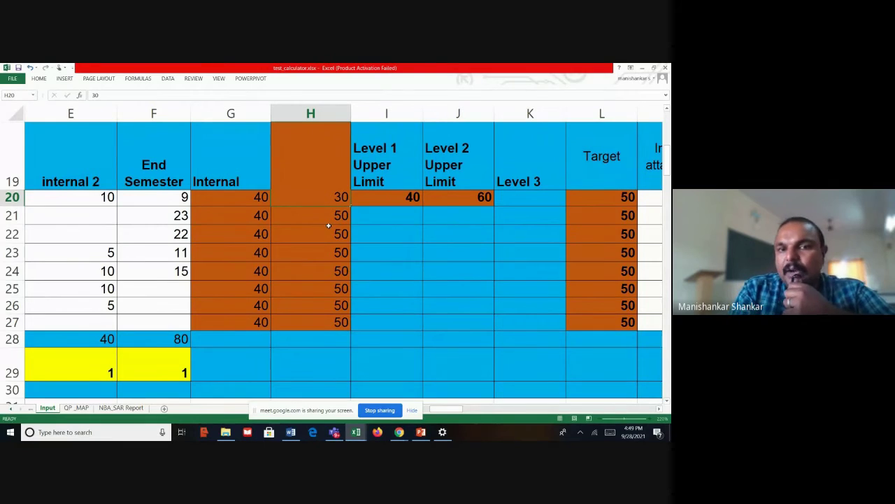
pyautogui.click(328, 226)
pyautogui.doubleClick(340, 217)
pyautogui.press('BackSpace')
pyautogui.write('3')
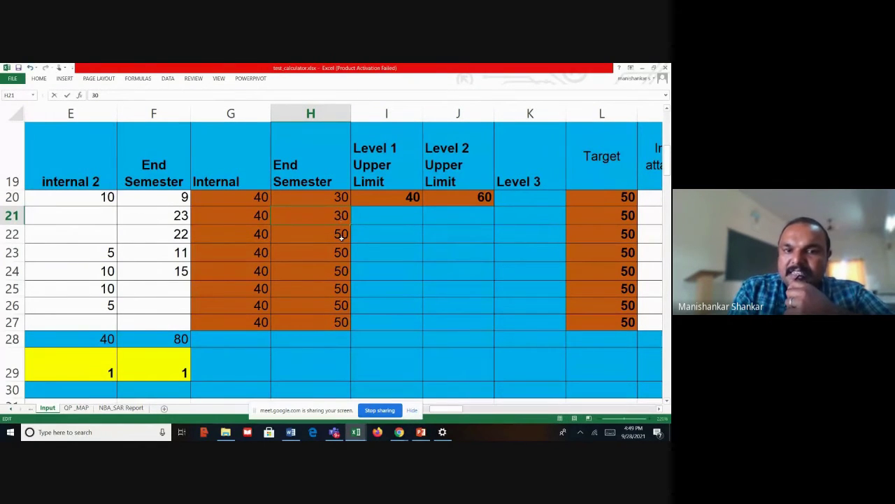
# Step: Re-enter 50 as CO3's End Semester percentage in H22
pyautogui.doubleClick(341, 238)
pyautogui.press('BackSpace')
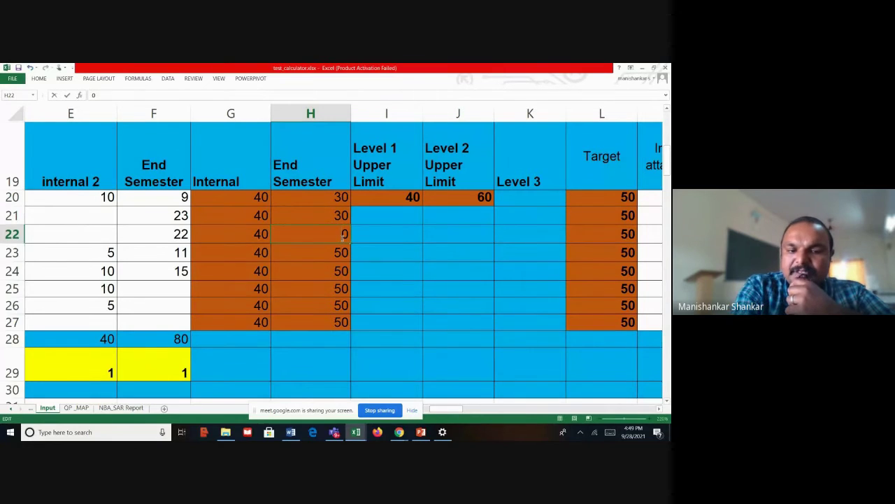
pyautogui.write('5')
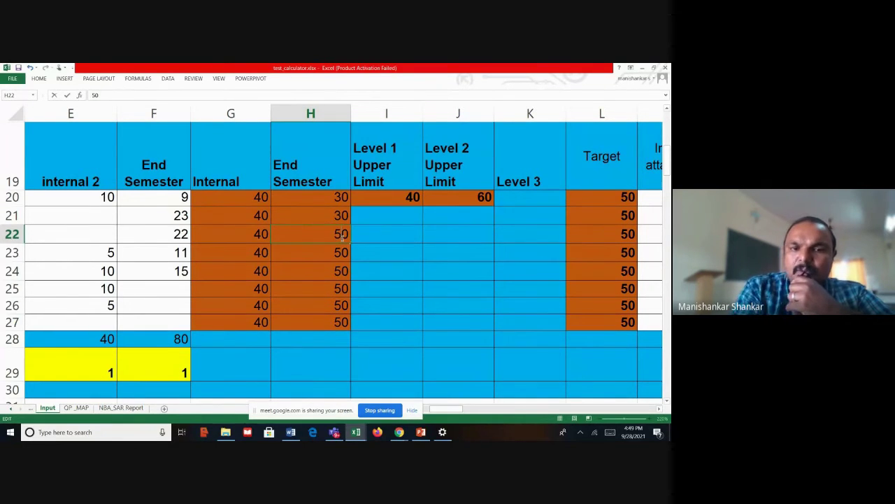
pyautogui.click(335, 249)
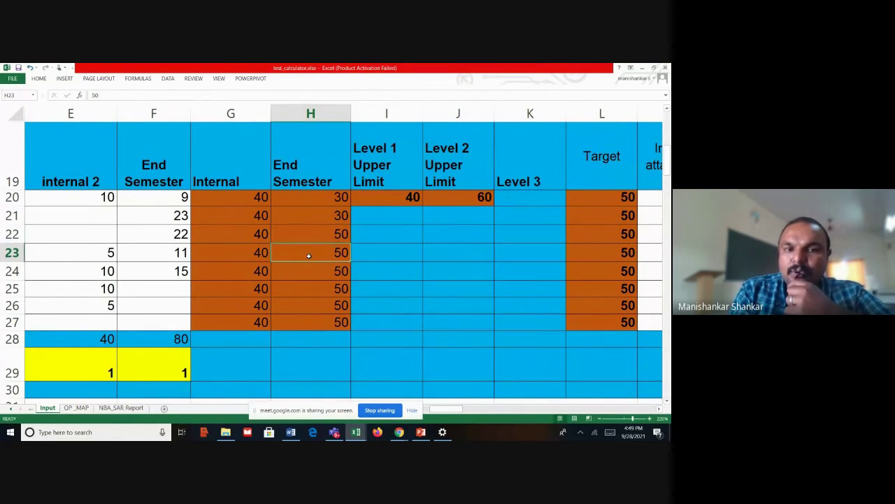
# Step: Review CO5's marks for each evaluation component in row 24, through to its End Semester percentage in H24
pyautogui.press('Left')
pyautogui.press('Left')
pyautogui.press('Down')
pyautogui.press('Down')
pyautogui.press('Down')
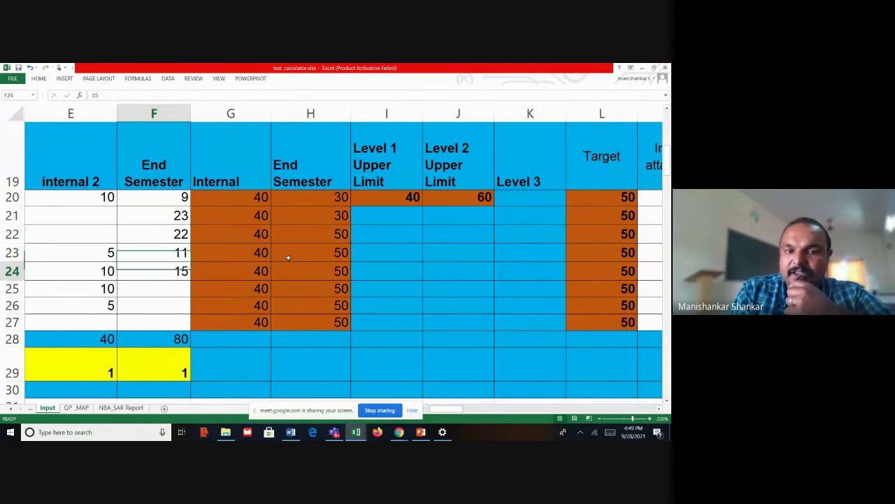
pyautogui.press('Up')
pyautogui.press('Up')
pyautogui.press('Left')
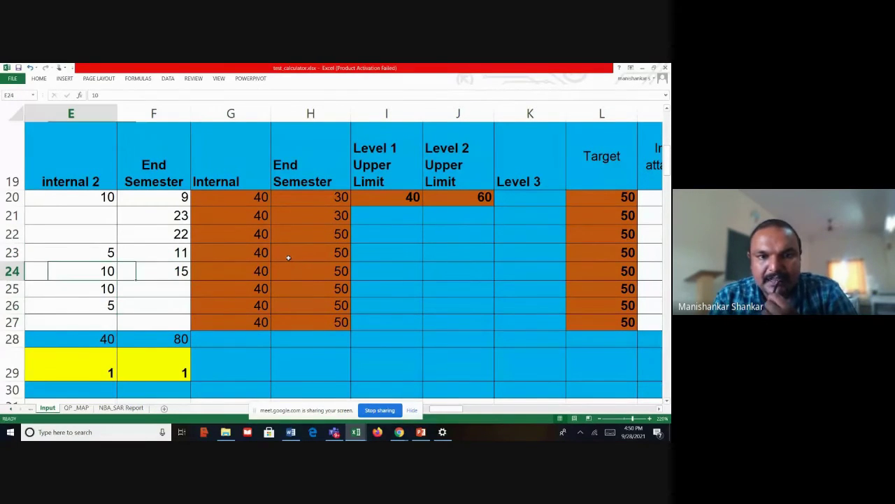
pyautogui.press('Left')
pyautogui.press('Left')
pyautogui.press('Left')
pyautogui.press('Right')
pyautogui.press('Right')
pyautogui.press('Right')
pyautogui.press('Right')
pyautogui.press('Right')
pyautogui.press('Right')
pyautogui.press('Right')
pyautogui.press('Right')
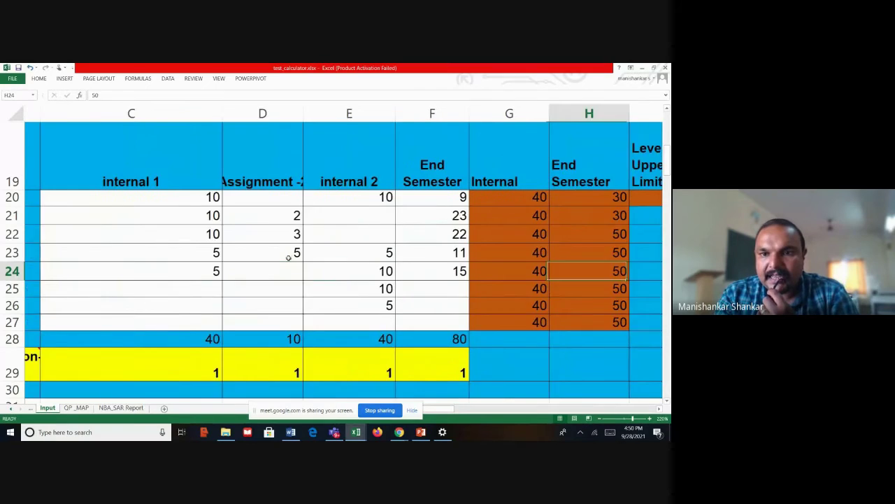
# Step: Examine the Level 1 Upper Limit in I20 and trace row 20 back to the CO1 label
pyautogui.press('Left')
pyautogui.press('Up')
pyautogui.press('Up')
pyautogui.press('Up')
pyautogui.press('Up')
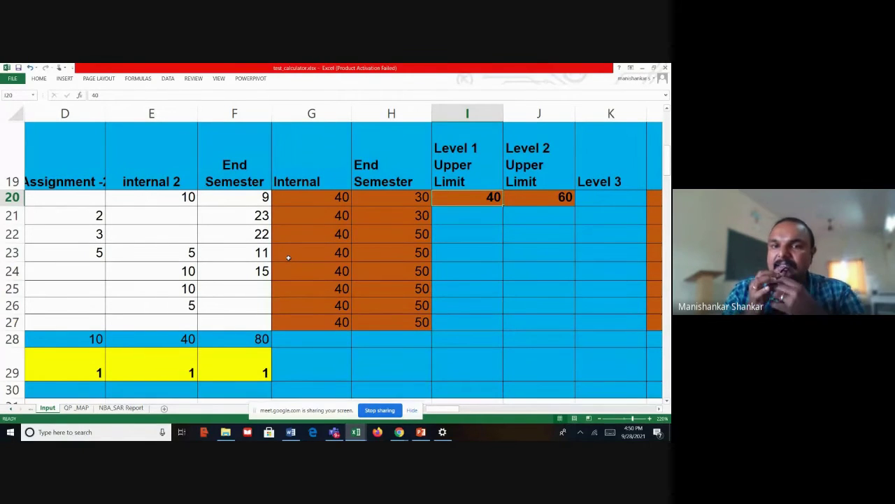
pyautogui.press('Left')
pyautogui.press('Left')
pyautogui.press('Left')
pyautogui.press('Left')
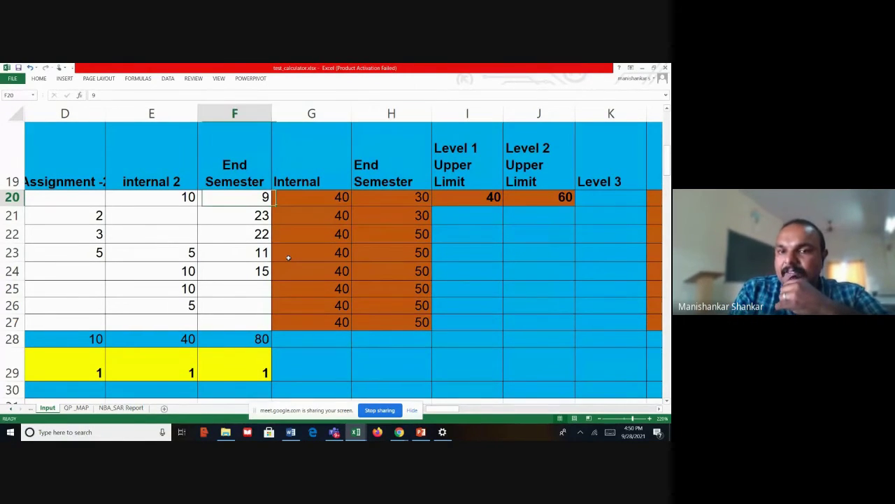
pyautogui.press('Left')
pyautogui.press('Left')
pyautogui.press('Left')
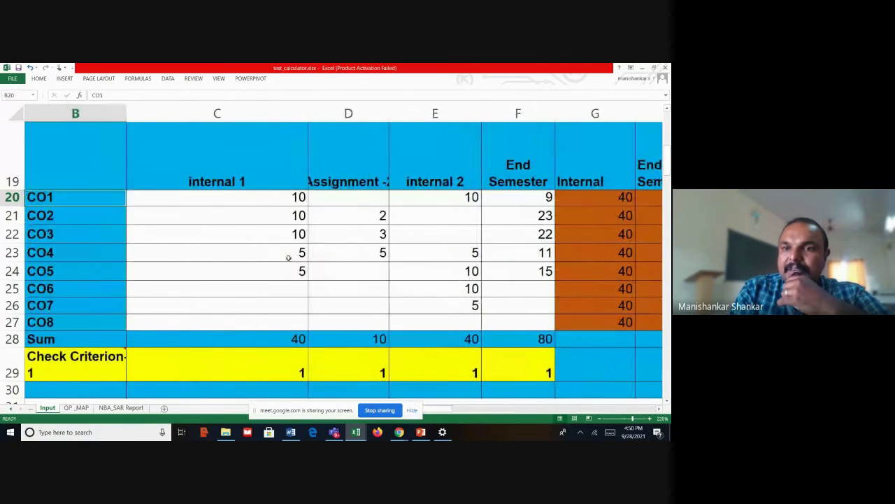
# Step: Look along the row 19 headings and review the Level 1 and Level 2 upper limits and the Level 3 column
pyautogui.press('Up')
pyautogui.press('Right')
pyautogui.press('Right')
pyautogui.press('Right')
pyautogui.press('Right')
pyautogui.press('Right')
pyautogui.press('Right')
pyautogui.press('Right')
pyautogui.press('Down')
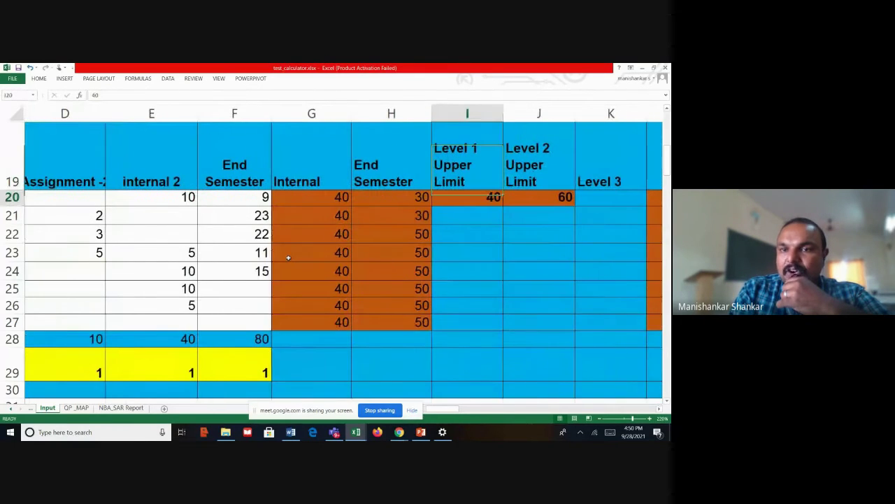
pyautogui.press('Right')
pyautogui.press('Right')
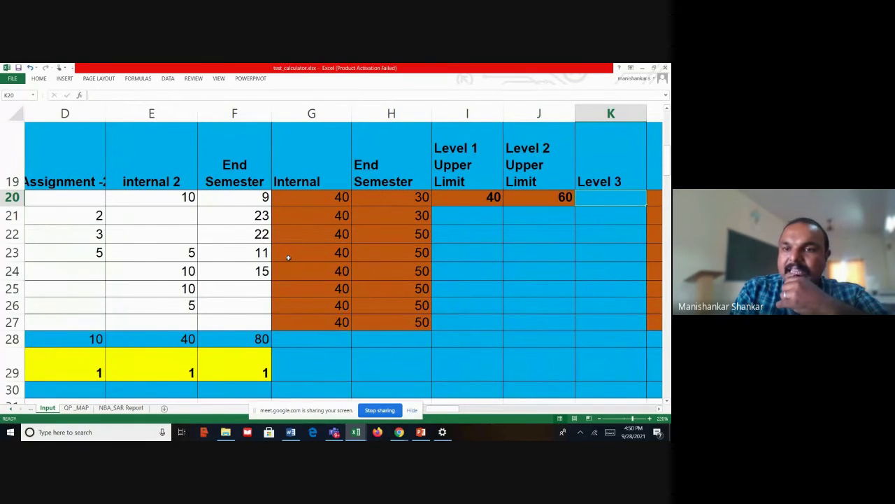
# Step: Inspect the Target and Indirect attainment % columns and the formulas behind the Indirect Attainment Levels in column N
pyautogui.press('Right')
pyautogui.press('Right')
pyautogui.press('Right')
pyautogui.press('Left')
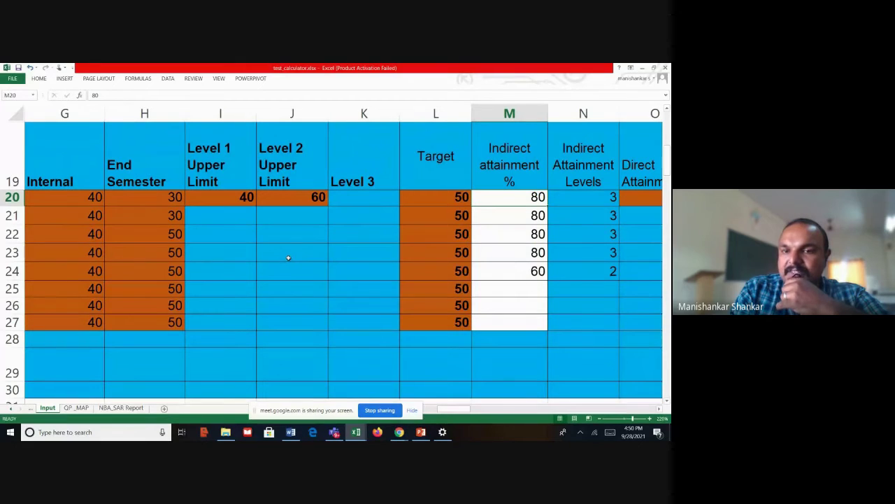
pyautogui.press('Right')
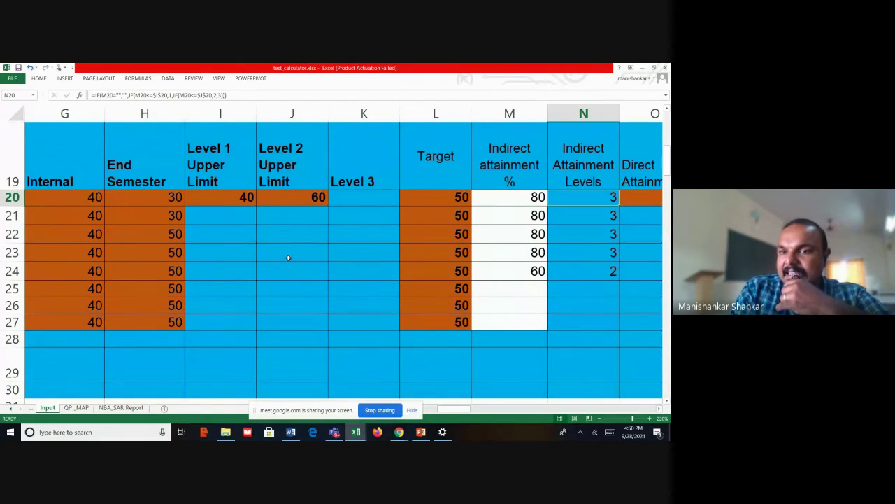
pyautogui.press('Down')
pyautogui.press('Down')
pyautogui.press('Down')
pyautogui.press('Down')
pyautogui.press('Up')
pyautogui.press('Up')
pyautogui.press('Up')
pyautogui.press('Up')
pyautogui.press('Up')
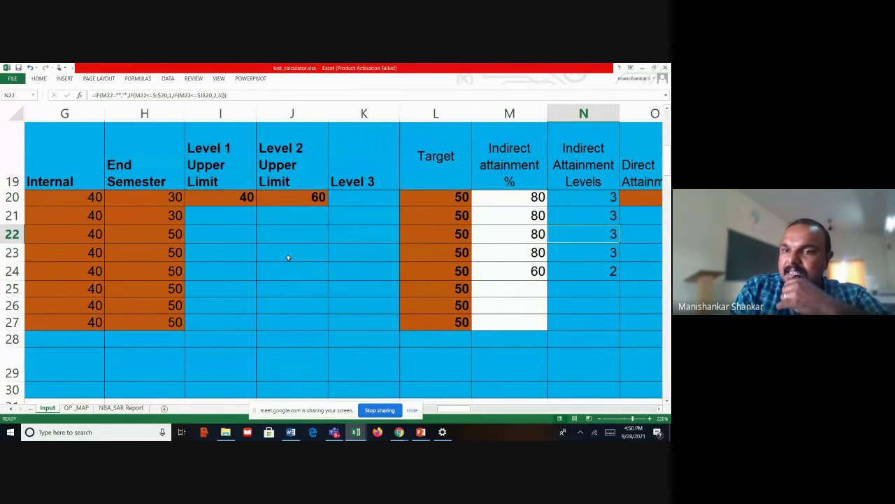
pyautogui.press('Down')
pyautogui.press('Left')
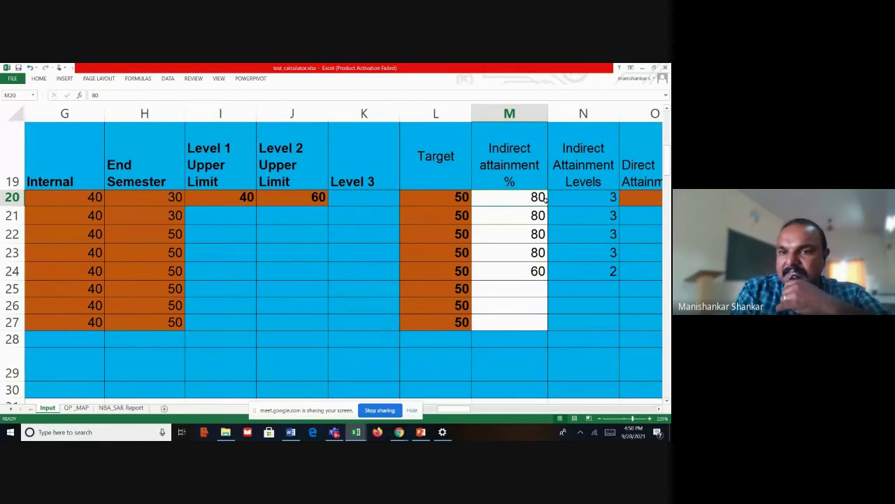
# Step: Check the Direct Attainment and Indirect Attainment weights in columns O and P
pyautogui.press('Down')
pyautogui.press('Right')
pyautogui.press('Right')
pyautogui.press('Right')
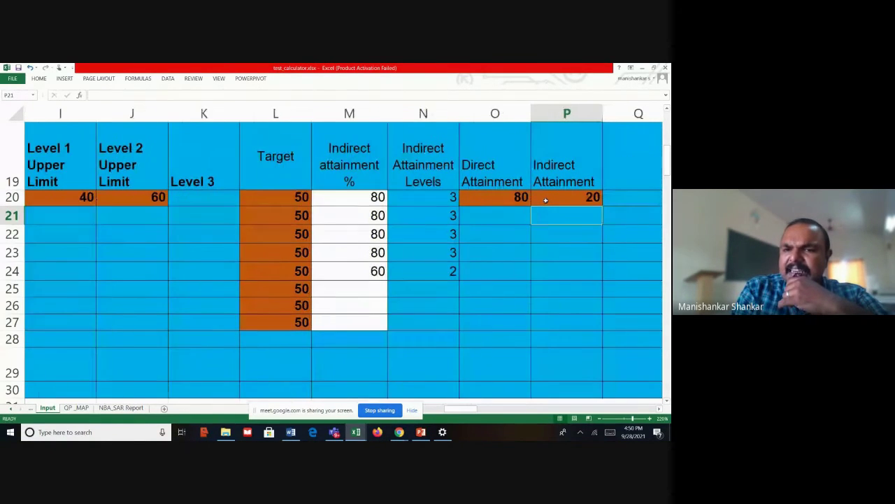
# Step: Set the Direct Attainment weight in O20 to 90
pyautogui.press('Left')
pyautogui.press('Up')
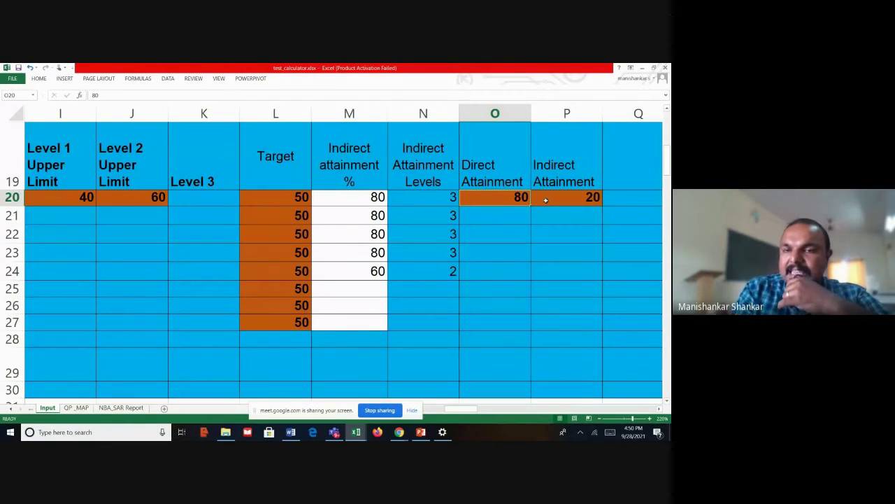
pyautogui.doubleClick(524, 198)
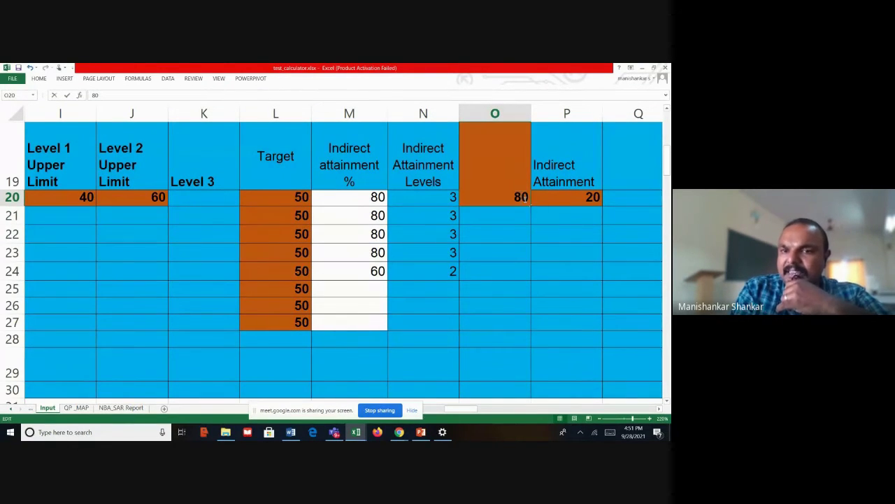
pyautogui.press('BackSpace')
pyautogui.write('9')
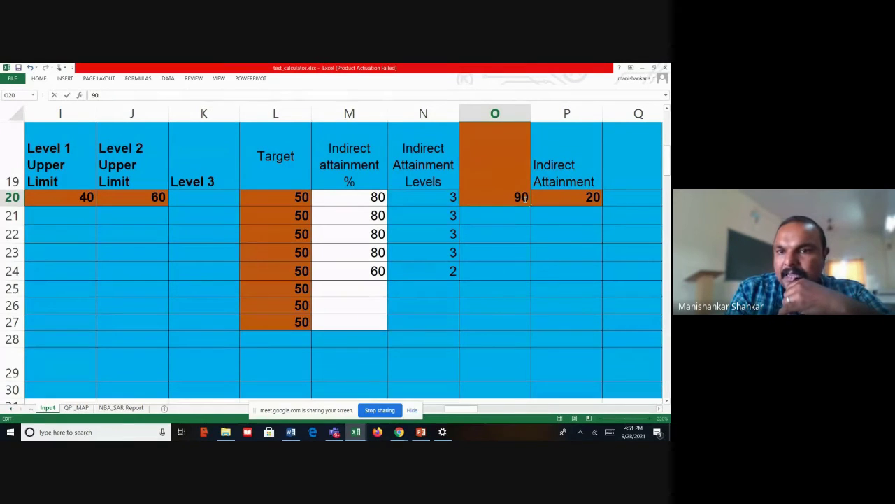
# Step: Set the Indirect Attainment weight in P20 to 10
pyautogui.click(591, 197)
pyautogui.doubleClick(592, 197)
pyautogui.press('BackSpace')
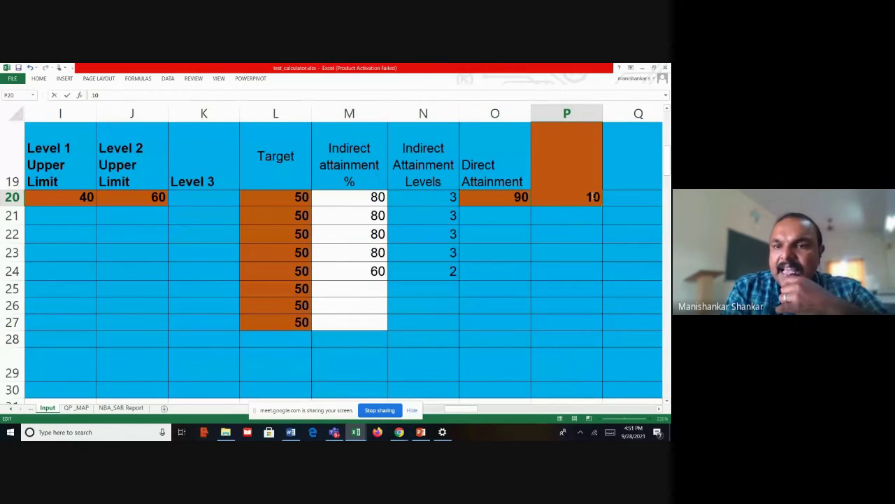
pyautogui.write('1')
pyautogui.click(521, 229)
# Step: Look back across the input table to the CO labels and the component headings in rows 18 and 19
pyautogui.press('Left')
pyautogui.press('Left')
pyautogui.press('Left')
pyautogui.press('Left')
pyautogui.press('Left')
pyautogui.press('Left')
pyautogui.press('Left')
pyautogui.press('Left')
pyautogui.press('Left')
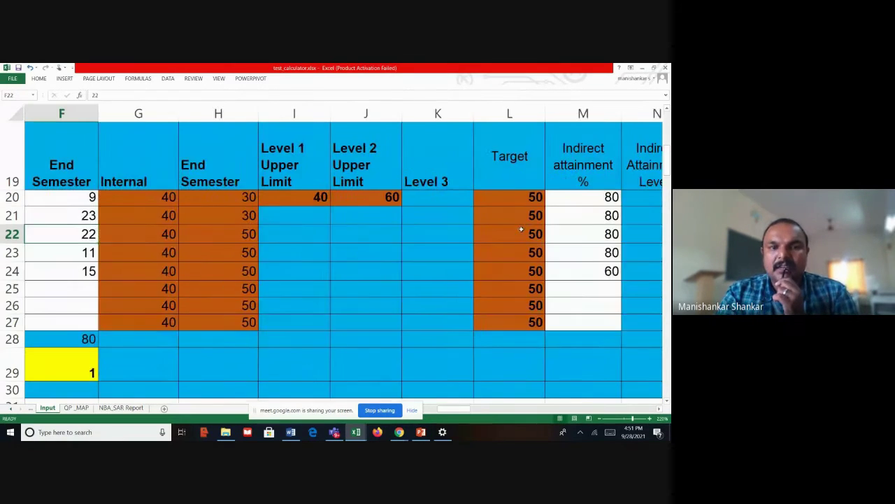
pyautogui.press('Left')
pyautogui.press('Left')
pyautogui.press('Left')
pyautogui.press('Down')
pyautogui.press('Down')
pyautogui.press('Up')
pyautogui.press('Up')
pyautogui.press('Up')
pyautogui.press('Up')
pyautogui.press('Left')
pyautogui.press('Up')
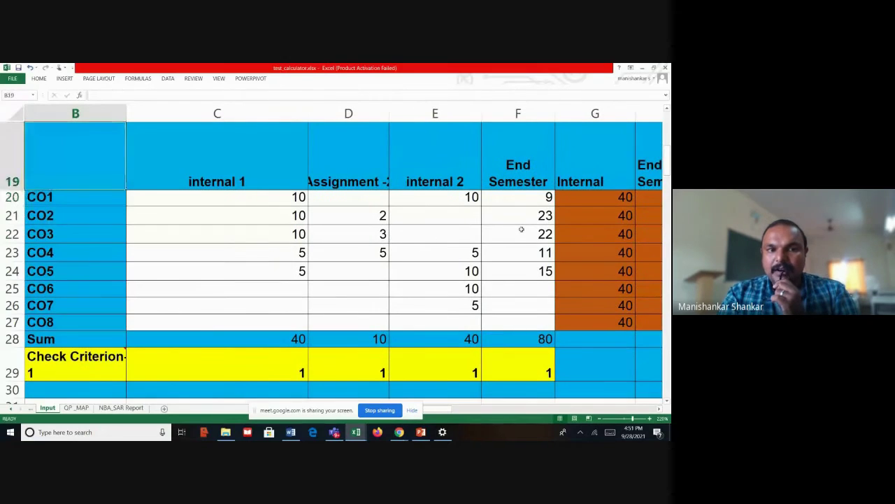
pyautogui.press('Up')
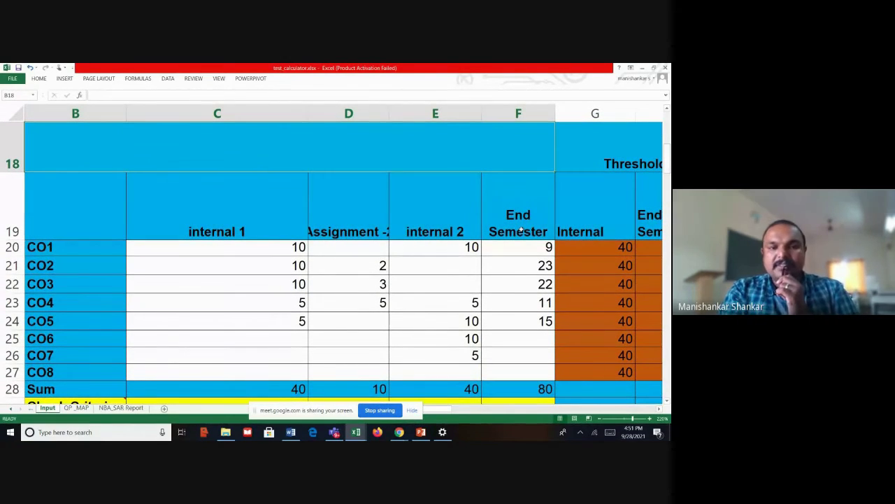
pyautogui.press('Right')
pyautogui.press('Left')
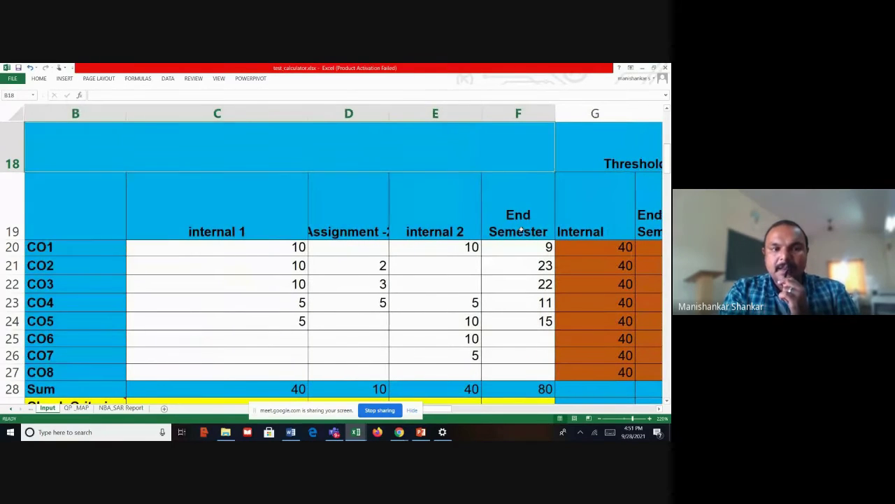
# Step: Review the End Semester marks in column F from CO1 down to CO8
pyautogui.click(521, 230)
pyautogui.press('Down')
pyautogui.press('Down')
pyautogui.press('Down')
pyautogui.press('Down')
pyautogui.press('Down')
pyautogui.press('Down')
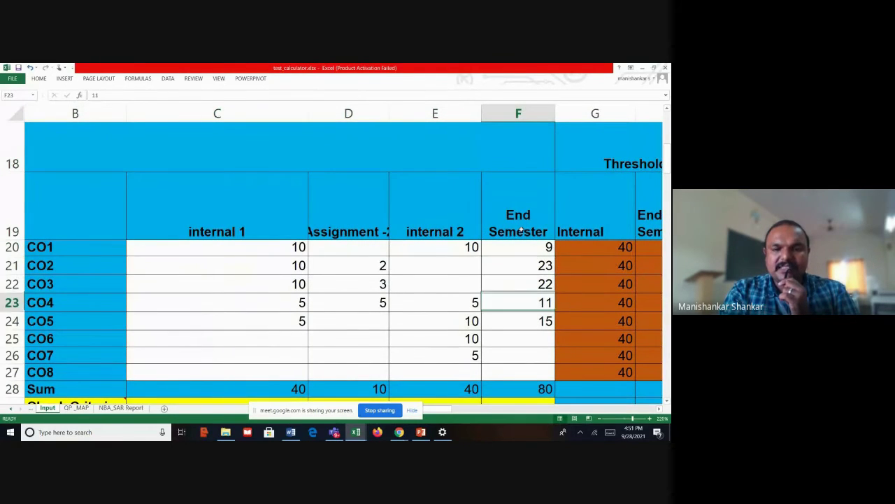
pyautogui.press('Down')
pyautogui.press('Down')
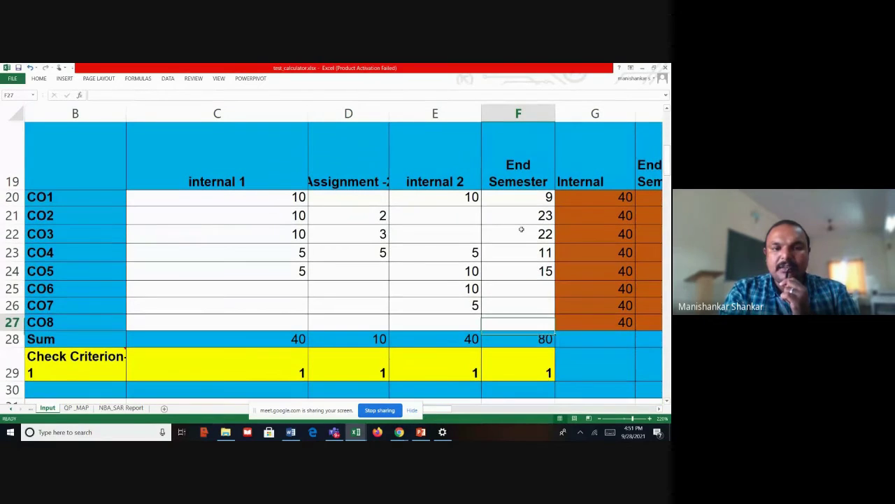
pyautogui.press('Up')
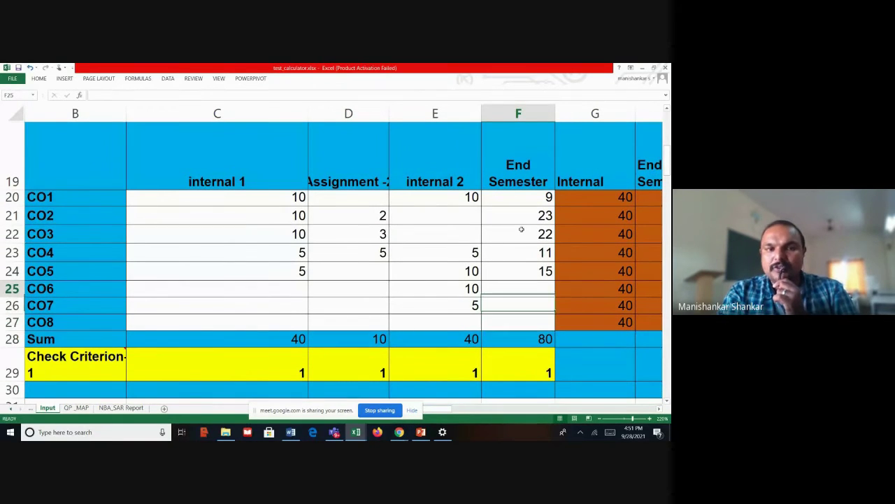
pyautogui.press('Up')
# Step: Examine the Internal and End Semester thresholds in columns G and H and the adjacent level limits
pyautogui.press('Right')
pyautogui.press('Right')
pyautogui.press('Right')
pyautogui.press('Up')
pyautogui.press('Left')
pyautogui.press('Left')
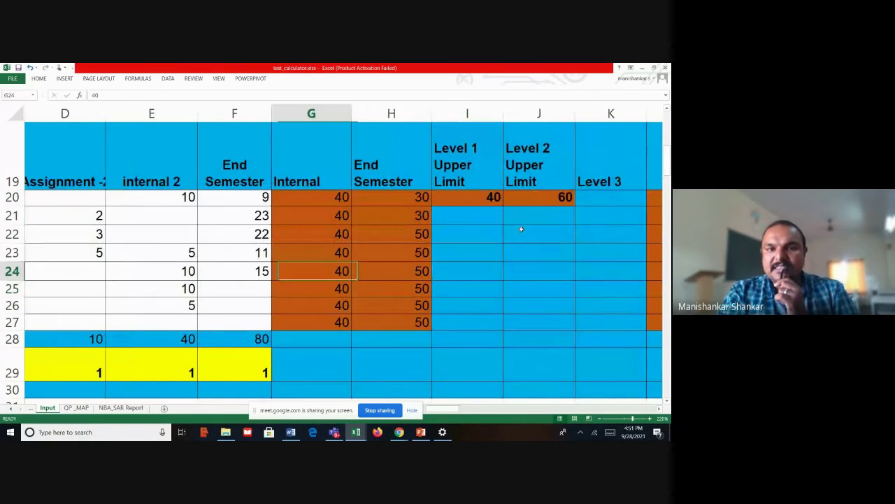
pyautogui.press('Up')
pyautogui.press('Up')
pyautogui.press('Up')
pyautogui.press('Up')
pyautogui.press('Right')
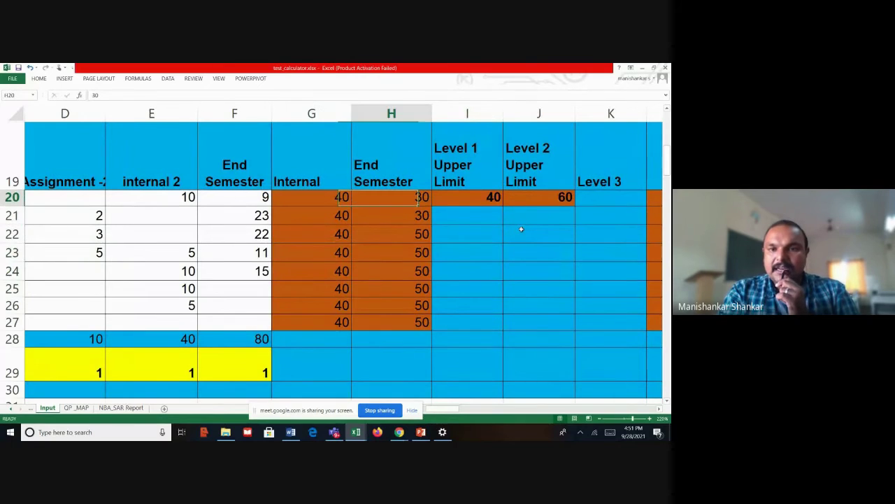
pyautogui.press('Right')
pyautogui.press('Right')
pyautogui.press('Right')
pyautogui.hscroll(2, 521, 228)
pyautogui.press('Left')
pyautogui.press('Left')
pyautogui.press('Left')
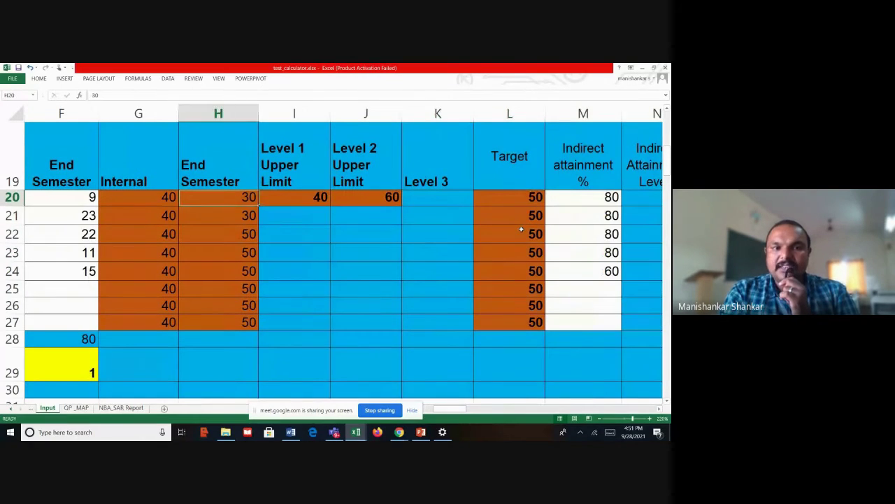
pyautogui.press('Left')
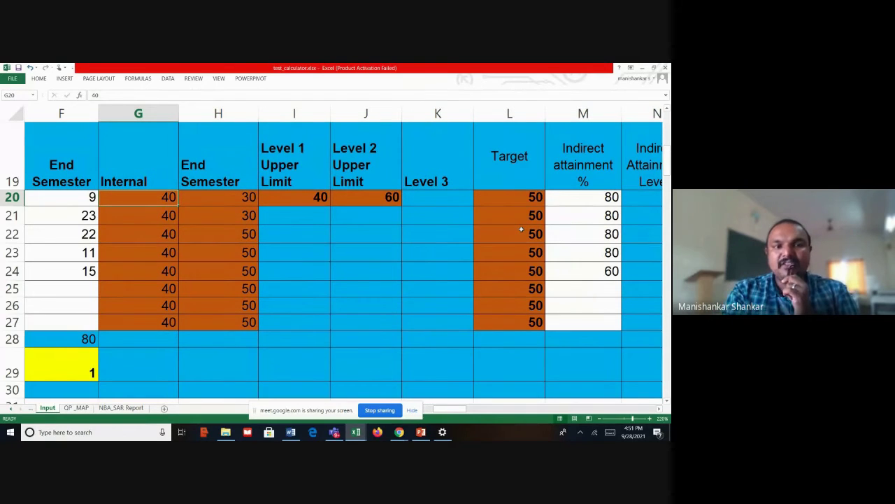
pyautogui.press('Down')
pyautogui.press('Down')
pyautogui.press('Down')
pyautogui.press('Down')
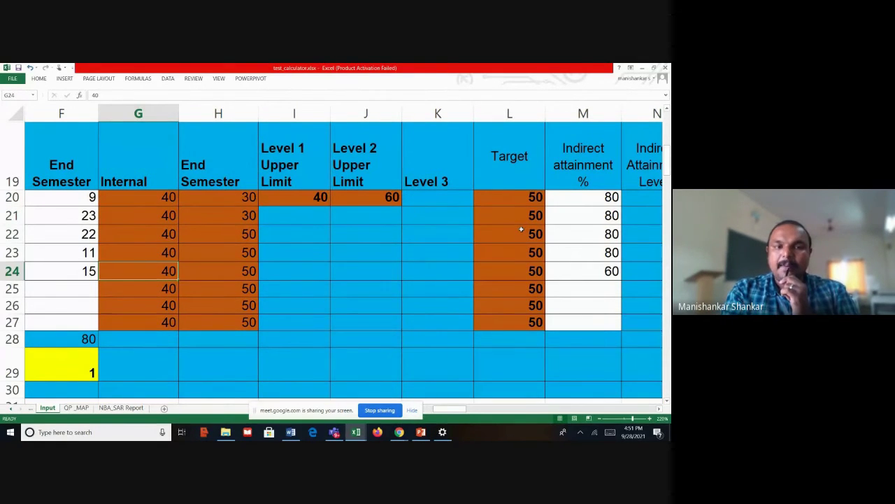
# Step: Go past the Sum and Check Criterion-1 rows to the CO-PO, PSO Mapping table and look over its CO labels
pyautogui.press('Left')
pyautogui.press('Left')
pyautogui.press('Left')
pyautogui.press('Left')
pyautogui.press('Left')
pyautogui.press('Down')
pyautogui.press('Down')
pyautogui.press('Down')
pyautogui.press('Down')
pyautogui.press('Down')
pyautogui.press('Down')
pyautogui.press('Down')
pyautogui.press('Down')
pyautogui.press('Down')
pyautogui.press('Down')
pyautogui.press('Down')
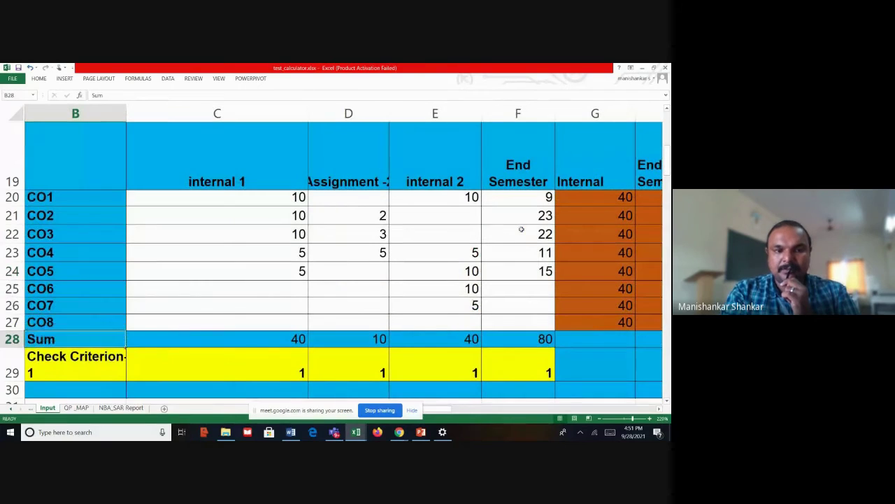
pyautogui.press('Down')
pyautogui.press('Down')
pyautogui.press('Down')
pyautogui.press('Down')
pyautogui.press('Down')
pyautogui.press('Down')
pyautogui.press('Down')
pyautogui.press('Down')
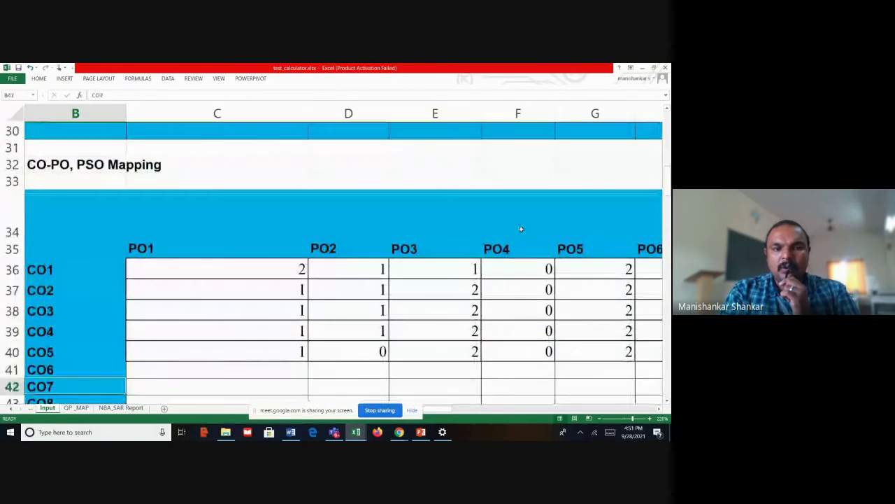
pyautogui.press('Up')
pyautogui.press('Up')
pyautogui.press('Up')
pyautogui.press('Up')
pyautogui.press('Up')
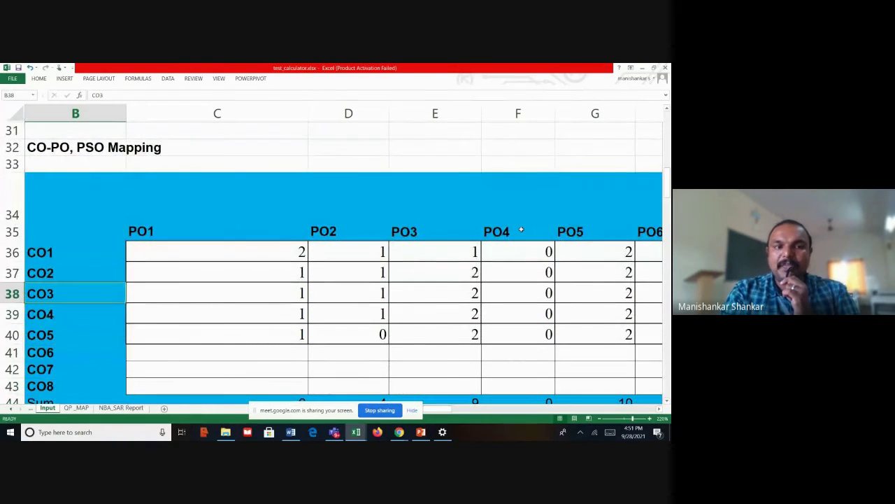
# Step: Inspect the PO1 mapping values in column C from CO1 down through the rows for the remaining course outcomes
pyautogui.press('Right')
pyautogui.press('Right')
pyautogui.press('Right')
pyautogui.press('Up')
pyautogui.press('Up')
pyautogui.press('Left')
pyautogui.press('Left')
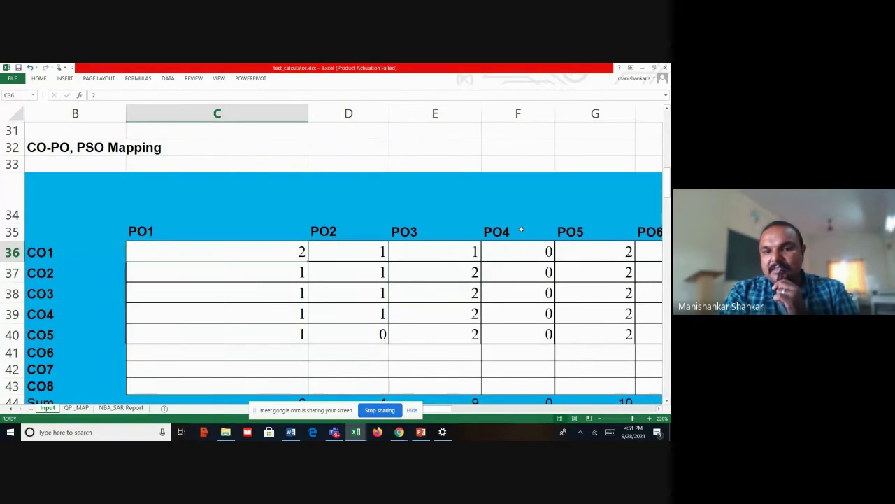
pyautogui.press('Down')
pyautogui.press('Down')
pyautogui.press('Down')
pyautogui.press('Down')
pyautogui.press('Down')
pyautogui.press('Down')
pyautogui.press('Down')
pyautogui.press('Down')
pyautogui.press('Up')
pyautogui.press('Up')
pyautogui.press('Up')
pyautogui.press('Up')
pyautogui.press('Up')
pyautogui.press('Up')
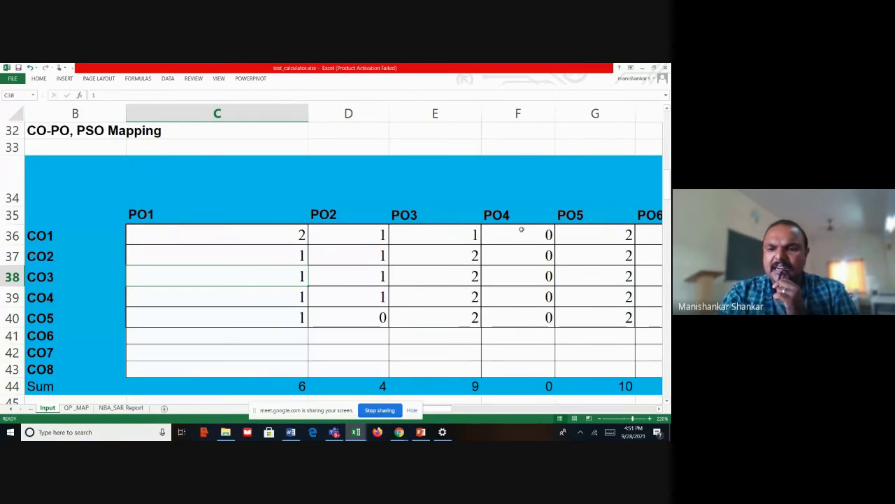
# Step: Trace the CO1 mapping values in row 36 across PO1 to PO12 and PSO1 to PSO3
pyautogui.click(289, 230)
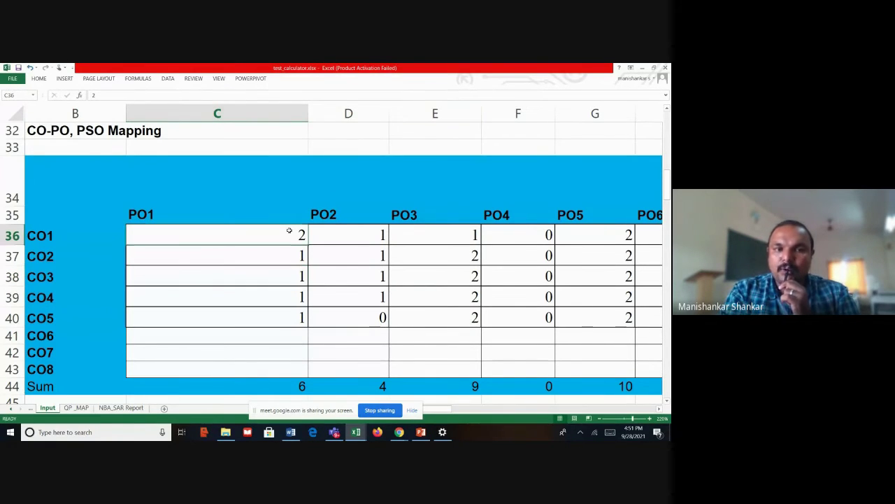
pyautogui.press('Right')
pyautogui.press('Right')
pyautogui.press('Right')
pyautogui.press('Right')
pyautogui.press('Right')
pyautogui.press('Right')
pyautogui.press('Right')
pyautogui.press('Right')
pyautogui.press('Right')
pyautogui.press('Right')
pyautogui.press('Right')
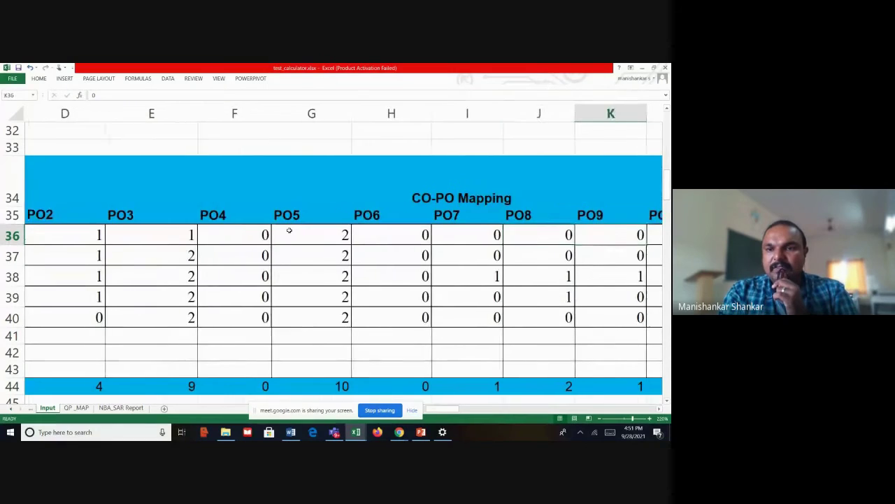
pyautogui.press('Right')
pyautogui.press('Right')
pyautogui.press('Right')
pyautogui.press('Right')
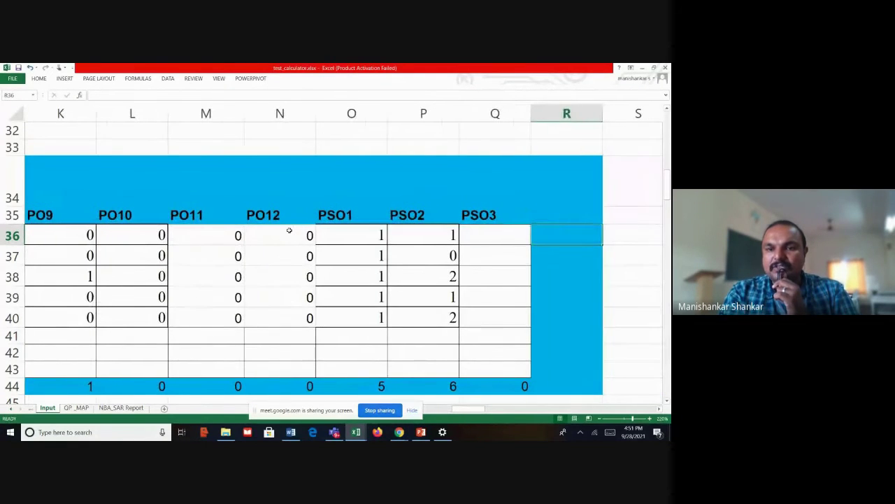
# Step: Return along row 36 to the CO1 label and recheck its mapping values from PO1 to PO6
pyautogui.press('Left')
pyautogui.press('Left')
pyautogui.press('Left')
pyautogui.press('Left')
pyautogui.press('Left')
pyautogui.press('Left')
pyautogui.press('Left')
pyautogui.press('Left')
pyautogui.press('Left')
pyautogui.press('Left')
pyautogui.press('Left')
pyautogui.press('Left')
pyautogui.press('Left')
pyautogui.press('Left')
pyautogui.press('Left')
pyautogui.press('Left')
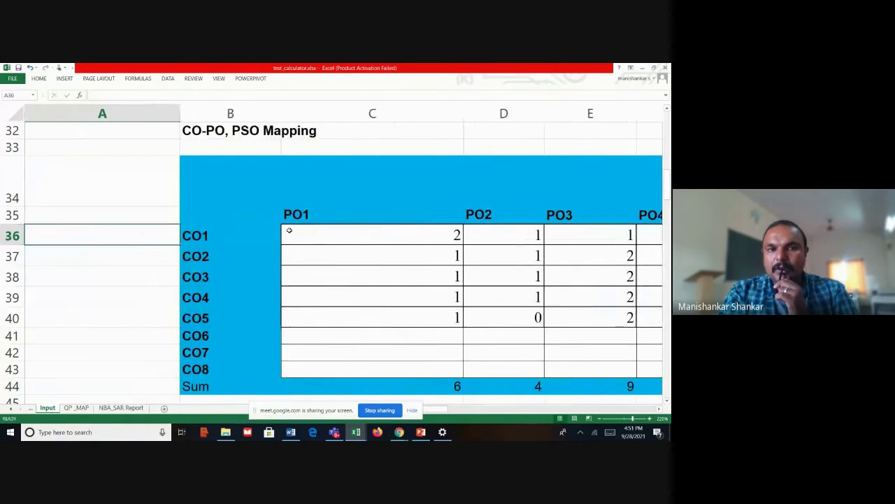
pyautogui.press('Right')
pyautogui.press('Right')
pyautogui.press('Right')
pyautogui.press('Right')
pyautogui.press('Right')
pyautogui.press('Right')
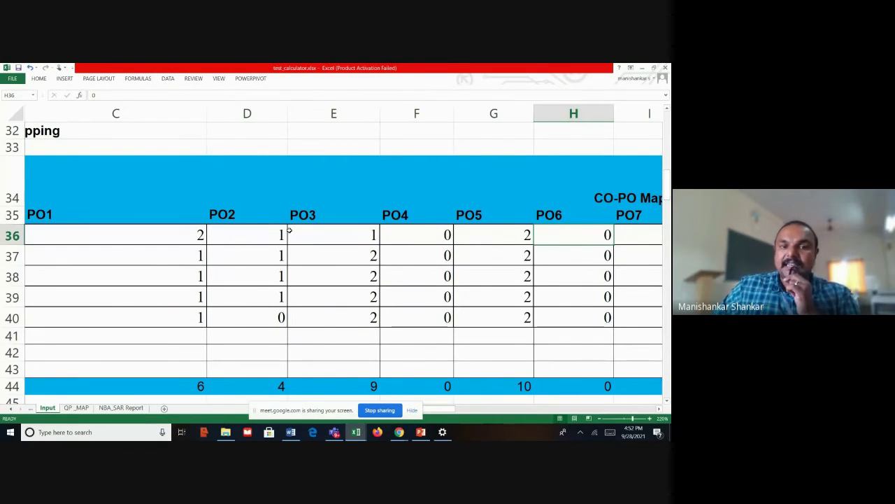
# Step: Check the CO-PO Mapping heading in row 34 and select the CO1 to PO1 mapping value in C36
pyautogui.click(263, 200)
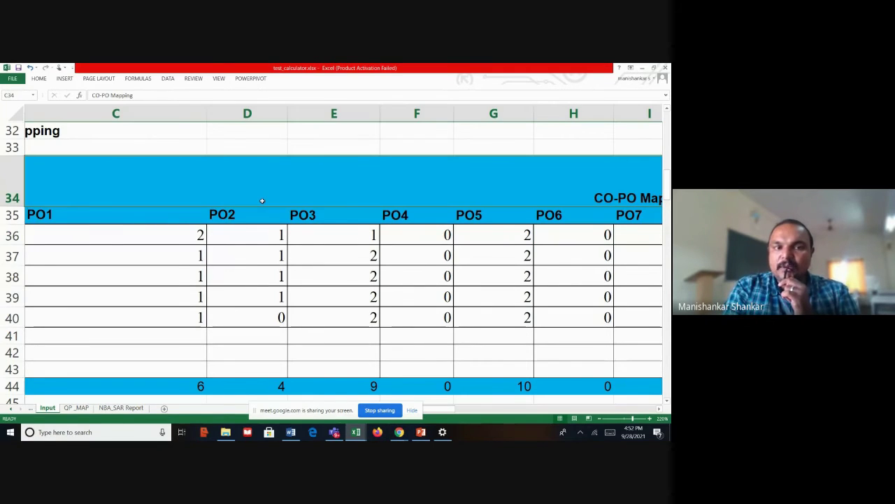
pyautogui.press('Left')
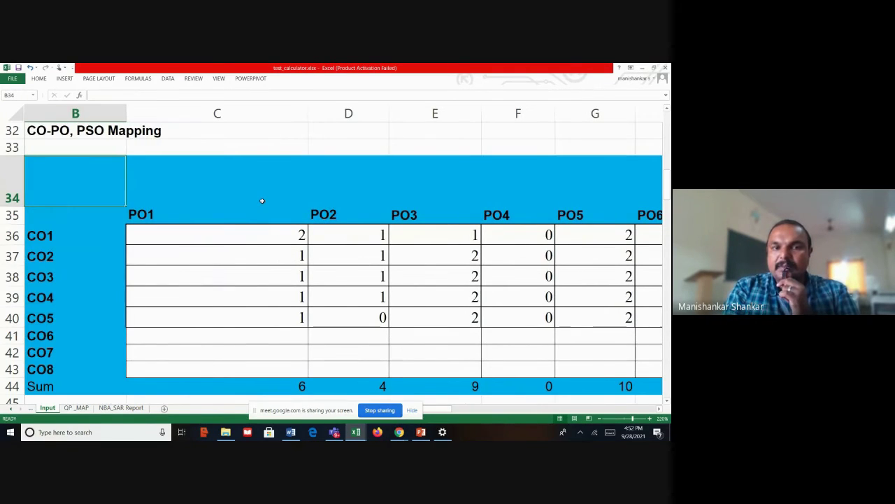
pyautogui.click(295, 238)
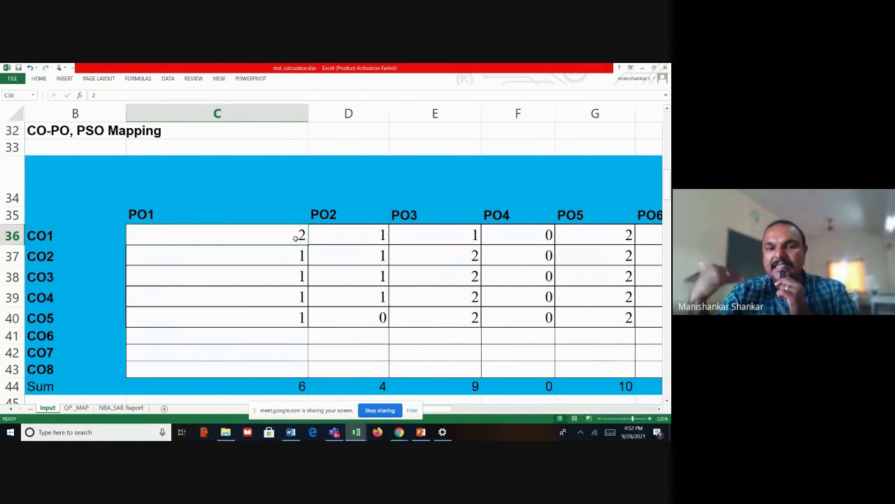
# Step: Review the PO1 mapping values down column C from CO1 and continue to the Marks Input table's header in row 51
pyautogui.press('Down')
pyautogui.press('Down')
pyautogui.press('Down')
pyautogui.press('Down')
pyautogui.press('Down')
pyautogui.press('Down')
pyautogui.press('Down')
pyautogui.press('Down')
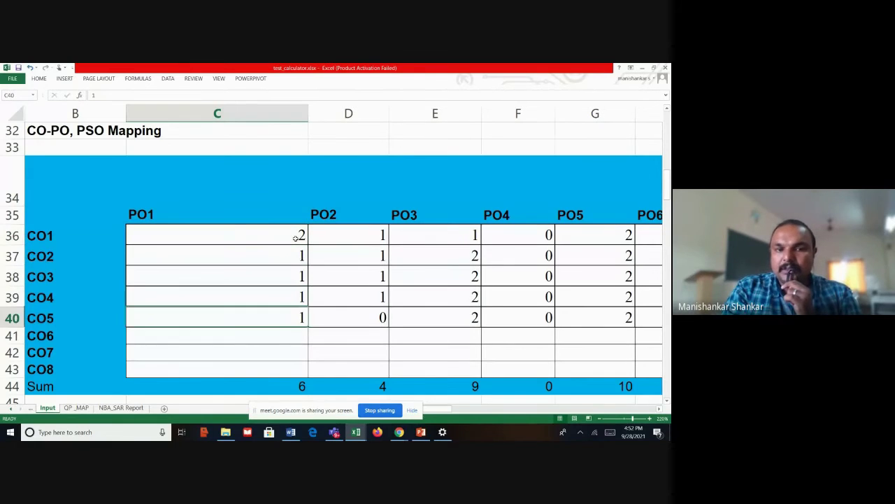
pyautogui.press('Down')
pyautogui.press('Down')
pyautogui.press('Down')
pyautogui.press('Down')
pyautogui.press('Down')
pyautogui.press('Down')
pyautogui.press('Down')
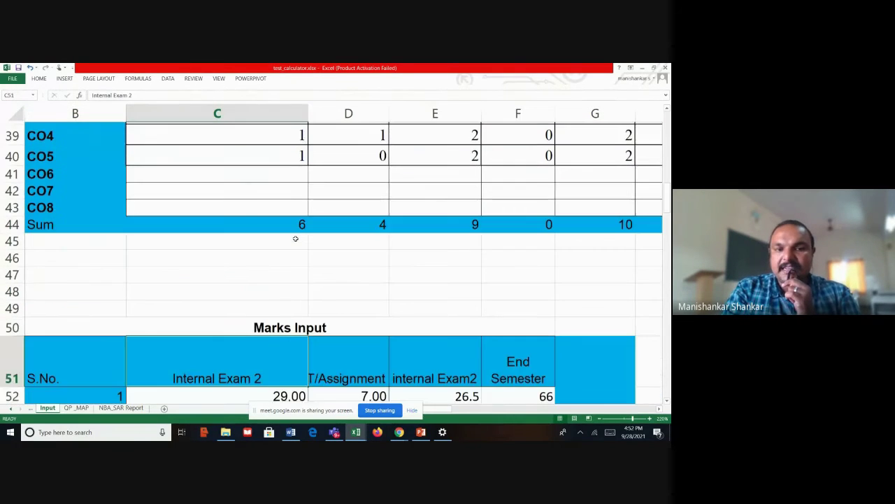
# Step: Inspect the Internal Exam 2 marks of the first nine students and return to the first student's mark in C52
pyautogui.press('Down')
pyautogui.press('Down')
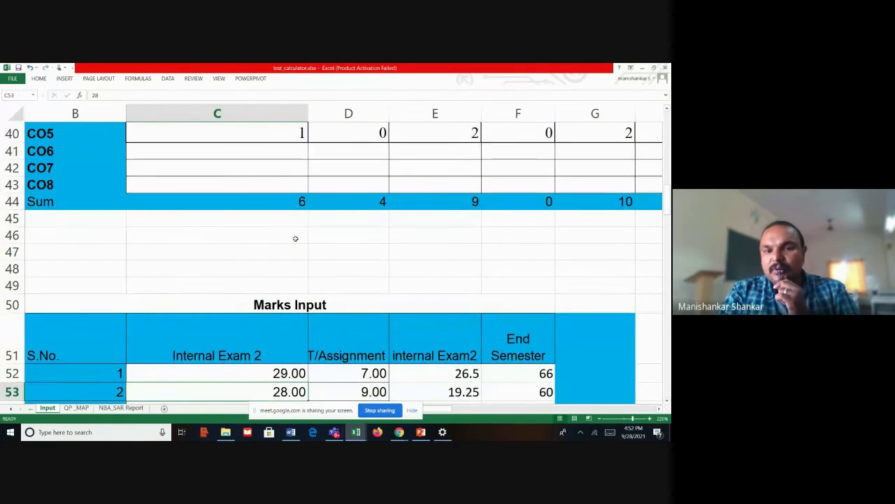
pyautogui.press('Down')
pyautogui.press('Down')
pyautogui.press('Down')
pyautogui.press('Down')
pyautogui.press('Down')
pyautogui.press('Down')
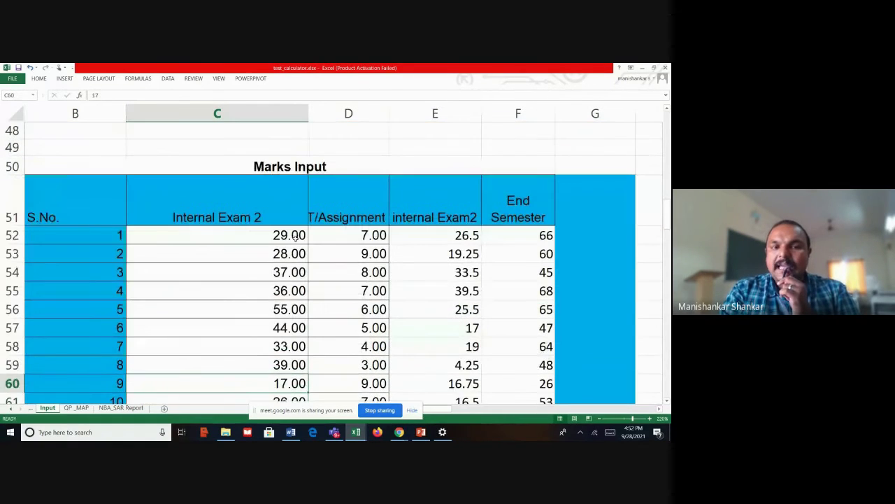
pyautogui.press('Up')
pyautogui.press('Up')
pyautogui.press('Up')
pyautogui.press('Up')
pyautogui.press('Up')
pyautogui.press('Up')
pyautogui.press('Up')
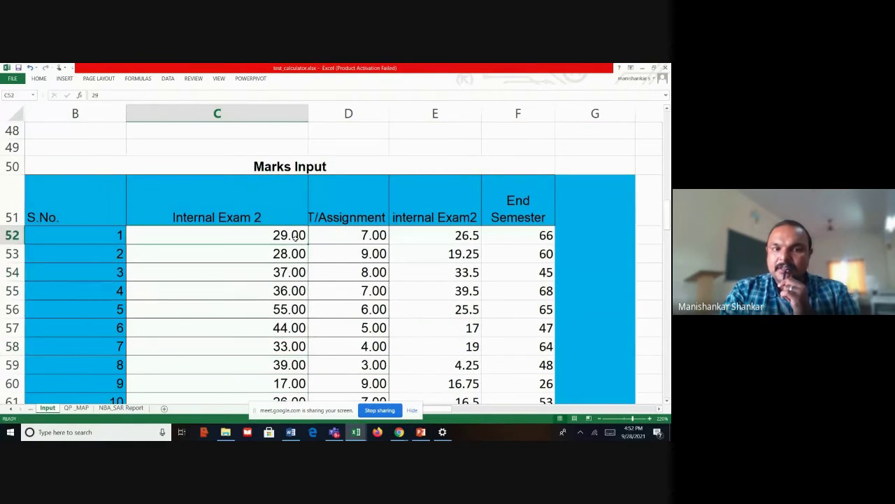
# Step: Check the opening student rows across the assignment, internal Exam2 and End Semester mark columns
pyautogui.press('Down')
pyautogui.press('Right')
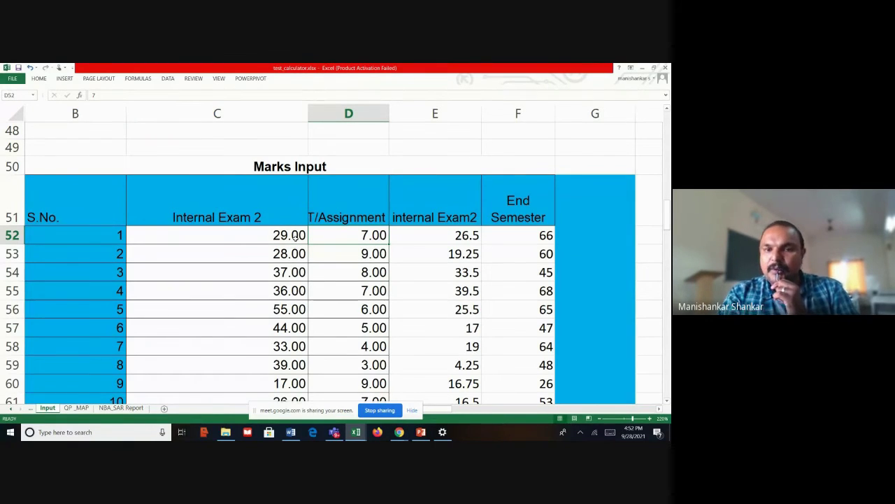
pyautogui.press('Right')
pyautogui.press('Down')
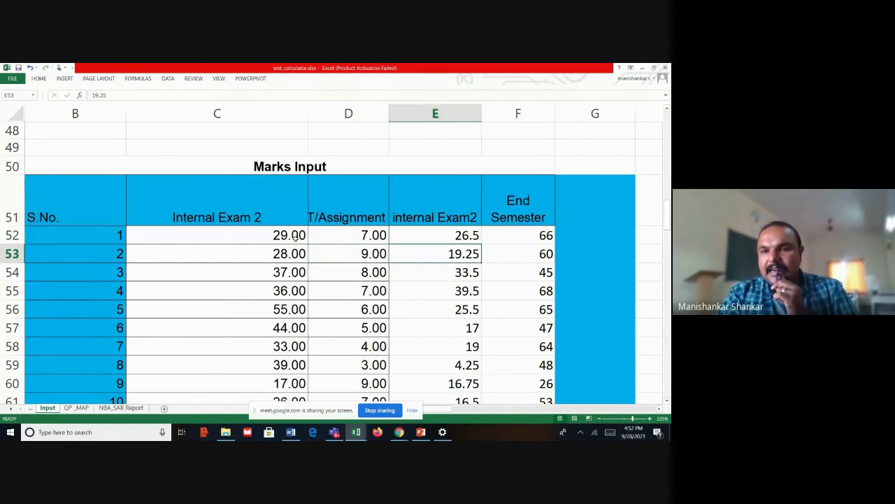
pyautogui.press('Down')
pyautogui.press('Down')
pyautogui.press('Down')
pyautogui.press('Up')
pyautogui.press('Right')
pyautogui.press('Right')
# Step: Examine the student mark rows down to where the entered marks end, around serial number 20
pyautogui.press('Down')
pyautogui.press('Down')
pyautogui.press('Down')
pyautogui.press('Down')
pyautogui.press('Down')
pyautogui.press('Down')
pyautogui.press('Down')
pyautogui.press('Down')
pyautogui.press('Down')
pyautogui.press('Down')
pyautogui.press('Down')
pyautogui.press('Down')
pyautogui.press('Down')
pyautogui.press('Down')
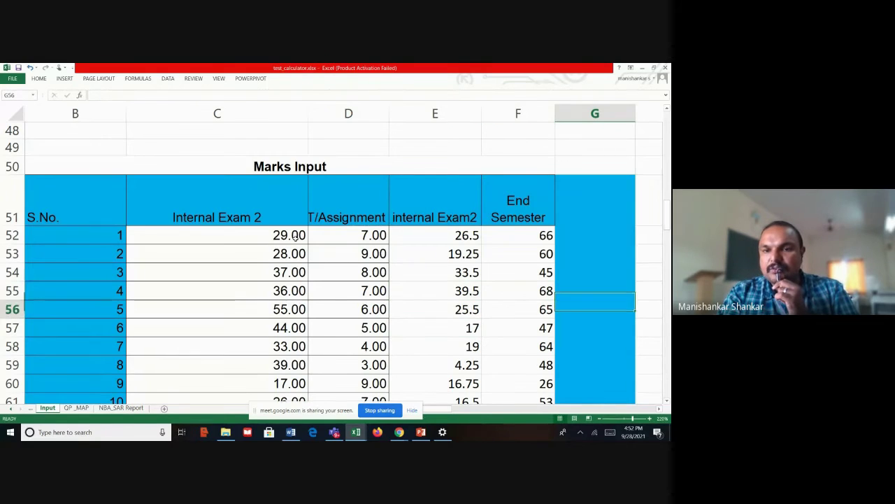
pyautogui.press('Down')
pyautogui.press('Down')
pyautogui.press('Down')
pyautogui.press('Down')
pyautogui.press('Down')
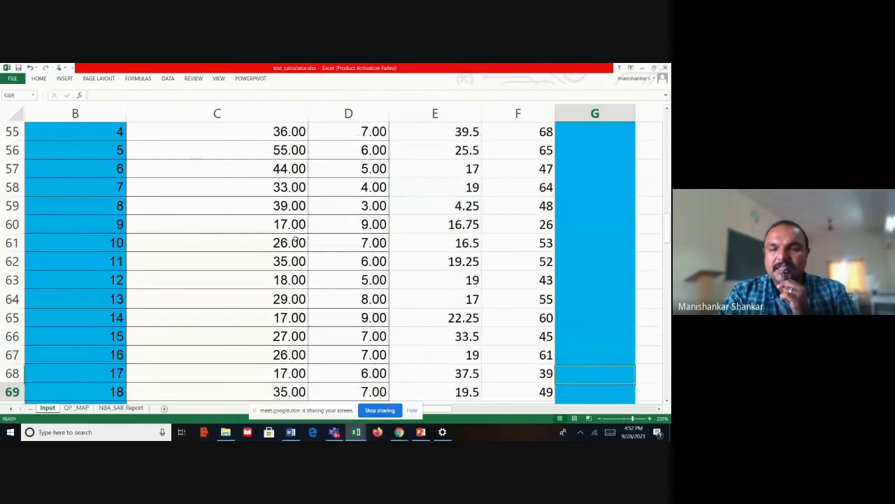
pyautogui.press('Up')
pyautogui.press('Up')
pyautogui.press('Up')
pyautogui.press('Up')
pyautogui.press('Up')
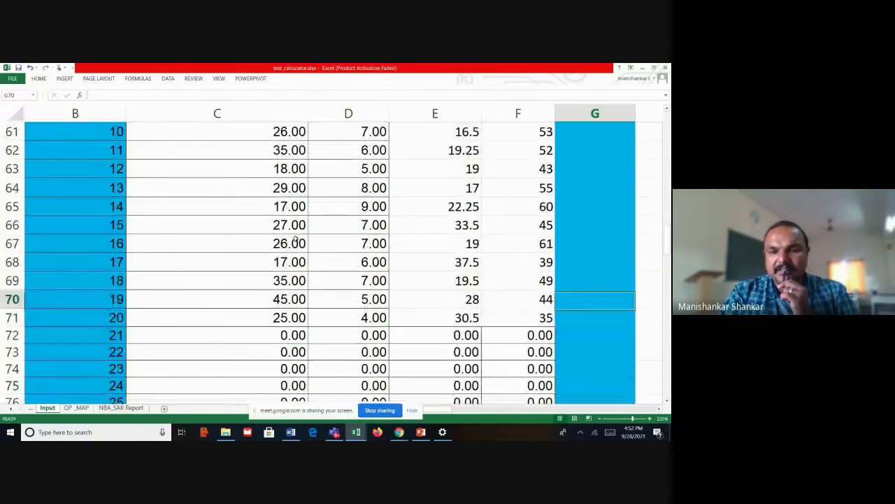
# Step: Go from the marks table to the Fractional CO Attainment for Internal Assessment table beyond the CO-PO mapping columns
pyautogui.press('Right')
pyautogui.press('Right')
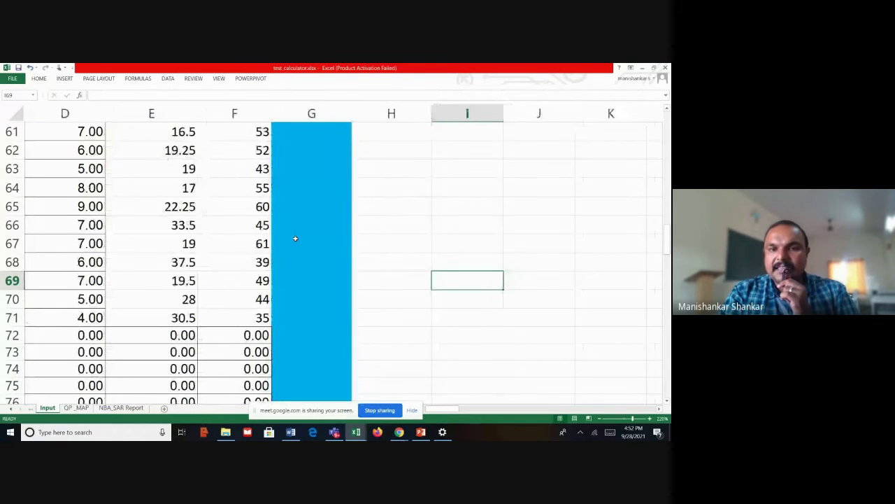
pyautogui.press('Up')
pyautogui.press('Up')
pyautogui.press('Up')
pyautogui.press('Up')
pyautogui.press('Up')
pyautogui.press('Up')
pyautogui.press('Up')
pyautogui.press('Up')
pyautogui.press('Up')
pyautogui.press('Up')
pyautogui.press('Up')
pyautogui.press('Up')
pyautogui.press('Up')
pyautogui.press('Up')
pyautogui.press('Up')
pyautogui.press('Up')
pyautogui.press('Up')
pyautogui.press('Up')
pyautogui.press('Up')
pyautogui.press('Up')
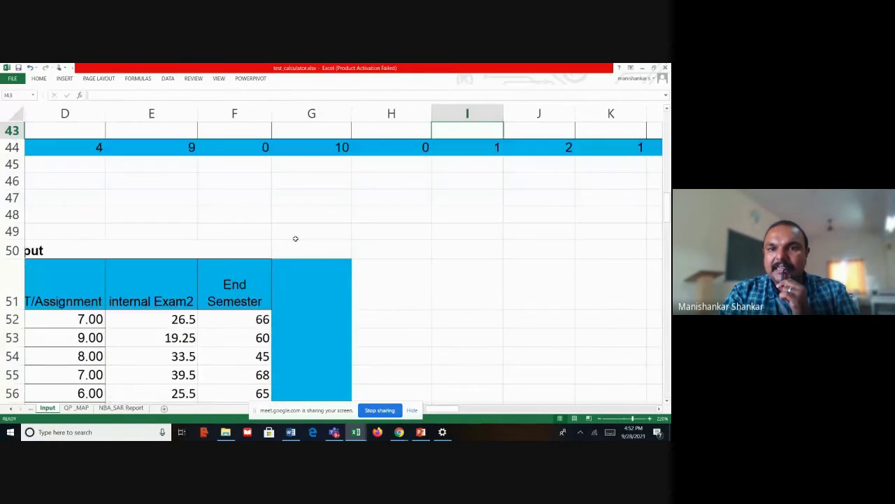
pyautogui.press('Up')
pyautogui.press('Up')
pyautogui.press('Up')
pyautogui.press('Up')
pyautogui.press('Up')
pyautogui.press('Up')
pyautogui.press('Right')
pyautogui.press('Right')
pyautogui.press('Right')
pyautogui.press('Right')
pyautogui.press('Right')
pyautogui.press('Right')
pyautogui.press('Right')
pyautogui.press('Right')
pyautogui.press('Right')
pyautogui.press('Right')
pyautogui.press('Right')
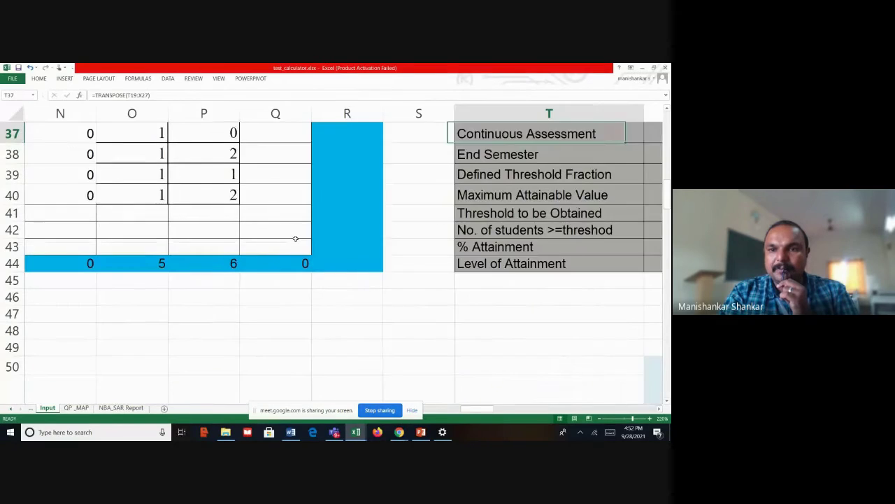
pyautogui.press('Right')
pyautogui.press('Right')
pyautogui.press('Right')
pyautogui.press('Right')
pyautogui.press('Right')
pyautogui.press('Up')
pyautogui.press('Up')
pyautogui.press('Up')
pyautogui.press('Up')
pyautogui.press('Up')
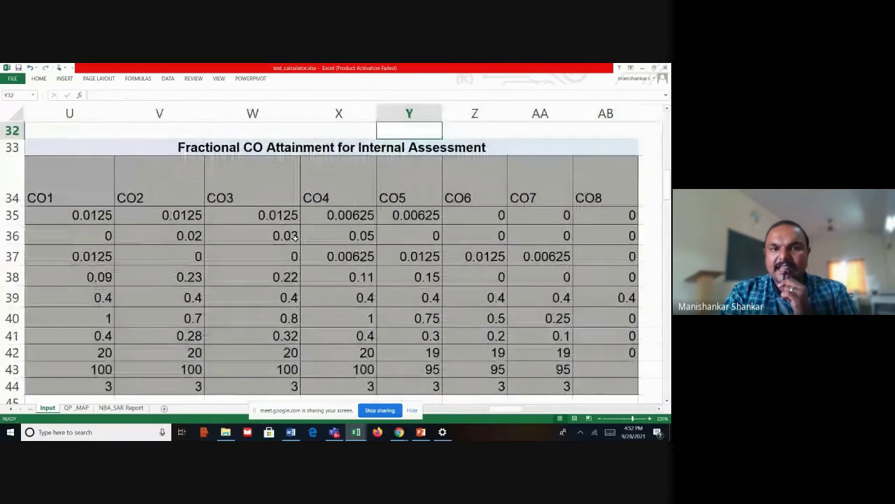
# Step: Look down the fractional attainment rows and move back to the Threshold to be Obtained label in T41
pyautogui.press('Left')
pyautogui.press('Left')
pyautogui.press('Down')
pyautogui.press('Down')
pyautogui.press('Down')
pyautogui.press('Down')
pyautogui.press('Down')
pyautogui.press('Down')
pyautogui.press('Down')
pyautogui.press('Down')
pyautogui.press('Down')
pyautogui.press('Left')
pyautogui.press('Left')
pyautogui.press('Left')
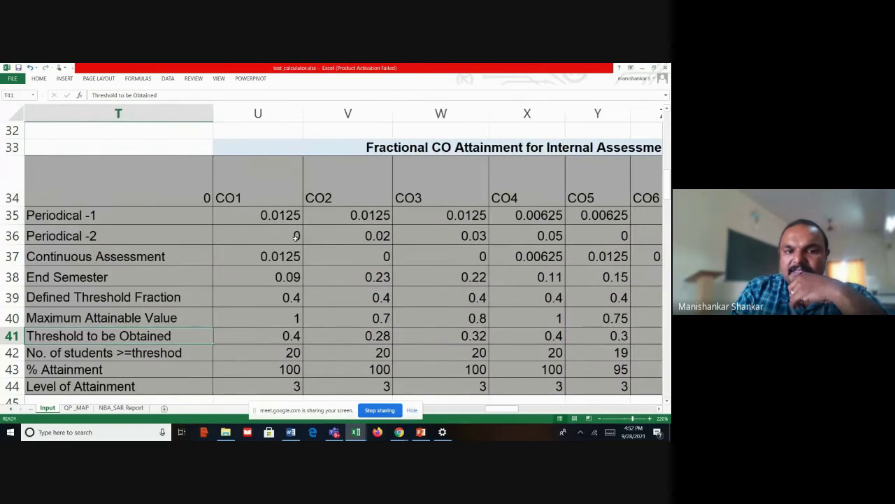
# Step: Inspect the Defined Threshold Fraction row and the formula behind its CO2 value in V39
pyautogui.press('Left')
pyautogui.press('Right')
pyautogui.press('Up')
pyautogui.press('Up')
pyautogui.press('Right')
pyautogui.press('Right')
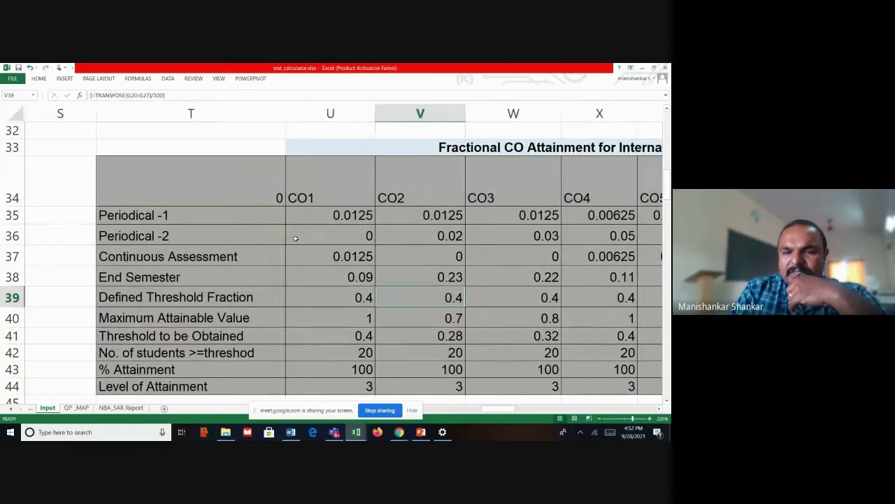
# Step: Check the CO1 formulas for Threshold to be Obtained in U41 and the number of students meeting the threshold in U42
pyautogui.press('Down')
pyautogui.press('Down')
pyautogui.press('Down')
pyautogui.press('Up')
pyautogui.press('Left')
pyautogui.press('Up')
pyautogui.press('Down')
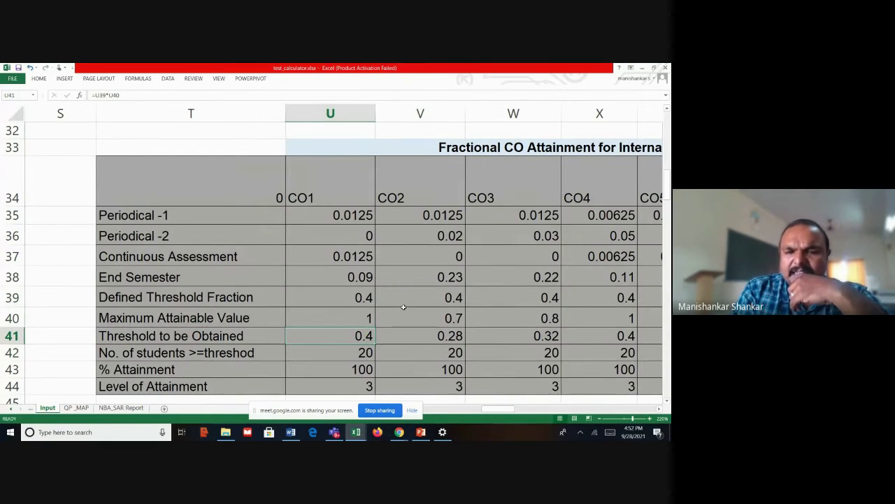
pyautogui.press('Down')
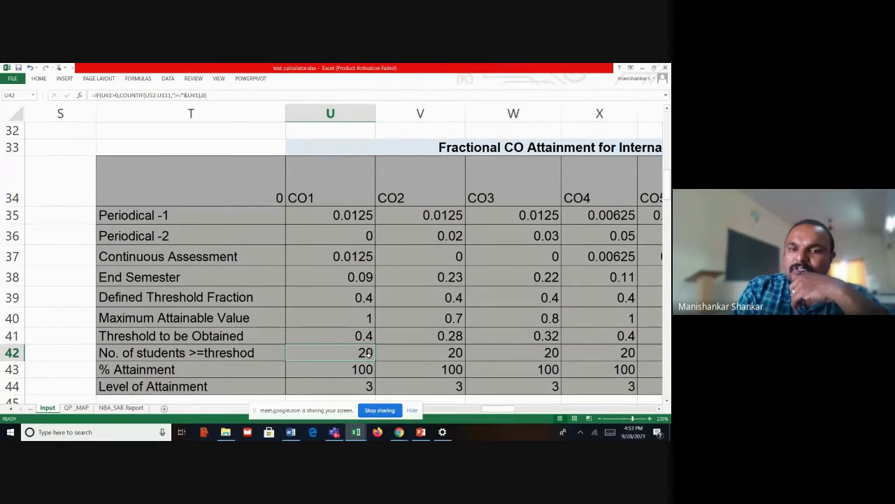
# Step: Recheck CO1's Defined Threshold Fraction and % Attainment, and trace the Level of Attainment formulas in row 44 from CO1 onward
pyautogui.click(364, 297)
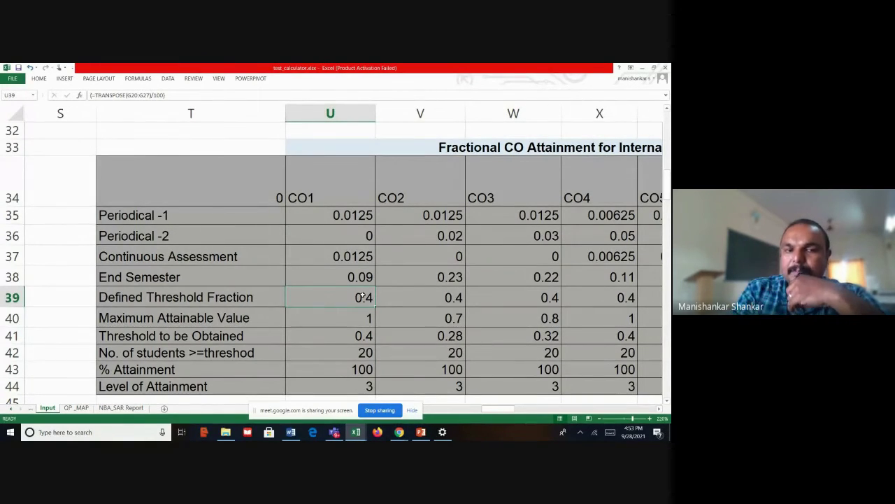
pyautogui.click(365, 370)
pyautogui.press('Down')
pyautogui.press('Right')
pyautogui.press('Right')
pyautogui.press('Right')
pyautogui.press('Right')
pyautogui.press('Right')
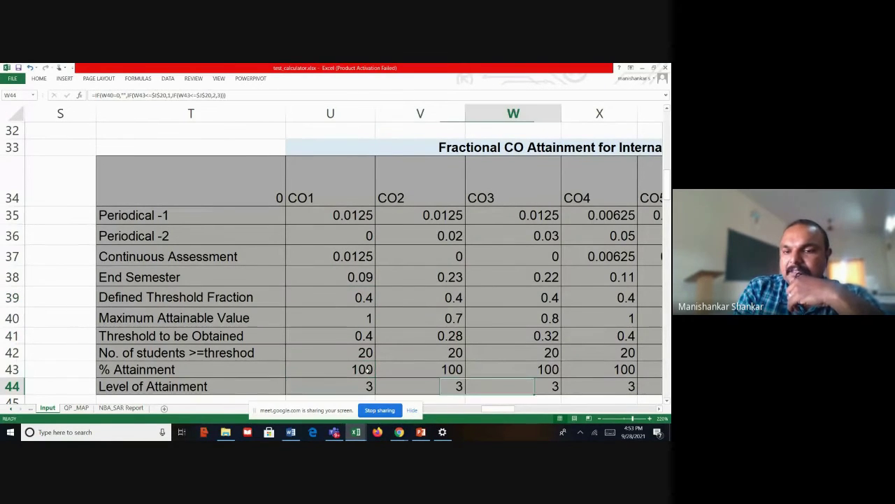
# Step: Trace the Level of Attainment formulas in row 44 from the Internal Assessment table across the End Semester table
pyautogui.press('Left')
pyautogui.press('Left')
pyautogui.press('Right')
pyautogui.press('Right')
pyautogui.press('Right')
pyautogui.press('Right')
pyautogui.press('Right')
pyautogui.press('Right')
pyautogui.press('Right')
pyautogui.press('Right')
pyautogui.press('Right')
pyautogui.press('Right')
pyautogui.press('Right')
pyautogui.press('Right')
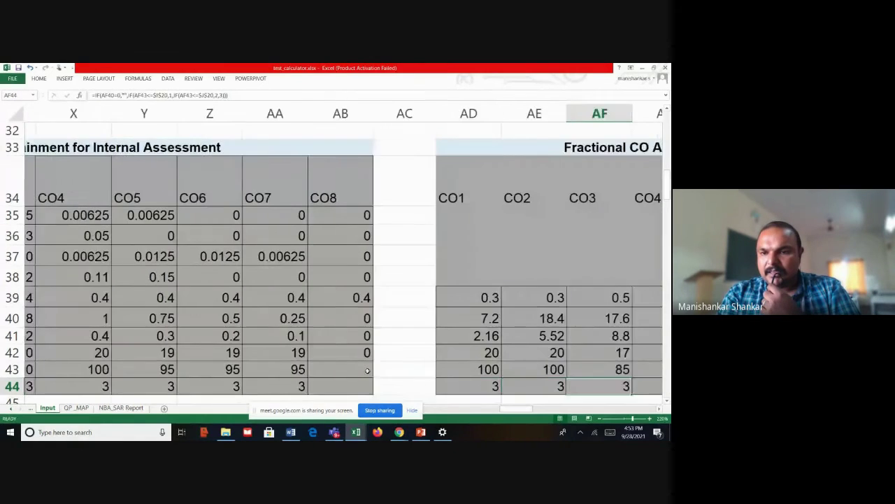
pyautogui.press('Down')
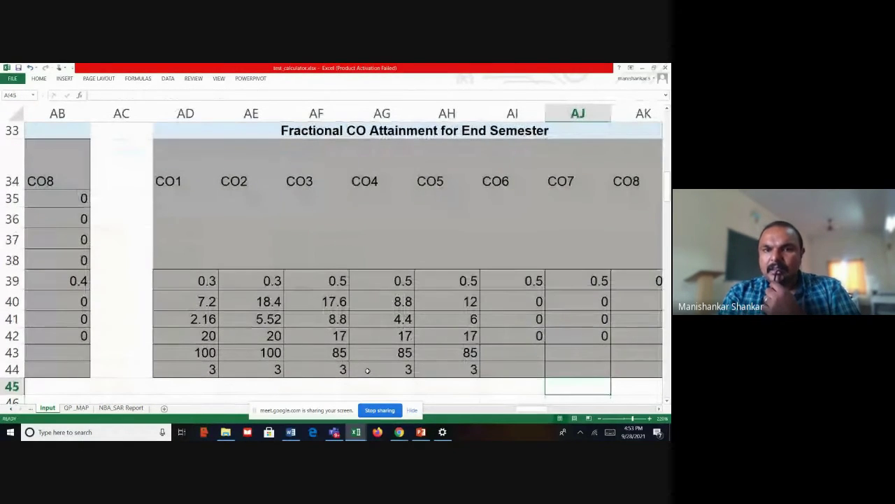
pyautogui.press('Up')
# Step: Review row 44 back from the End Semester table through the Internal Assessment levels to the Level of Attainment label
pyautogui.press('Left')
pyautogui.press('Left')
pyautogui.press('Left')
pyautogui.press('Left')
pyautogui.press('Left')
pyautogui.press('Left')
pyautogui.press('Left')
pyautogui.press('Left')
pyautogui.press('Left')
pyautogui.press('Left')
pyautogui.press('Left')
pyautogui.press('Left')
pyautogui.press('Left')
pyautogui.press('Left')
pyautogui.press('Left')
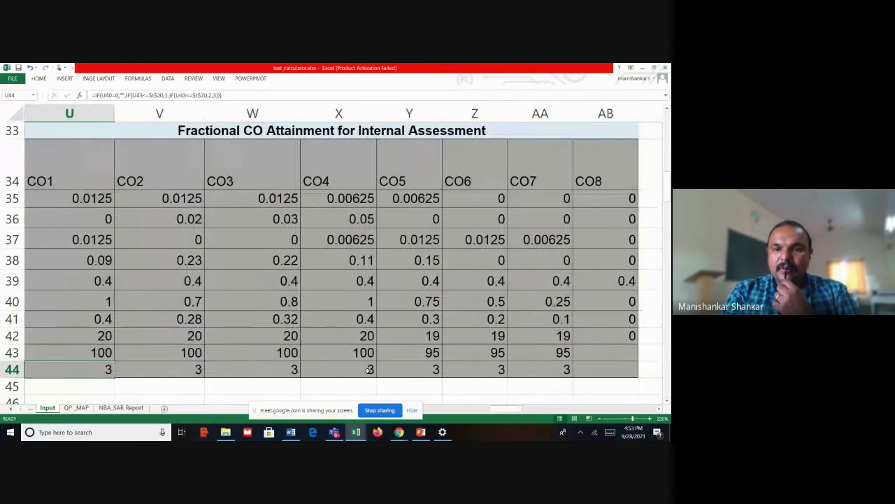
pyautogui.press('Left')
pyautogui.press('Left')
pyautogui.press('Left')
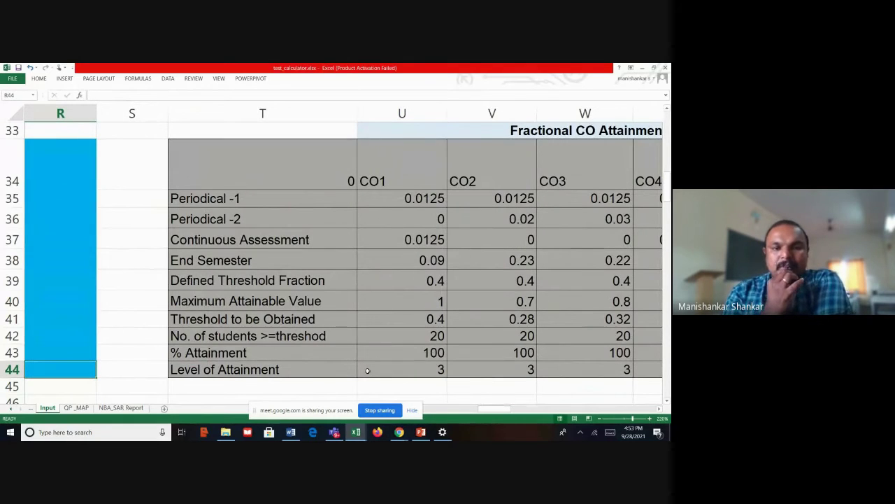
# Step: Follow row 44 across both fractional tables to the combined Internal and End Semester direct attainment table
pyautogui.press('Right')
pyautogui.press('Right')
pyautogui.press('Right')
pyautogui.press('Right')
pyautogui.press('Right')
pyautogui.press('Right')
pyautogui.press('Right')
pyautogui.press('Right')
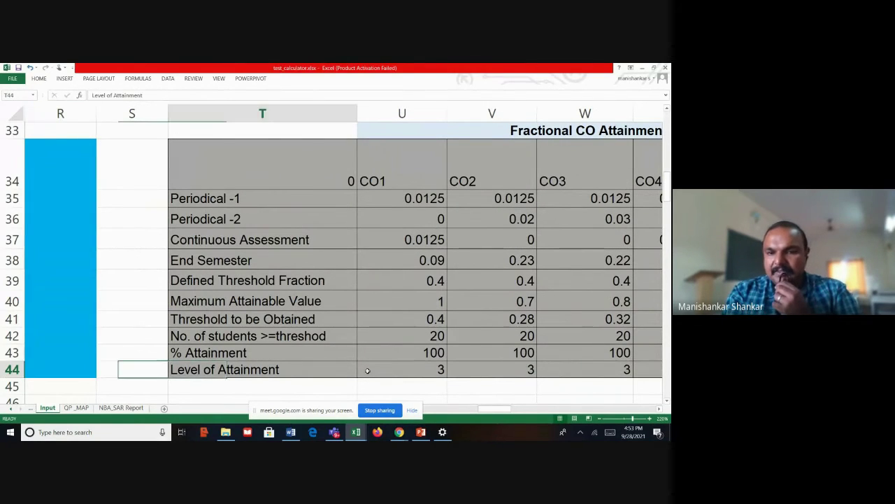
pyautogui.press('Right')
pyautogui.press('Right')
pyautogui.press('Right')
pyautogui.press('Right')
pyautogui.press('Right')
pyautogui.press('Right')
pyautogui.press('Right')
pyautogui.press('Right')
pyautogui.press('Right')
pyautogui.press('Right')
pyautogui.press('Right')
pyautogui.press('Right')
pyautogui.press('Right')
pyautogui.press('Right')
pyautogui.press('Right')
pyautogui.press('Right')
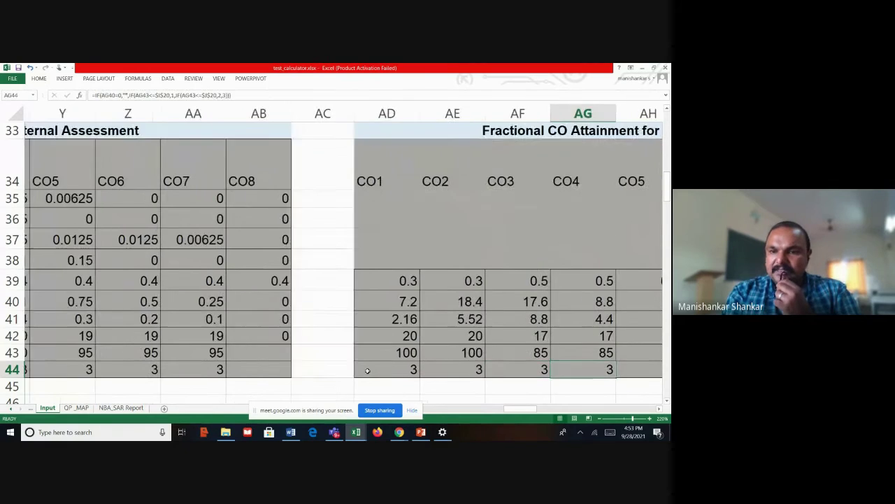
pyautogui.press('Right')
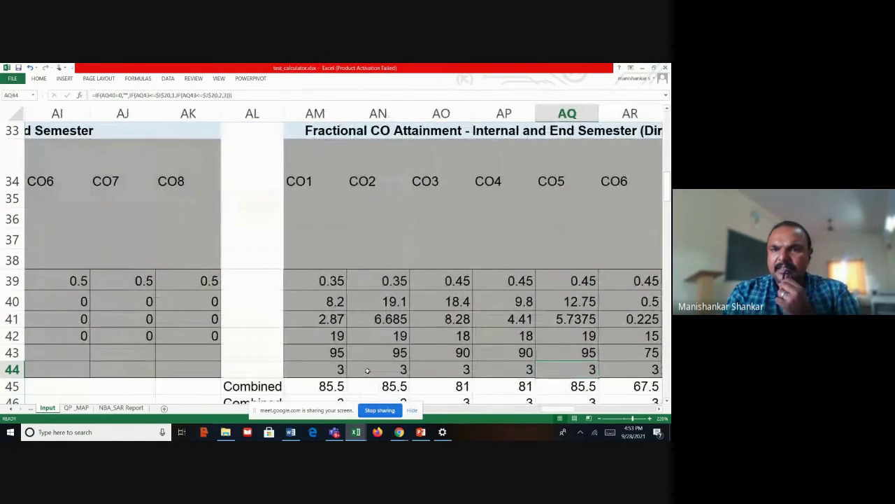
# Step: Look over the Combined rows 45 to 47 below the direct attainment table in the CO6 column
pyautogui.press('Right')
pyautogui.press('Down')
pyautogui.press('Down')
pyautogui.press('Down')
pyautogui.press('Up')
pyautogui.press('Up')
pyautogui.press('Up')
pyautogui.press('Up')
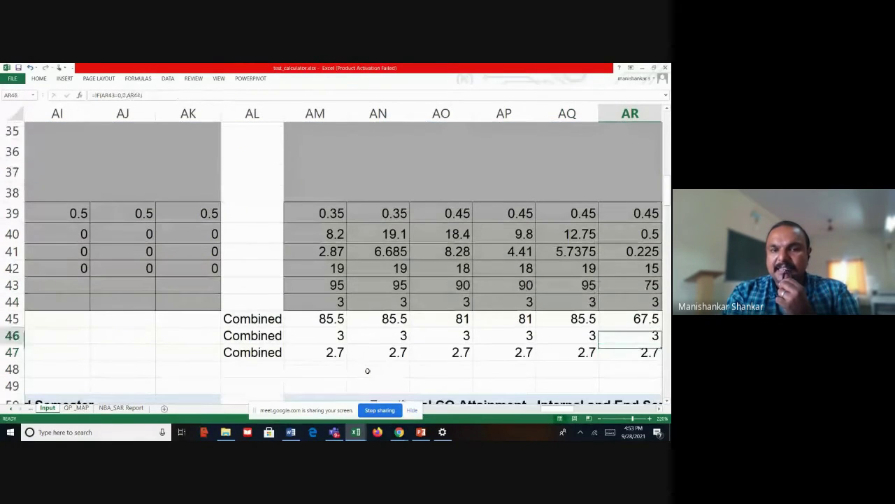
# Step: Inspect the Combined percentage formulas in row 45 from CO1 in AM45 through CO7 in AS45
pyautogui.click(316, 319)
pyautogui.press('Right')
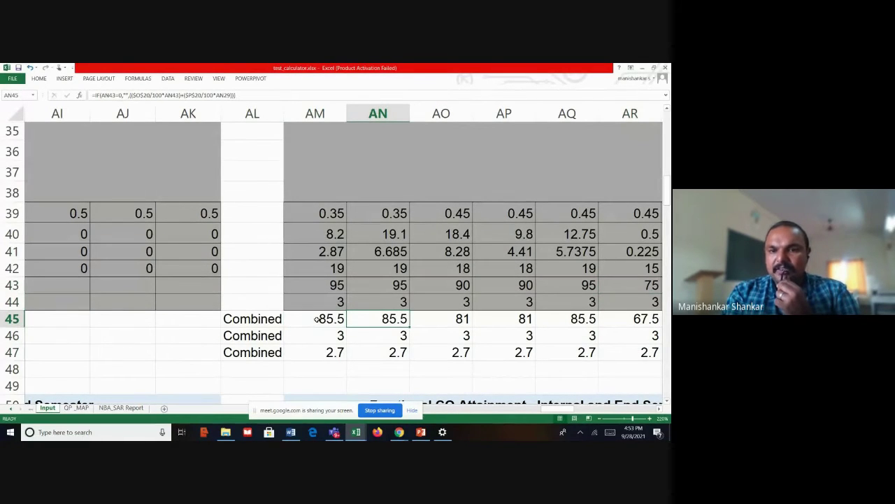
pyautogui.press('Right')
pyautogui.press('Right')
pyautogui.press('Right')
pyautogui.press('Right')
pyautogui.press('Right')
pyautogui.press('Right')
pyautogui.press('Right')
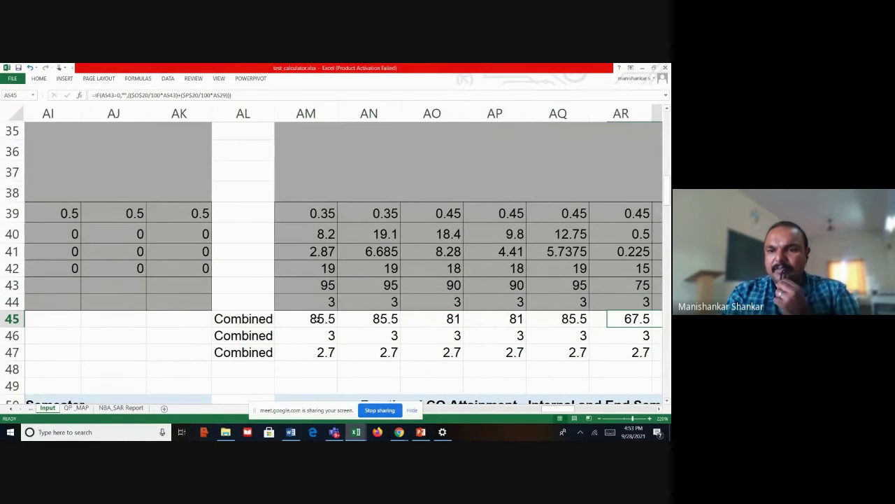
pyautogui.press('Left')
pyautogui.press('Left')
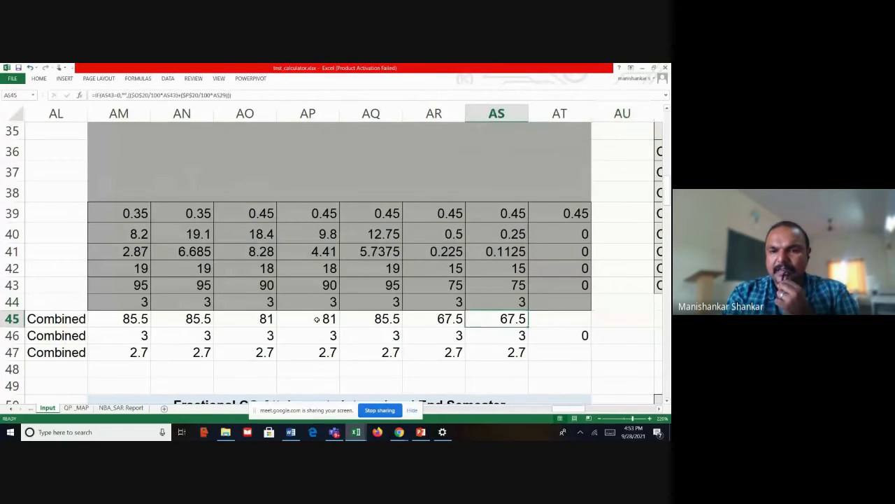
# Step: Examine the CO summary table beside the Combined rows, including the transpose formula in the % CO Attainment column at AW39
pyautogui.press('Down')
pyautogui.press('Down')
pyautogui.press('Right')
pyautogui.press('Right')
pyautogui.press('Right')
pyautogui.press('Right')
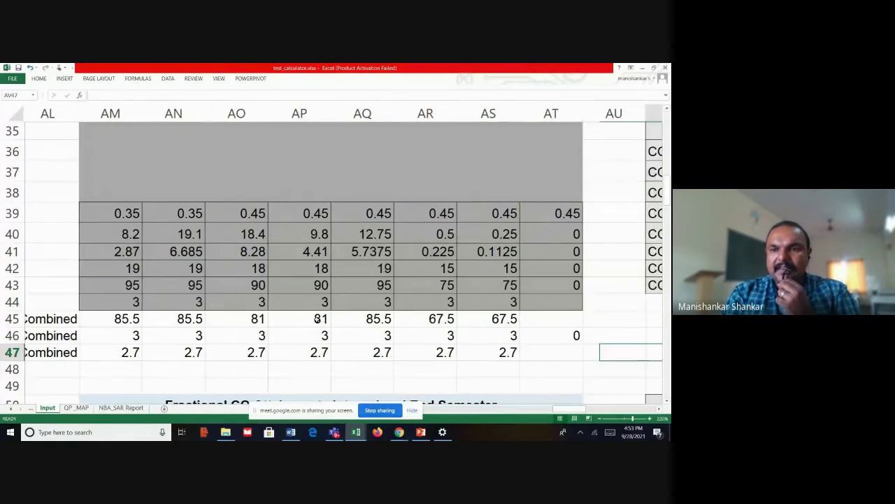
pyautogui.press('Up')
pyautogui.press('Up')
pyautogui.press('Up')
pyautogui.press('Up')
pyautogui.press('Up')
pyautogui.press('Up')
pyautogui.press('Up')
pyautogui.press('Up')
pyautogui.press('Up')
pyautogui.press('Up')
pyautogui.press('Up')
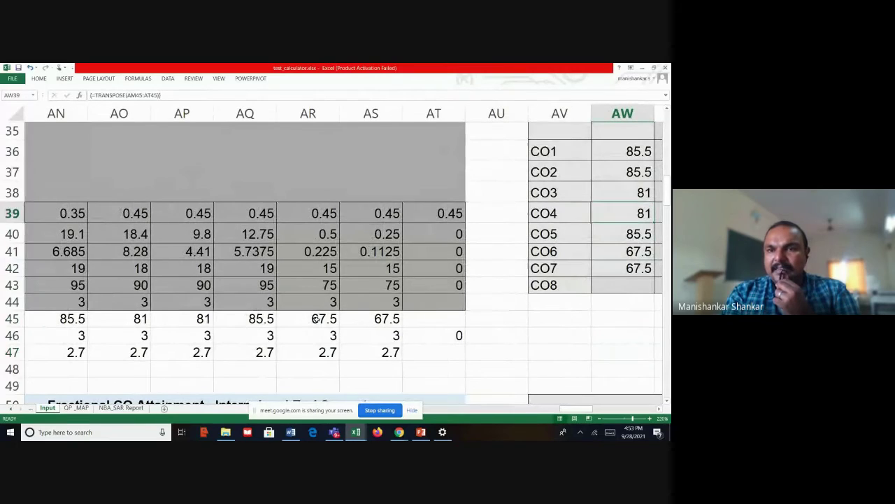
pyautogui.press('Right')
pyautogui.press('Right')
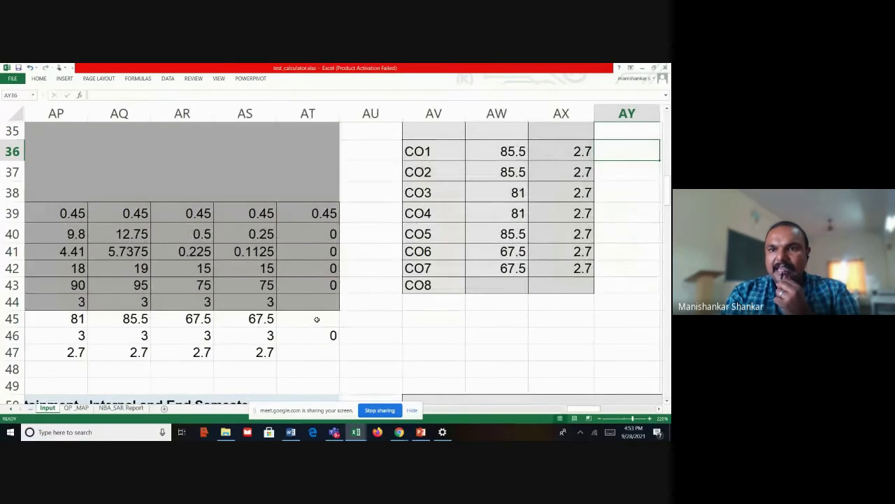
# Step: Review the CO Attainment Level column of the summary table from its heading in AX34 to CO8 in AX43
pyautogui.press('Left')
pyautogui.press('Up')
pyautogui.press('Up')
pyautogui.press('Down')
pyautogui.press('Down')
pyautogui.press('Down')
pyautogui.press('Down')
pyautogui.press('Down')
pyautogui.press('Down')
pyautogui.press('Down')
pyautogui.press('Down')
pyautogui.press('Down')
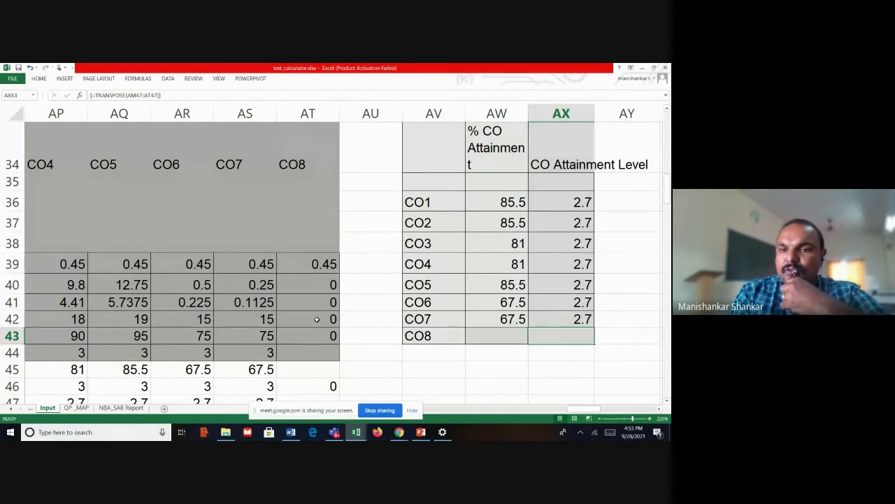
# Step: Return from the CO summary table to the course details block in rows 4 to 8 of the Input sheet
pyautogui.press('Left')
pyautogui.press('Left')
pyautogui.press('Left')
pyautogui.press('Left')
pyautogui.press('Left')
pyautogui.press('Left')
pyautogui.press('Left')
pyautogui.press('Left')
pyautogui.press('Left')
pyautogui.press('Left')
pyautogui.press('Left')
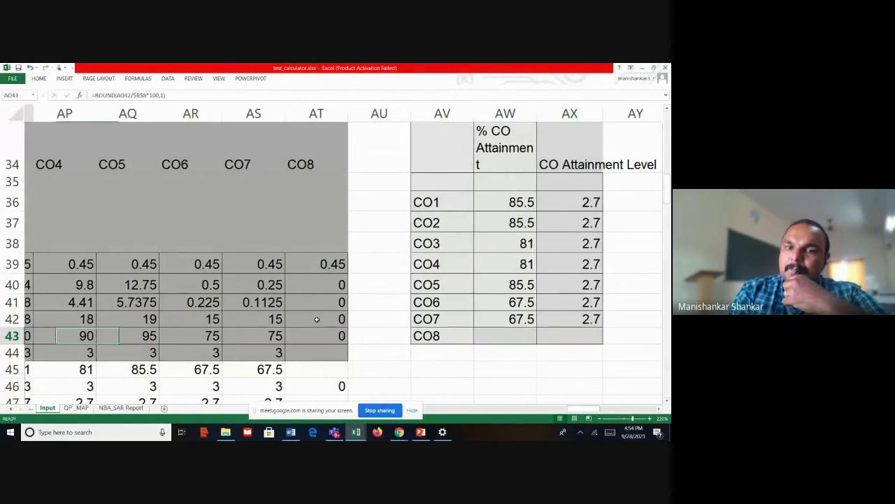
pyautogui.press('Left')
pyautogui.press('Left')
pyautogui.press('Left')
pyautogui.press('Left')
pyautogui.press('Left')
pyautogui.press('Left')
pyautogui.press('Left')
pyautogui.press('Up')
pyautogui.press('Up')
pyautogui.press('Up')
pyautogui.press('Up')
pyautogui.press('Up')
pyautogui.press('Up')
pyautogui.press('Up')
pyautogui.press('Up')
pyautogui.press('Up')
pyautogui.press('Up')
pyautogui.press('Up')
pyautogui.press('Up')
pyautogui.press('Up')
pyautogui.press('Up')
pyautogui.press('Up')
pyautogui.press('Up')
pyautogui.press('Up')
pyautogui.press('Up')
pyautogui.press('Up')
pyautogui.press('Up')
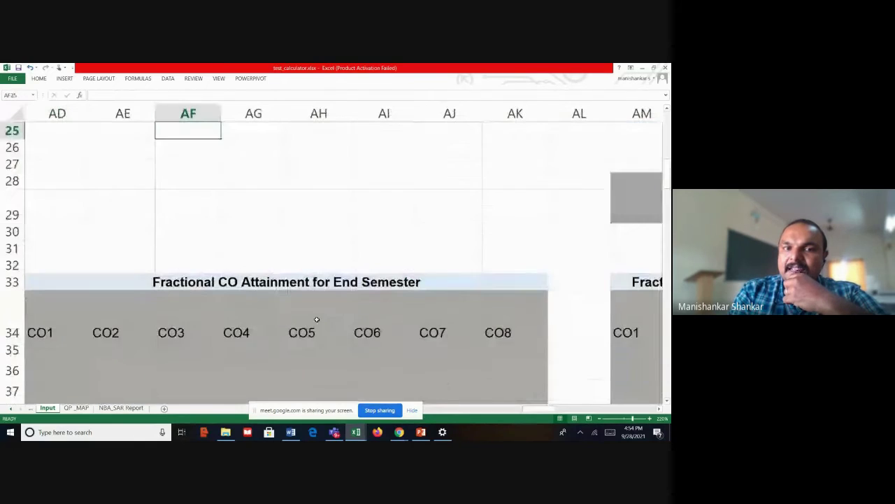
pyautogui.press('Up')
pyautogui.press('Up')
pyautogui.press('Up')
pyautogui.press('Up')
pyautogui.press('Up')
pyautogui.press('Up')
pyautogui.press('Up')
pyautogui.press('Up')
pyautogui.press('Up')
pyautogui.press('Up')
pyautogui.press('Up')
pyautogui.press('Up')
pyautogui.press('Up')
pyautogui.press('Up')
pyautogui.press('Up')
pyautogui.press('Up')
pyautogui.press('Up')
pyautogui.press('Left')
pyautogui.press('Left')
pyautogui.press('Left')
pyautogui.press('Left')
pyautogui.press('Left')
pyautogui.press('Left')
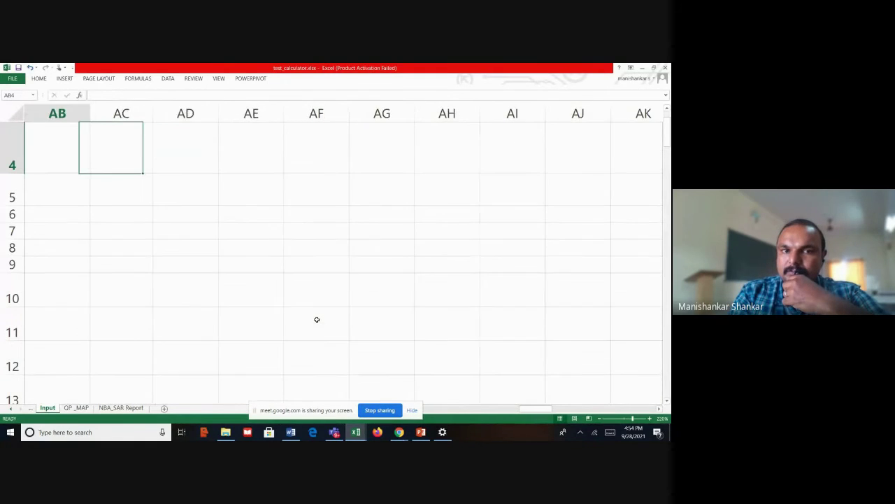
pyautogui.press('Left')
pyautogui.press('Left')
pyautogui.press('Left')
pyautogui.press('Left')
pyautogui.press('Left')
pyautogui.press('Left')
pyautogui.press('Left')
pyautogui.press('Left')
pyautogui.press('Left')
pyautogui.press('Left')
pyautogui.press('Left')
pyautogui.press('Left')
pyautogui.press('Left')
pyautogui.press('Left')
pyautogui.press('Left')
pyautogui.press('Left')
pyautogui.press('Left')
pyautogui.press('Left')
pyautogui.press('Left')
pyautogui.press('Left')
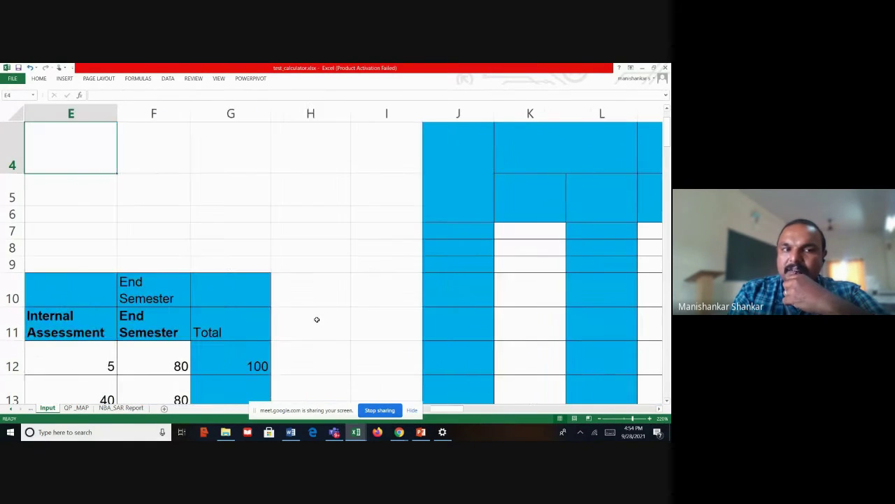
pyautogui.press('Down')
pyautogui.press('Down')
pyautogui.press('Down')
pyautogui.press('Down')
pyautogui.press('Right')
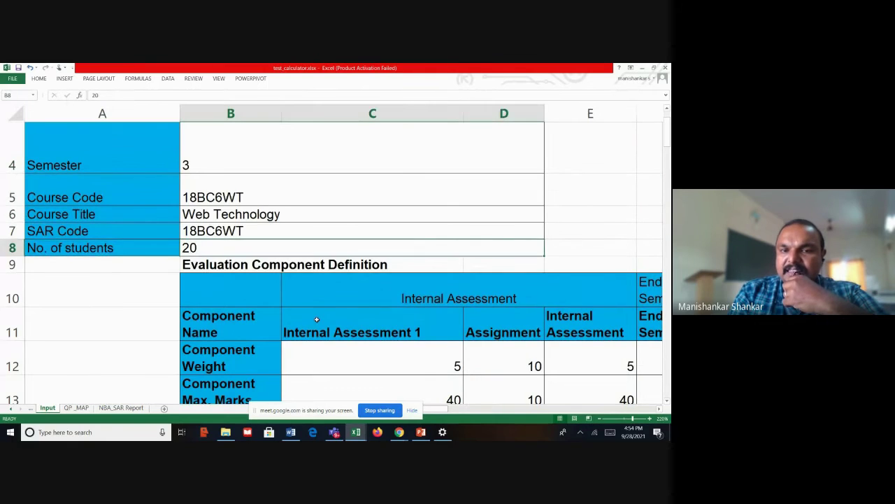
# Step: Look over the Evaluation Component Definition table from the Component Name column across to Total
pyautogui.press('Down')
pyautogui.press('Down')
pyautogui.press('Down')
pyautogui.press('Down')
pyautogui.press('Down')
pyautogui.press('Down')
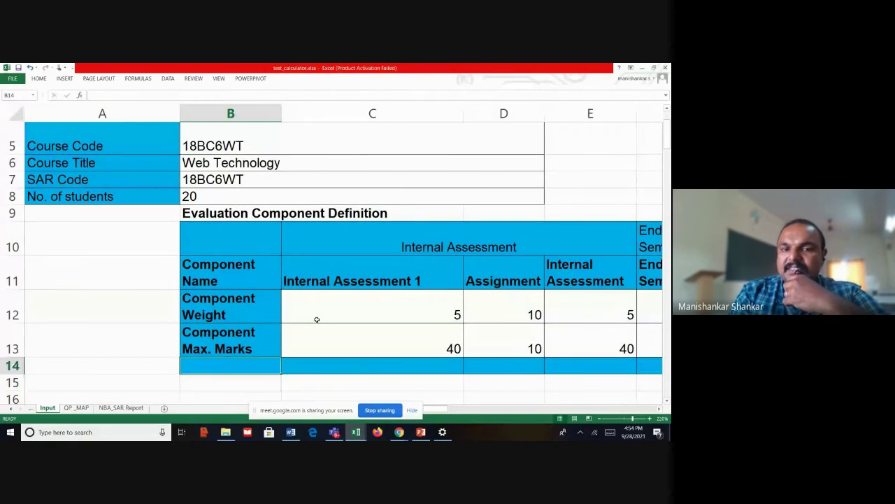
pyautogui.press('Right')
pyautogui.press('Right')
pyautogui.press('Right')
pyautogui.press('Right')
pyautogui.press('Right')
# Step: Review the Component Weight entries in row 12 for Internal Assessment 1, Assignment and the second Internal Assessment
pyautogui.press('Left')
pyautogui.press('Up')
pyautogui.press('Left')
pyautogui.press('Left')
pyautogui.press('Up')
pyautogui.press('Left')
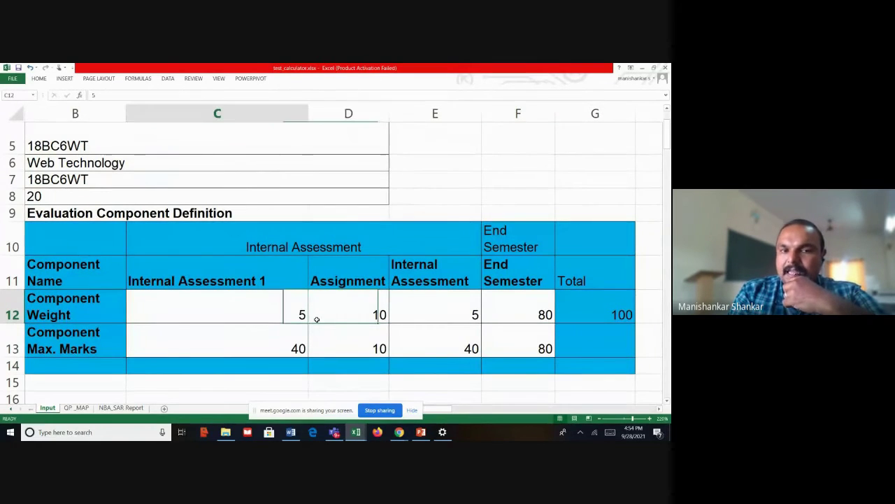
pyautogui.press('Right')
pyautogui.press('Right')
pyautogui.press('Left')
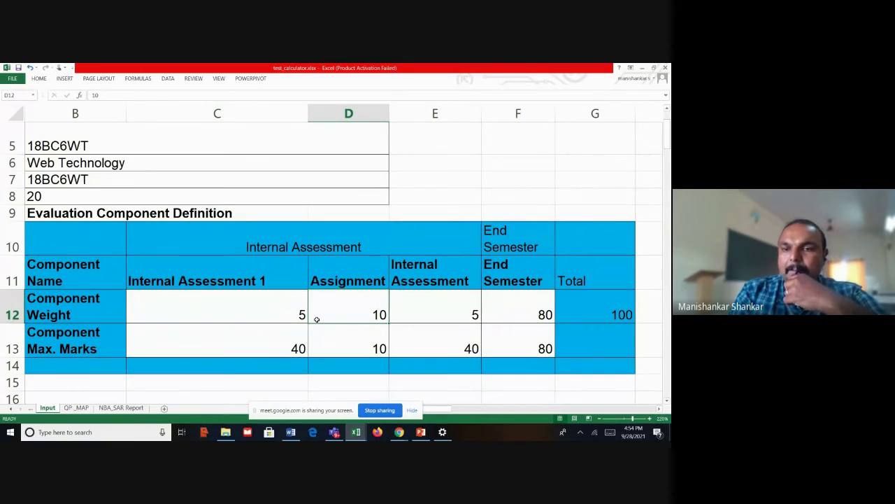
pyautogui.press('Right')
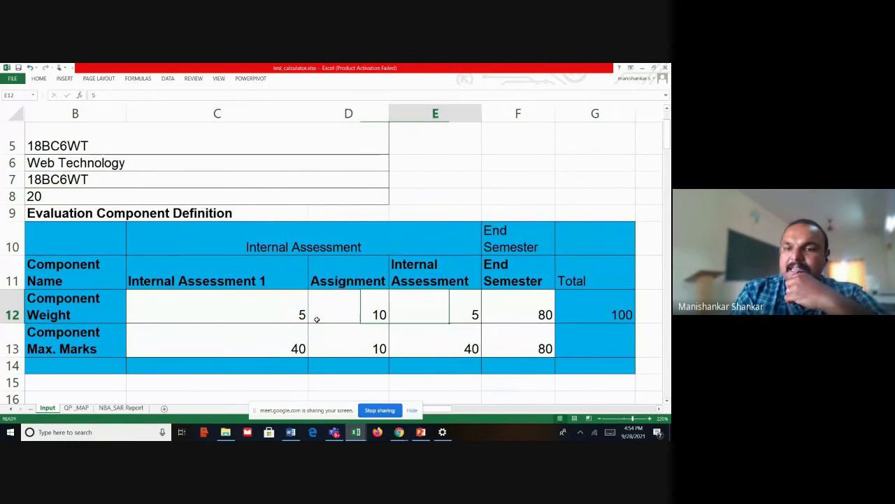
# Step: Go to the Course Outcomes to Evaluation Component Mapping table and look across from its threshold and attainment level columns to the CO statements
pyautogui.press('Right')
pyautogui.press('Right')
pyautogui.press('Right')
pyautogui.press('Right')
pyautogui.press('Right')
pyautogui.press('Right')
pyautogui.press('Right')
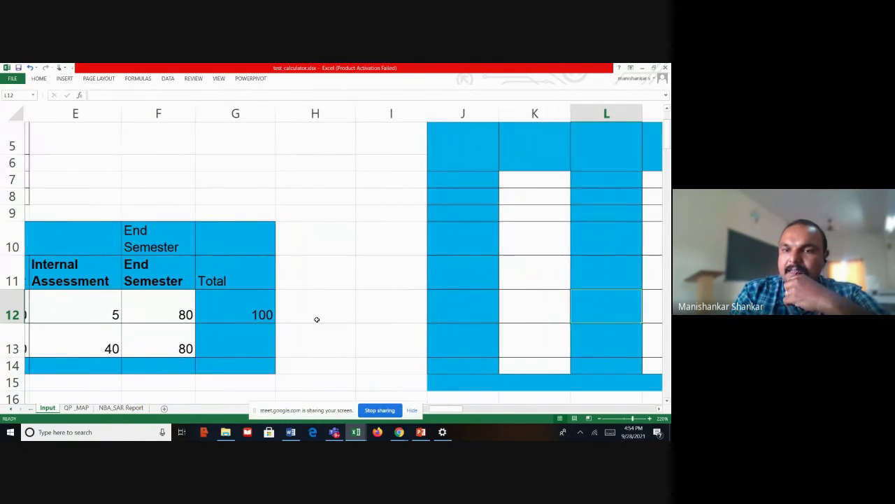
pyautogui.press('Down')
pyautogui.press('Down')
pyautogui.press('Down')
pyautogui.press('Down')
pyautogui.press('Down')
pyautogui.press('Down')
pyautogui.press('Down')
pyautogui.press('Down')
pyautogui.press('Down')
pyautogui.press('Down')
pyautogui.press('Down')
pyautogui.press('Left')
pyautogui.press('Left')
pyautogui.press('Left')
pyautogui.press('Left')
pyautogui.press('Left')
pyautogui.press('Left')
pyautogui.press('Left')
pyautogui.press('Left')
pyautogui.press('Left')
pyautogui.press('Left')
pyautogui.press('Left')
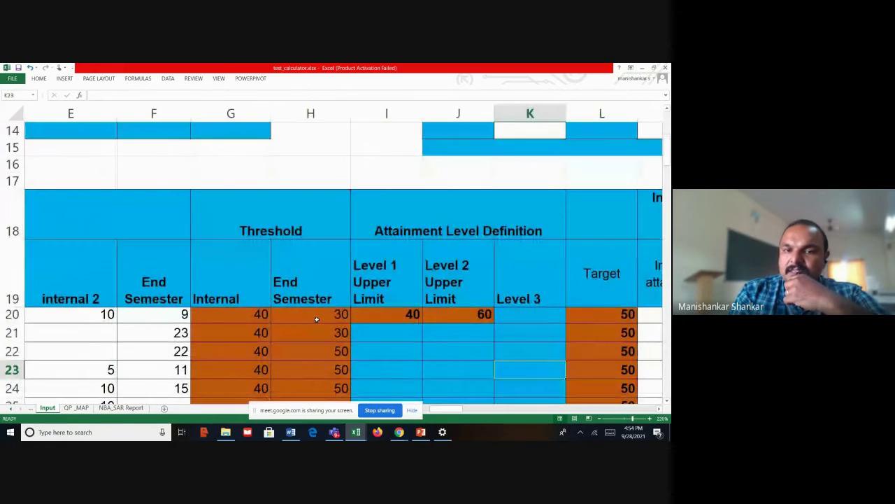
pyautogui.press('Down')
pyautogui.press('Down')
pyautogui.press('Down')
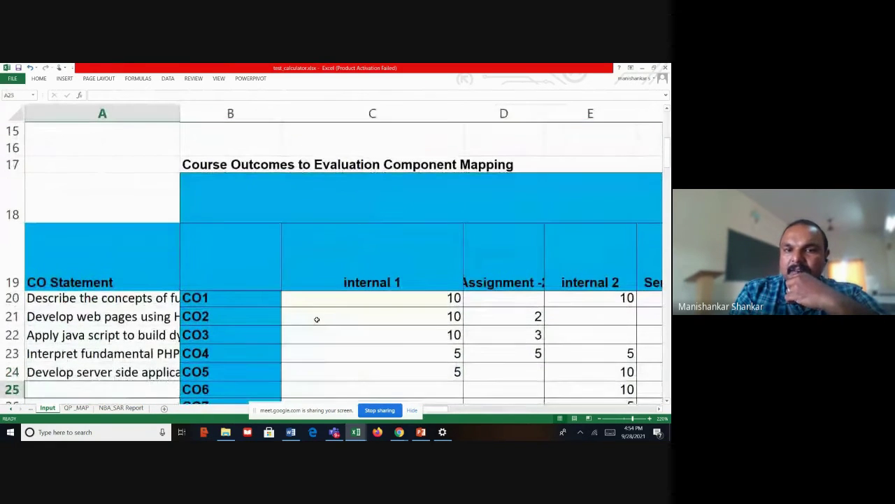
# Step: Examine the marks mapped to CO1 through CO6 in the internal 1 and Assignment columns of the mapping table
pyautogui.press('Up')
pyautogui.press('Up')
pyautogui.press('Up')
pyautogui.press('Up')
pyautogui.press('Up')
pyautogui.press('Up')
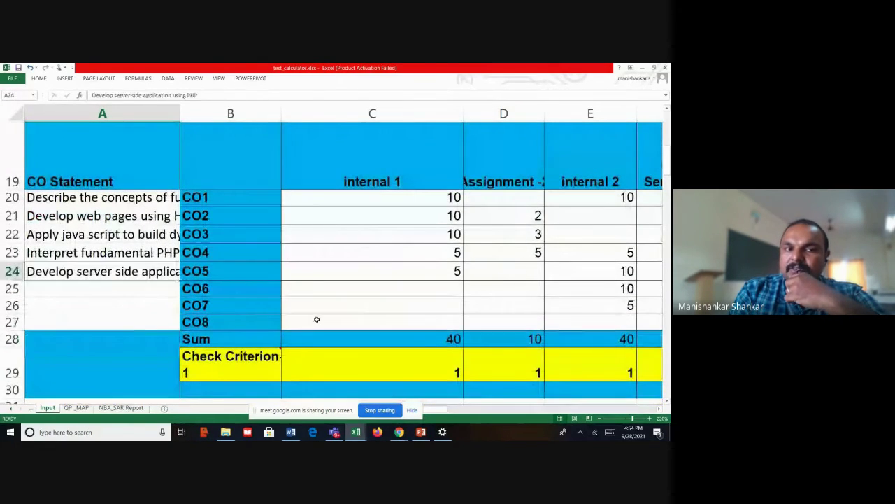
pyautogui.press('Right')
pyautogui.press('Right')
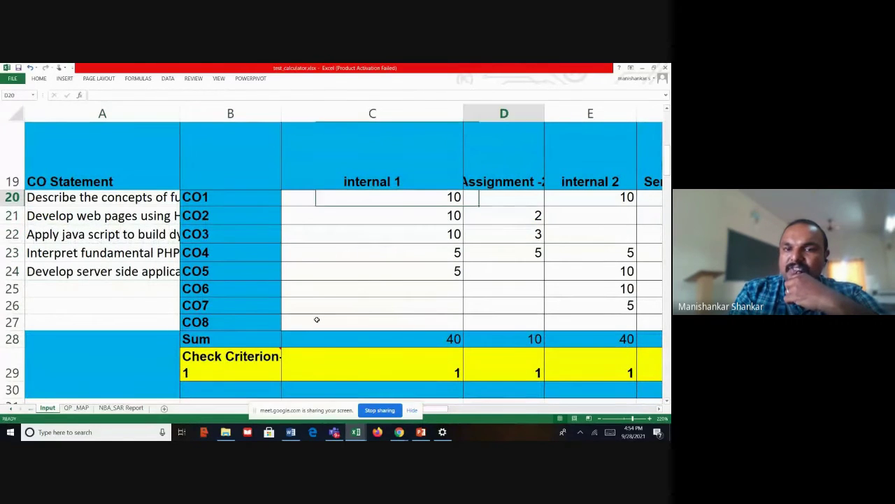
pyautogui.press('Down')
pyautogui.press('Down')
pyautogui.press('Down')
pyautogui.press('Down')
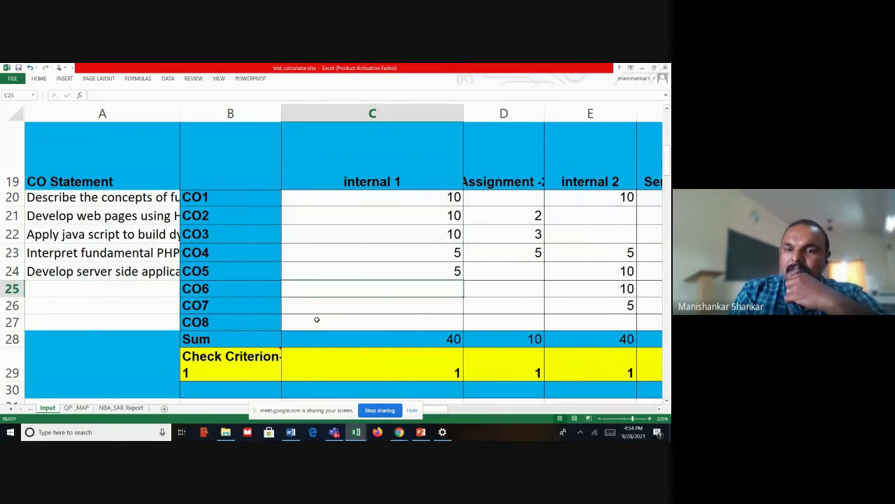
# Step: Compare the marks mapped to CO4 and CO5 across the internal 1, Assignment, internal 2 and End Semester columns
pyautogui.press('Right')
pyautogui.press('Right')
pyautogui.press('Right')
pyautogui.press('Right')
pyautogui.press('Left')
pyautogui.press('Left')
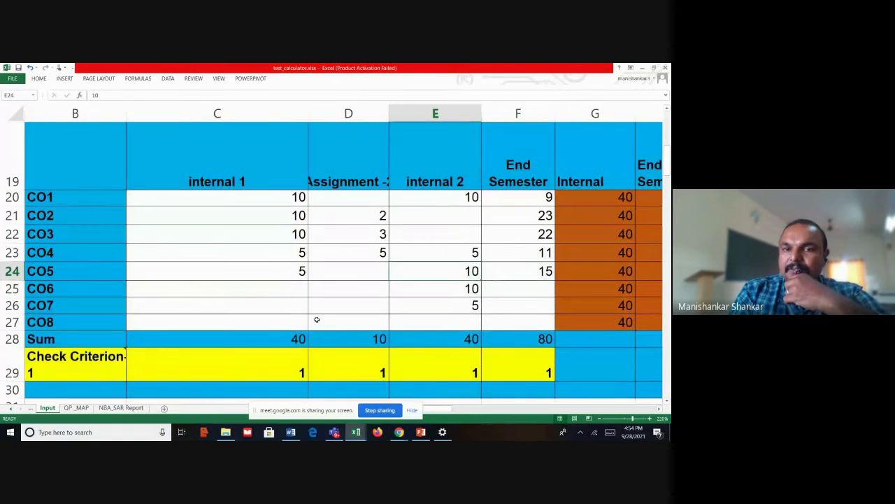
pyautogui.press('Left')
pyautogui.press('Up')
pyautogui.press('Right')
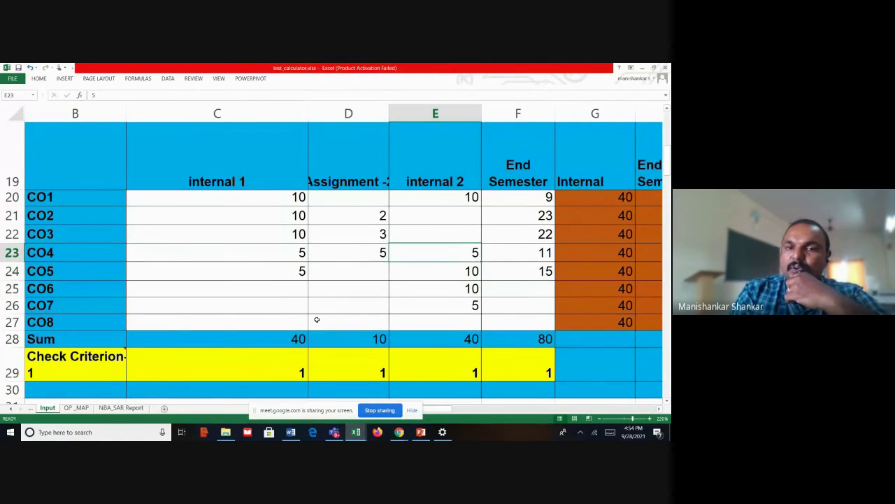
# Step: Check the marks mapped to CO6 and CO7 under internal 2 and in the other evaluation component columns
pyautogui.press('Up')
pyautogui.press('Down')
pyautogui.press('Down')
pyautogui.press('Down')
pyautogui.press('Down')
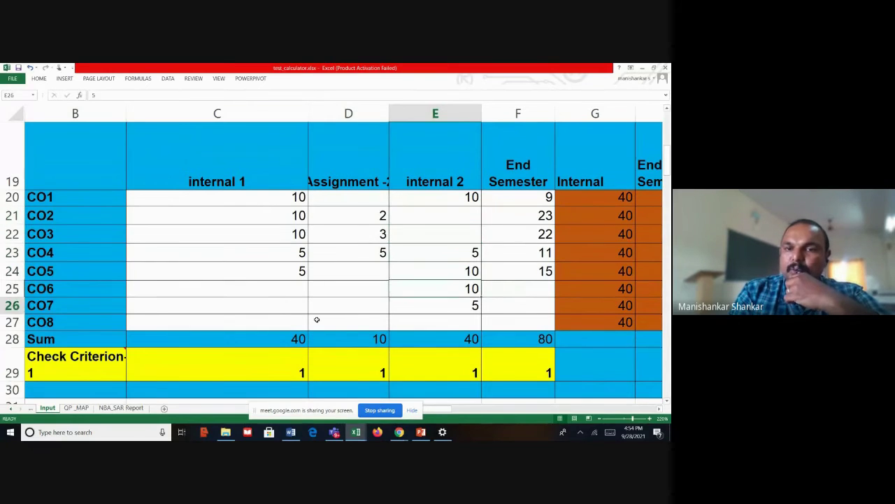
pyautogui.press('Down')
pyautogui.press('Right')
pyautogui.press('Right')
pyautogui.press('Up')
pyautogui.press('Up')
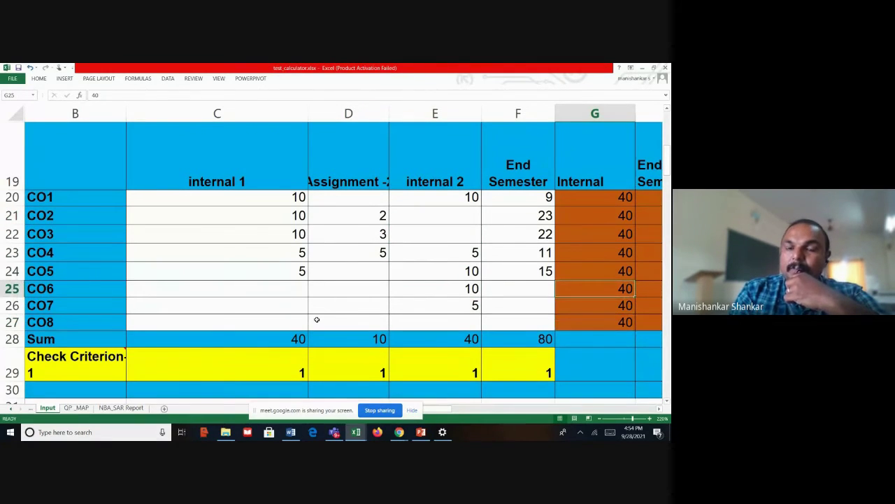
pyautogui.press('Left')
pyautogui.press('Left')
pyautogui.press('Left')
pyautogui.press('Left')
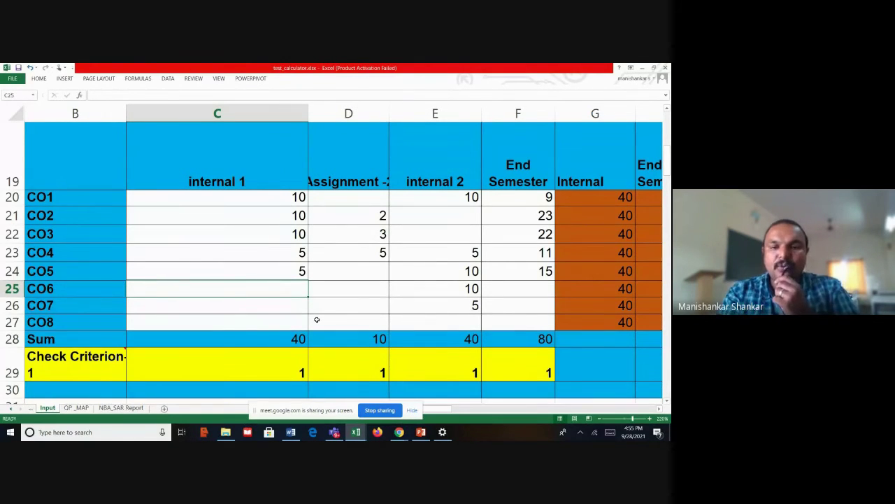
# Step: Set the End Semester threshold for CO1 in H20 to 50
pyautogui.press('Right')
pyautogui.press('Right')
pyautogui.press('Right')
pyautogui.press('Right')
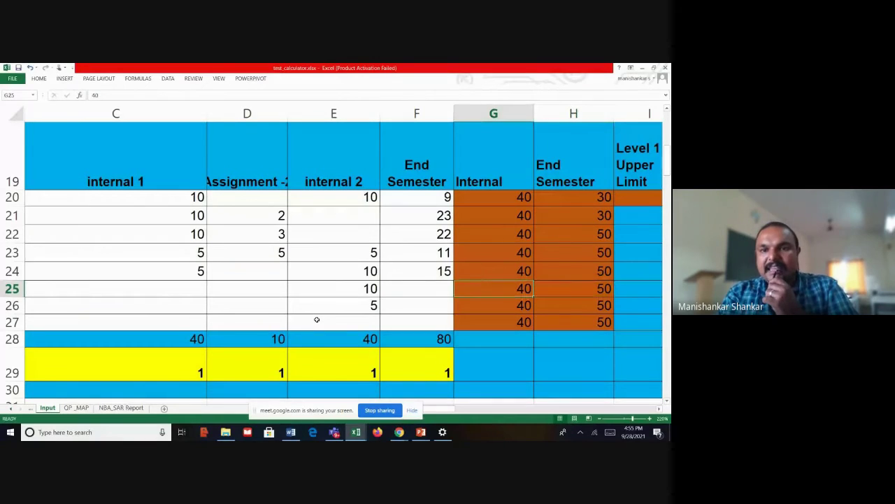
pyautogui.press('Up')
pyautogui.press('Up')
pyautogui.press('Up')
pyautogui.press('Up')
pyautogui.press('Right')
pyautogui.press('Right')
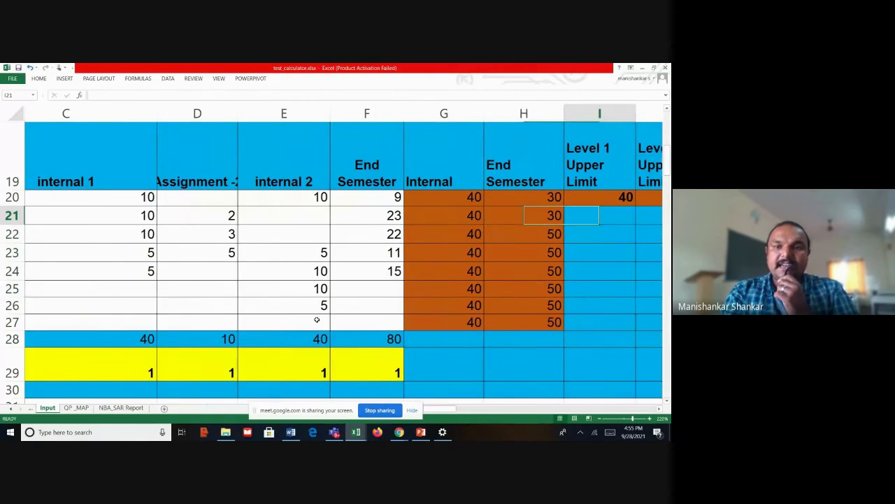
pyautogui.press('Right')
pyautogui.press('Left')
pyautogui.press('Left')
pyautogui.press('Left')
pyautogui.press('Right')
pyautogui.press('Up')
pyautogui.press('Delete')
pyautogui.write('5')
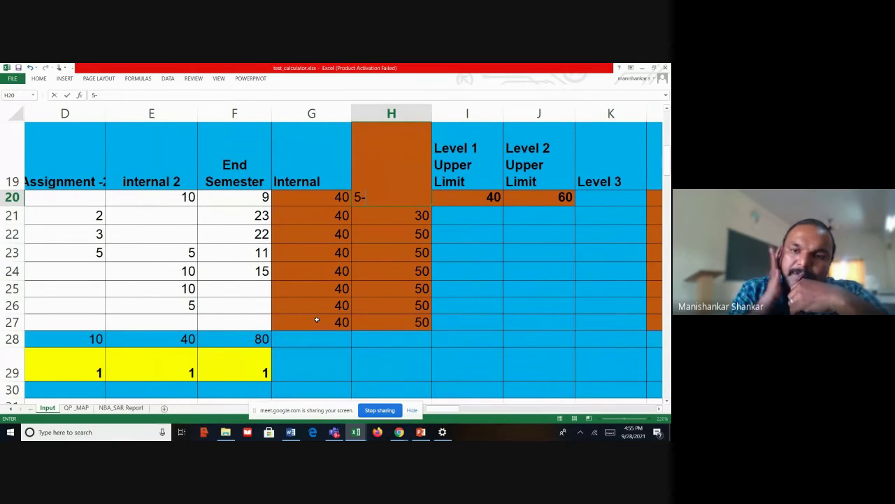
pyautogui.hotkey('ctrl', 'Return')
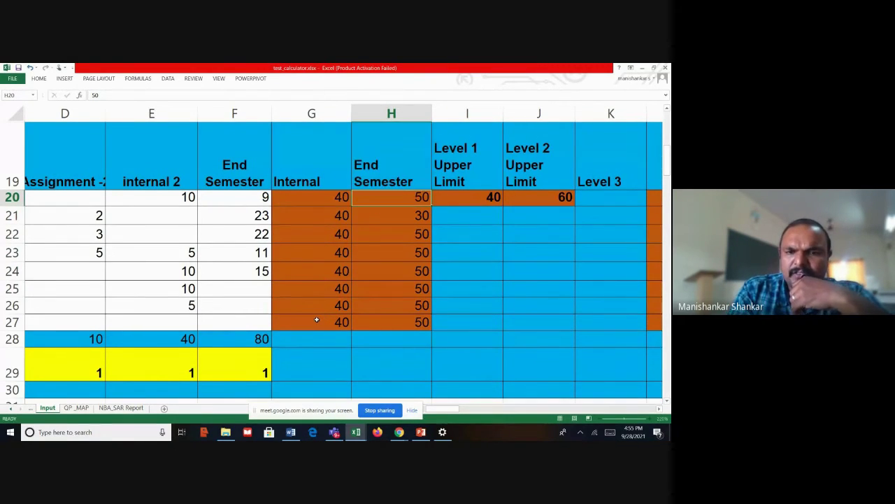
# Step: Set the End Semester threshold for CO2 in H21 to 50
pyautogui.press('Down')
pyautogui.press('Down')
pyautogui.press('Up')
pyautogui.press('Delete')
pyautogui.write('5')
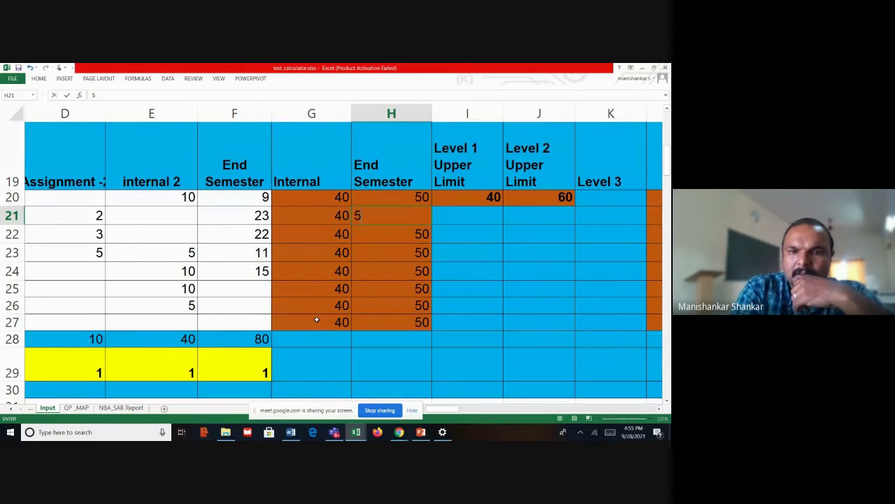
pyautogui.press('Return')
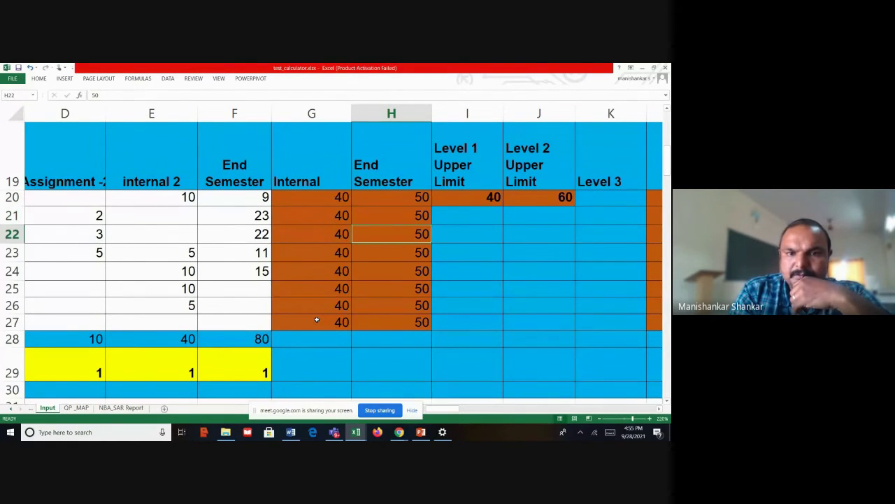
# Step: Set the Internal thresholds for CO1 and CO2 in G20 and G21 to 60
pyautogui.press('Down')
pyautogui.press('Down')
pyautogui.press('Down')
pyautogui.press('Up')
pyautogui.press('Left')
pyautogui.press('Up')
pyautogui.press('Up')
pyautogui.press('Up')
pyautogui.press('Up')
pyautogui.write('60')
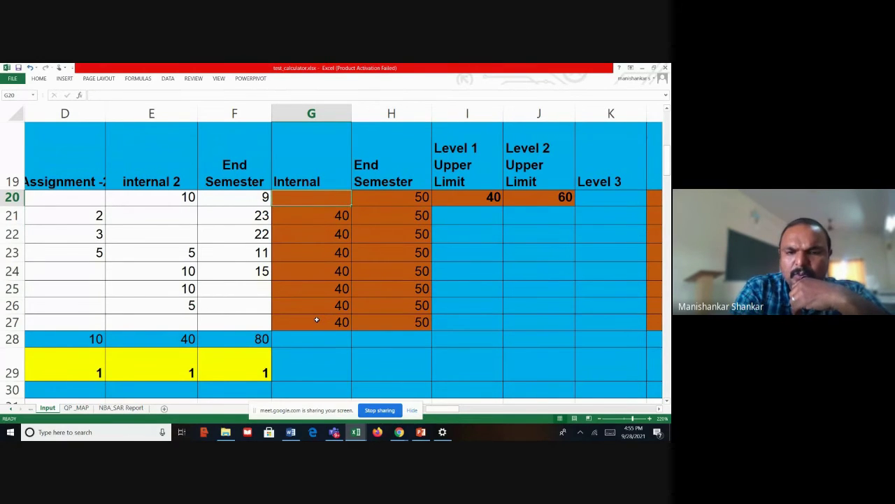
pyautogui.press('Return')
pyautogui.write('6')
pyautogui.press('Return')
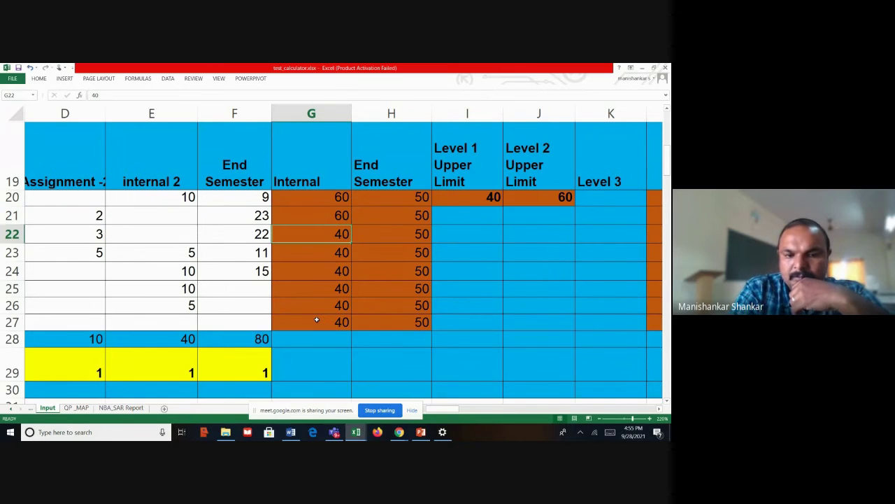
# Step: Set the Internal thresholds for CO3, CO4 and CO5 in G22 to G24 to 60
pyautogui.write('6')
pyautogui.press('Return')
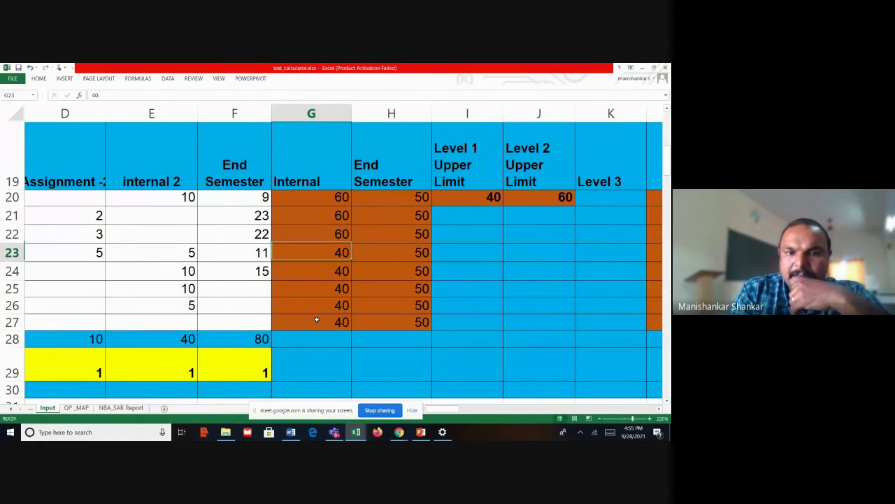
pyautogui.write('6')
pyautogui.press('Return')
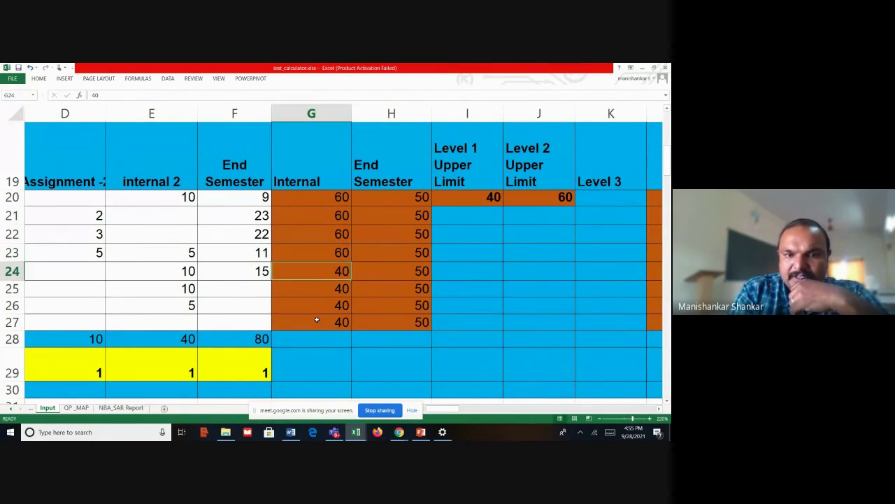
pyautogui.write('69')
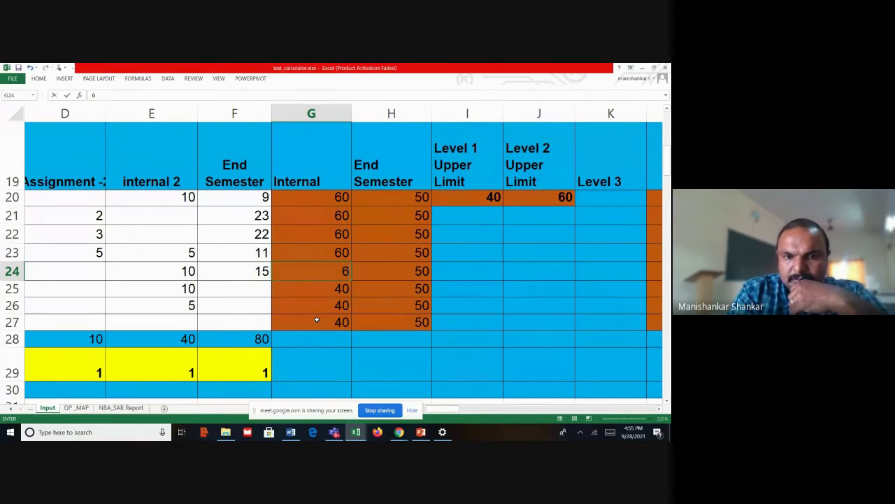
pyautogui.press('Return')
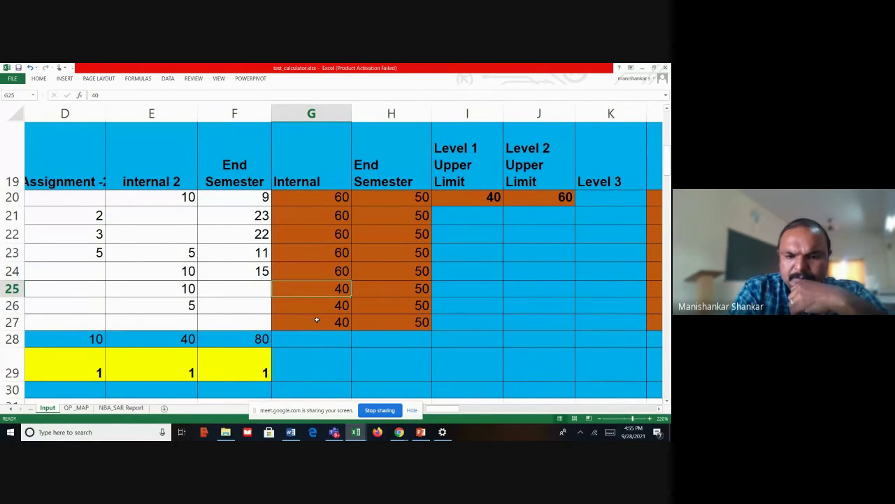
# Step: Set the Internal thresholds for CO6, CO7 and CO8 in G25 to G27 to 60
pyautogui.write('69')
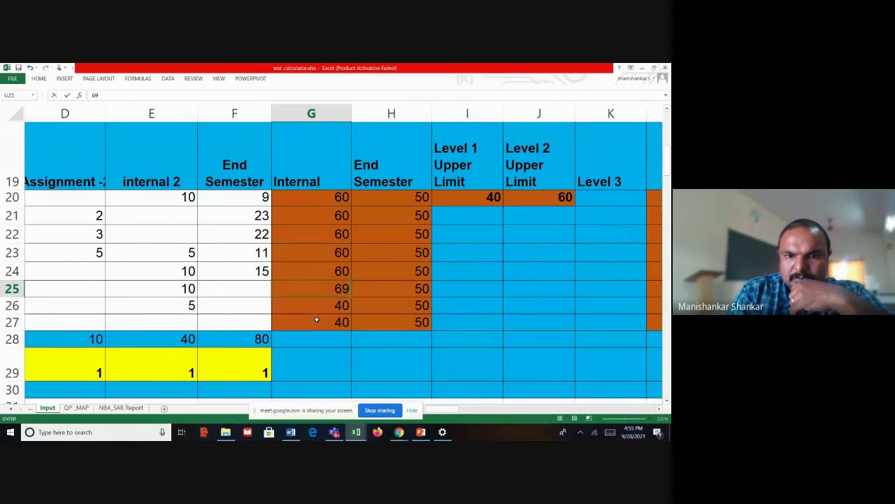
pyautogui.press('Return')
pyautogui.write('6')
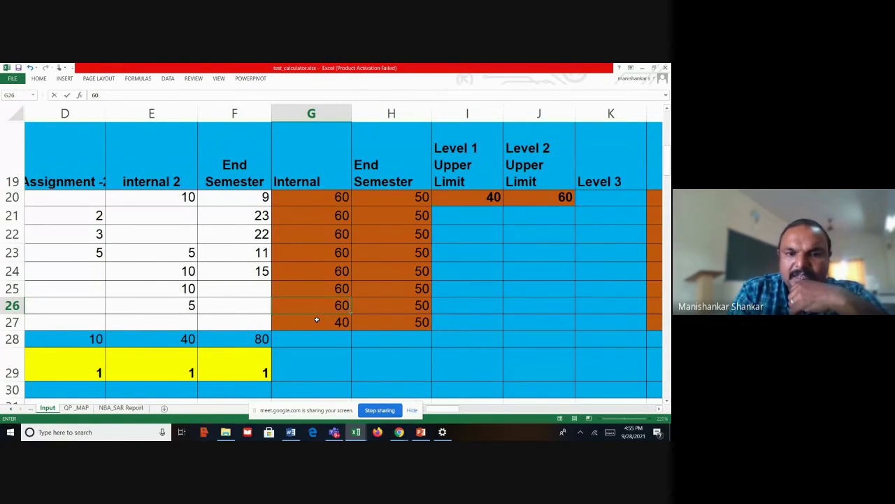
pyautogui.press('Return')
pyautogui.write('6')
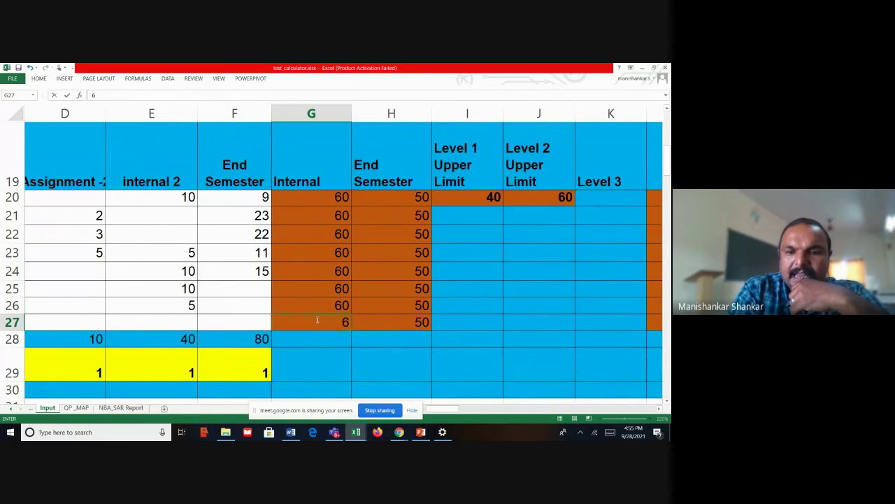
pyautogui.press('Right')
# Step: Look past the attainment level limit and Target columns and go down to the CO-PO Mapping table
pyautogui.press('Right')
pyautogui.press('Right')
pyautogui.press('Right')
pyautogui.press('Right')
pyautogui.press('Right')
pyautogui.press('Right')
pyautogui.press('Right')
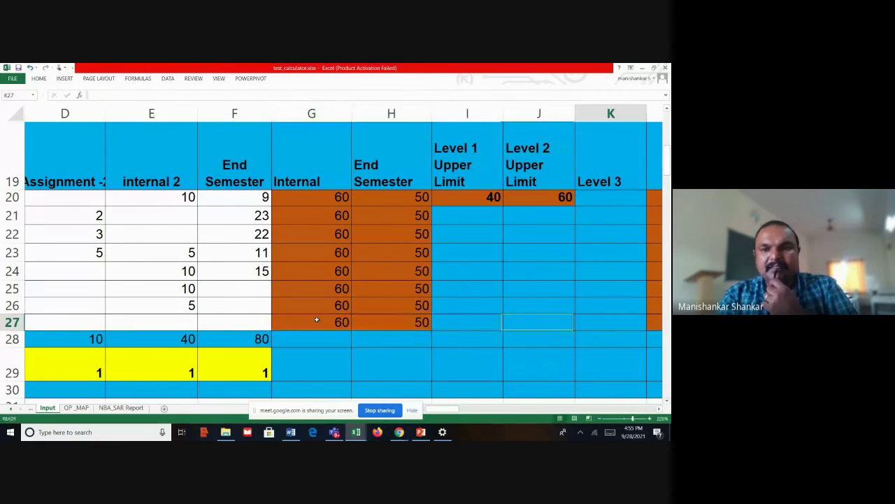
pyautogui.press('Left')
pyautogui.press('Left')
pyautogui.press('Left')
pyautogui.press('Left')
pyautogui.press('Down')
pyautogui.press('Down')
pyautogui.press('Down')
pyautogui.press('Down')
pyautogui.press('Down')
pyautogui.press('Down')
pyautogui.press('Down')
pyautogui.press('Down')
pyautogui.press('Down')
pyautogui.press('Down')
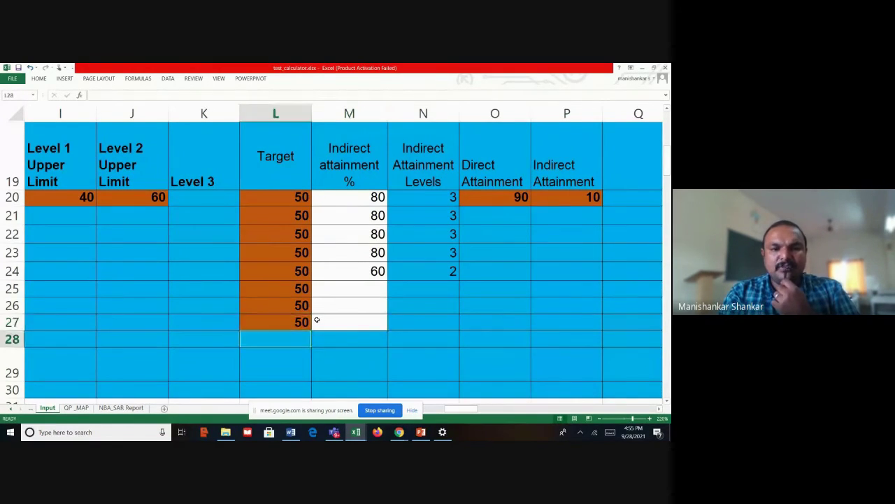
pyautogui.press('Down')
pyautogui.press('Down')
pyautogui.press('Down')
pyautogui.press('Down')
pyautogui.press('Down')
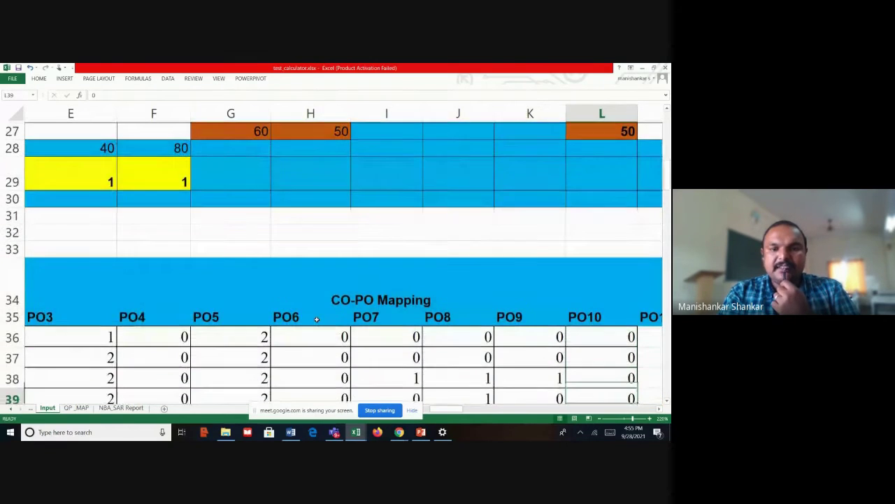
# Step: Go across from the CO-PO Mapping to the Fractional CO Attainment for Internal Assessment table
pyautogui.press('Right')
pyautogui.press('Right')
pyautogui.press('Right')
pyautogui.press('Right')
pyautogui.press('Right')
pyautogui.press('Right')
pyautogui.press('Right')
pyautogui.press('Right')
pyautogui.press('Right')
pyautogui.press('Right')
pyautogui.press('Right')
pyautogui.press('Right')
pyautogui.press('Down')
pyautogui.press('Down')
pyautogui.press('Down')
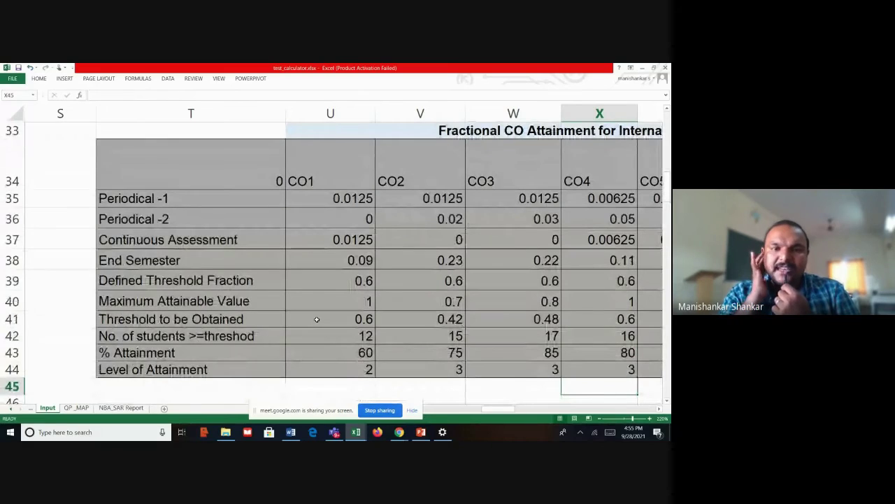
# Step: Inspect CO1's Threshold to be Obtained, number of students at or above threshold, and % Attainment in the internal assessment table
pyautogui.click(369, 353)
pyautogui.click(369, 320)
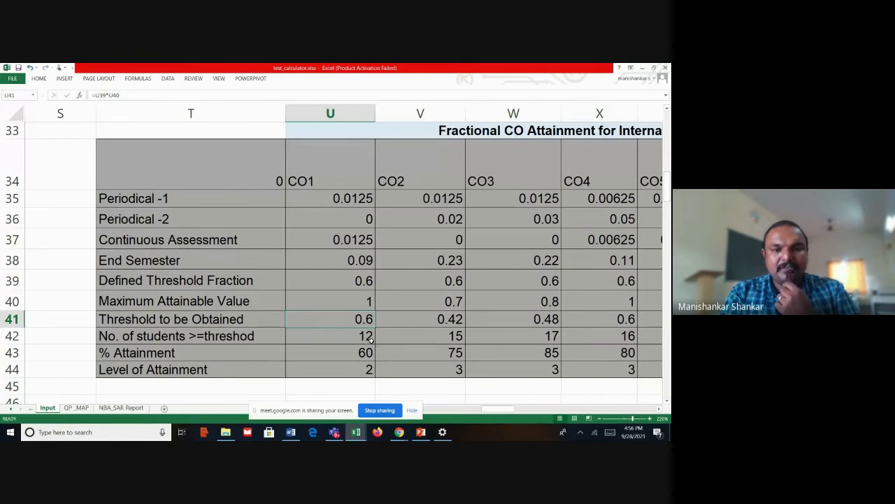
pyautogui.click(371, 338)
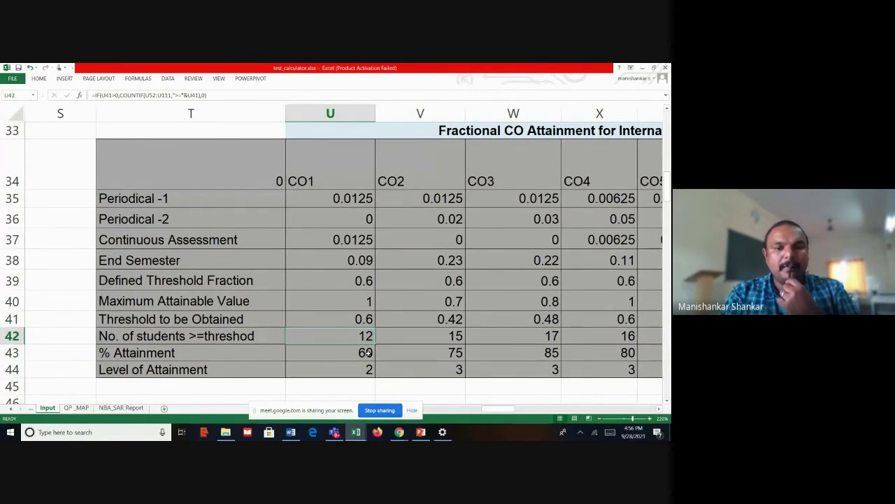
pyautogui.click(369, 354)
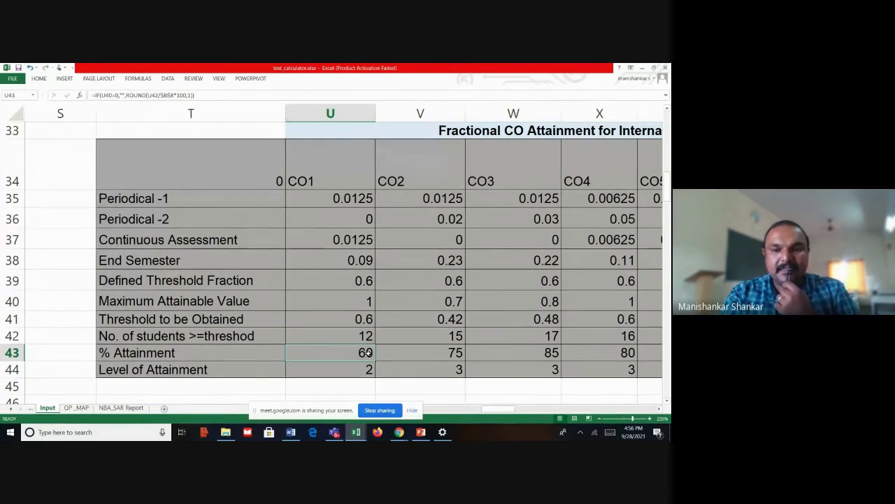
# Step: Compare the % Attainment values in row 43 for CO1 through CO7 in the internal assessment table
pyautogui.press('Right')
pyautogui.press('Right')
pyautogui.press('Right')
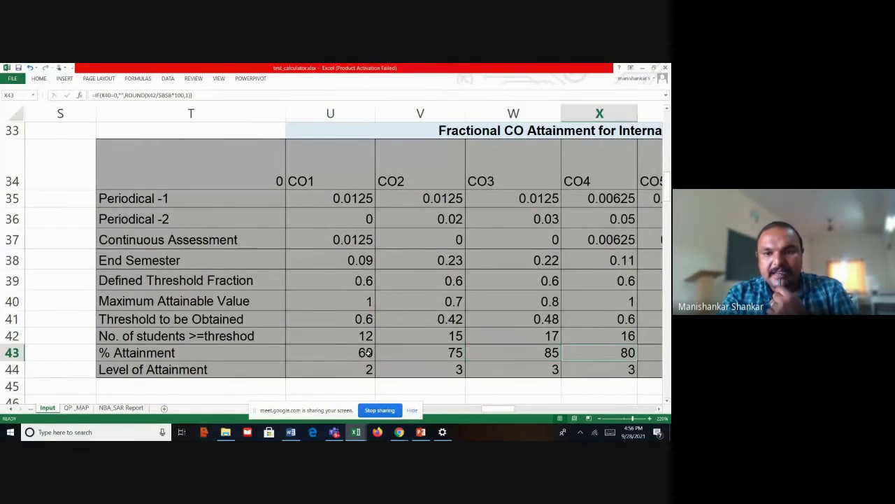
pyautogui.press('Right')
pyautogui.press('Right')
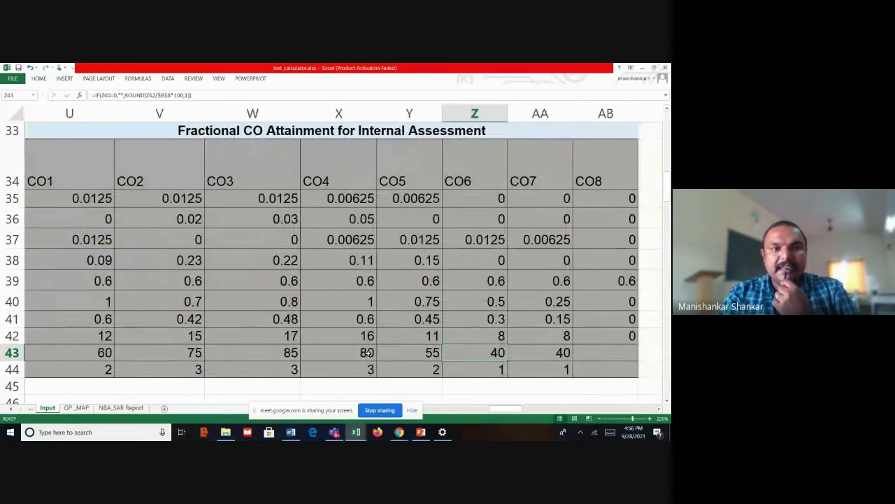
pyautogui.press('Left')
pyautogui.press('Left')
pyautogui.press('Left')
pyautogui.press('Left')
pyautogui.press('Left')
pyautogui.press('Left')
pyautogui.press('Left')
pyautogui.press('Left')
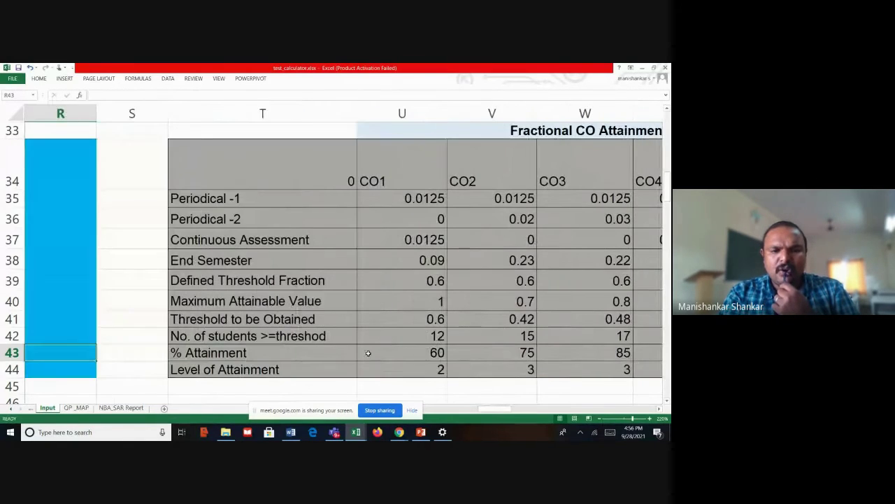
pyautogui.press('Right')
pyautogui.press('Right')
pyautogui.press('Right')
pyautogui.press('Right')
pyautogui.press('Right')
pyautogui.press('Right')
pyautogui.press('Right')
pyautogui.press('Right')
pyautogui.press('Right')
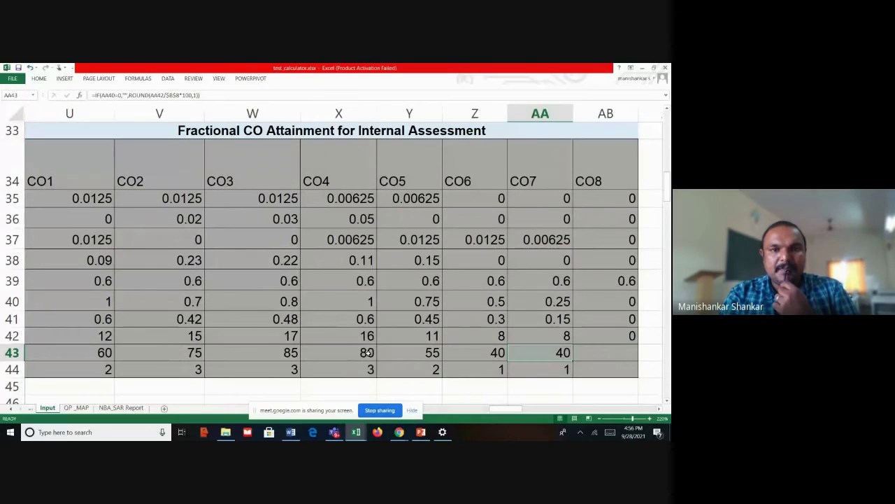
# Step: Go to the Fractional CO Attainment for End Semester table and look across its % Attainment row to CO6
pyautogui.press('Right')
pyautogui.press('Right')
pyautogui.press('Right')
pyautogui.press('Right')
pyautogui.press('Right')
pyautogui.press('Right')
pyautogui.press('Right')
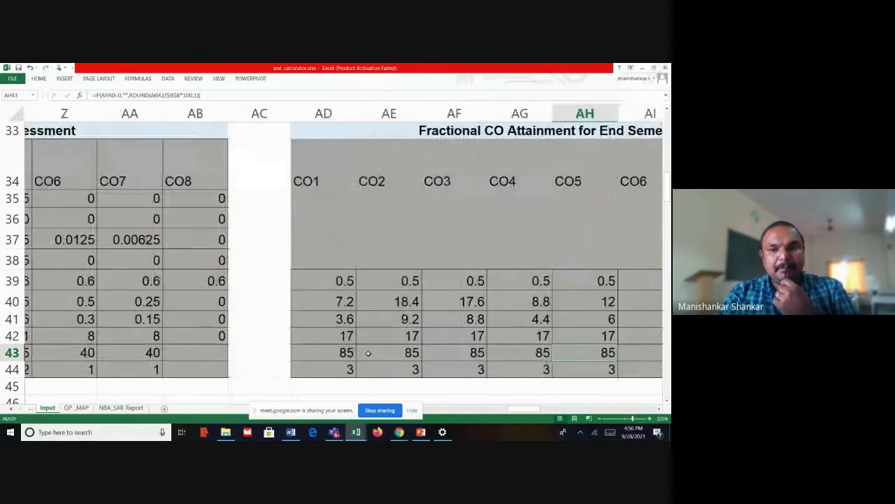
pyautogui.press('Right')
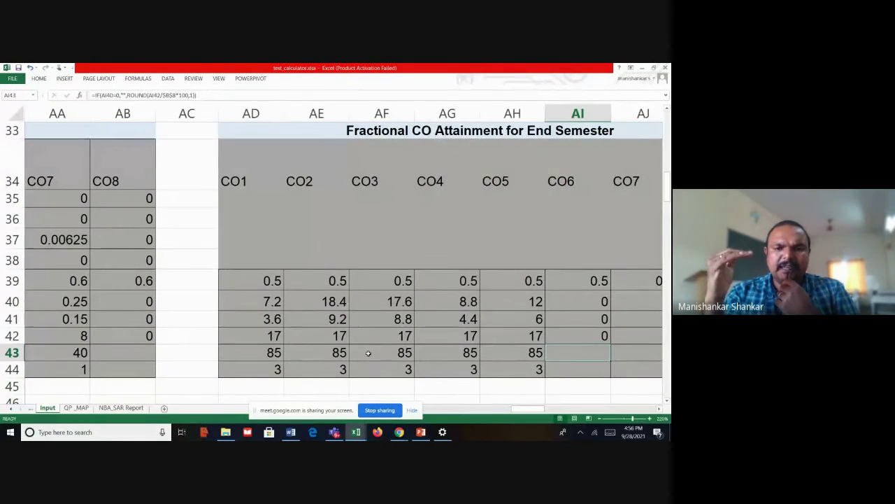
# Step: Review the level of attainment for CO4 and CO5 and the % Attainment back to CO1 in the End Semester table
pyautogui.press('Down')
pyautogui.press('Left')
pyautogui.press('Left')
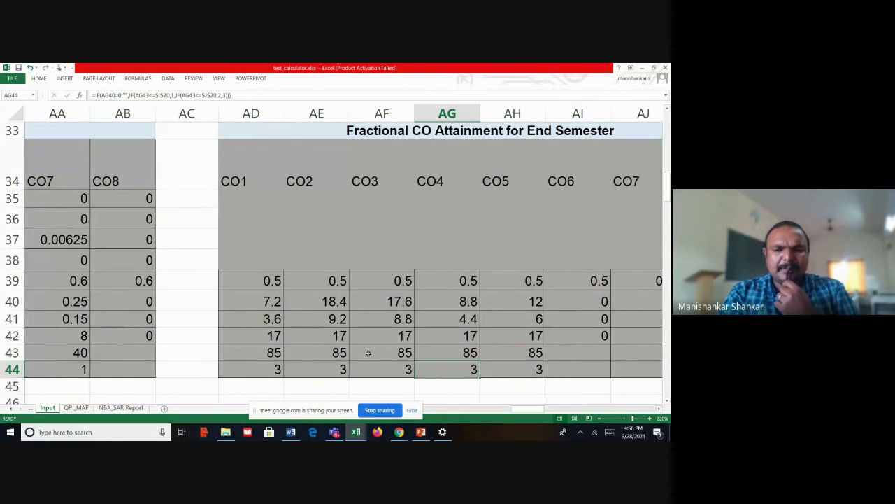
pyautogui.press('Up')
pyautogui.press('Left')
pyautogui.press('Left')
pyautogui.press('Left')
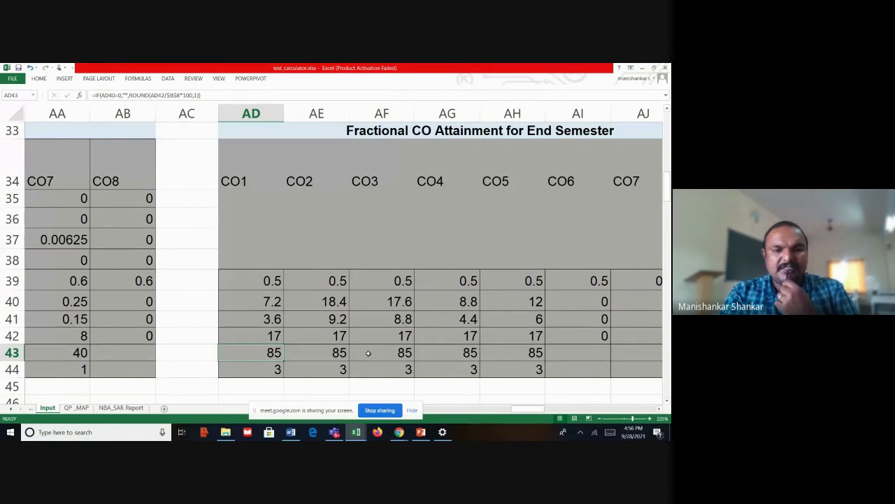
# Step: Go to the combined internal and end semester attainment table and look across its Combined rows from CO1 to CO8
pyautogui.press('Left')
pyautogui.press('Right')
pyautogui.press('Right')
pyautogui.press('Right')
pyautogui.press('Right')
pyautogui.press('Right')
pyautogui.press('Right')
pyautogui.press('Right')
pyautogui.press('Right')
pyautogui.press('Right')
pyautogui.press('Right')
pyautogui.press('Right')
pyautogui.press('Right')
pyautogui.press('Right')
pyautogui.press('Down')
pyautogui.press('Down')
pyautogui.press('Down')
pyautogui.press('Down')
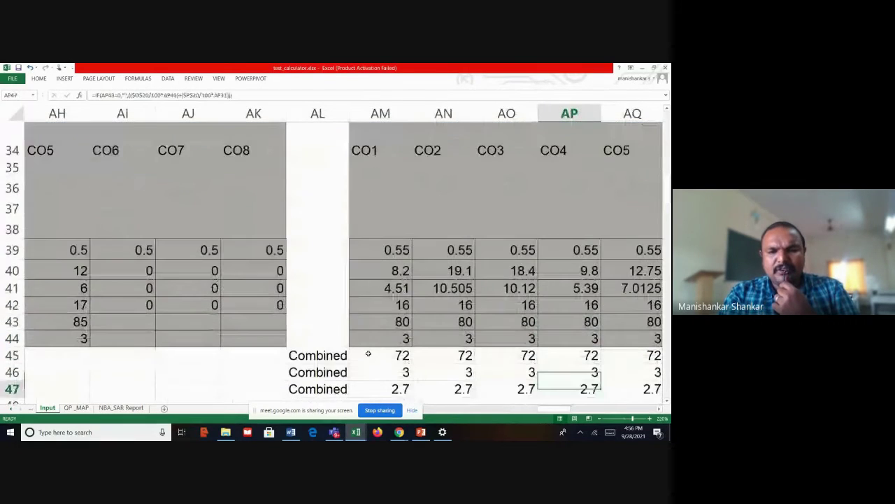
pyautogui.press('Up')
pyautogui.press('Right')
pyautogui.press('Right')
pyautogui.press('Right')
pyautogui.press('Right')
pyautogui.press('Right')
pyautogui.press('Right')
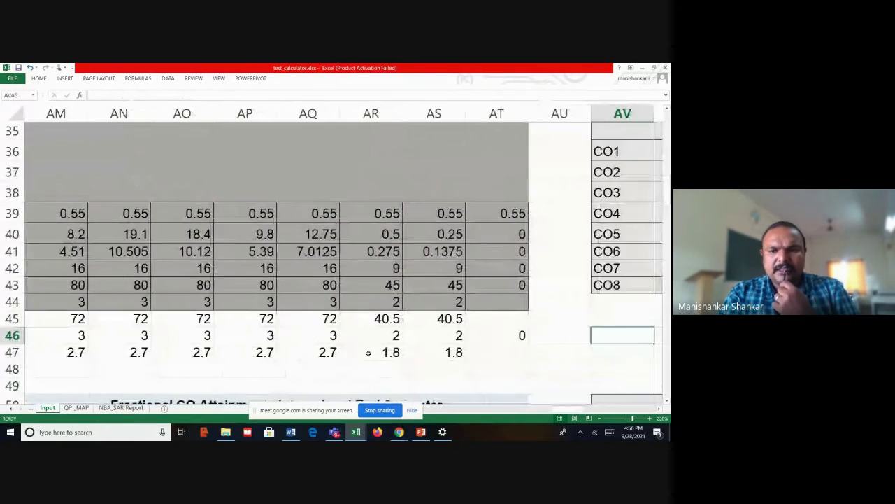
# Step: Inspect the CO Attainment Level values from CO6 up to CO1 in the CO attainment summary table
pyautogui.press('Right')
pyautogui.press('Right')
pyautogui.press('Right')
pyautogui.press('Up')
pyautogui.press('Up')
pyautogui.press('Up')
pyautogui.press('Up')
pyautogui.press('Up')
pyautogui.press('Left')
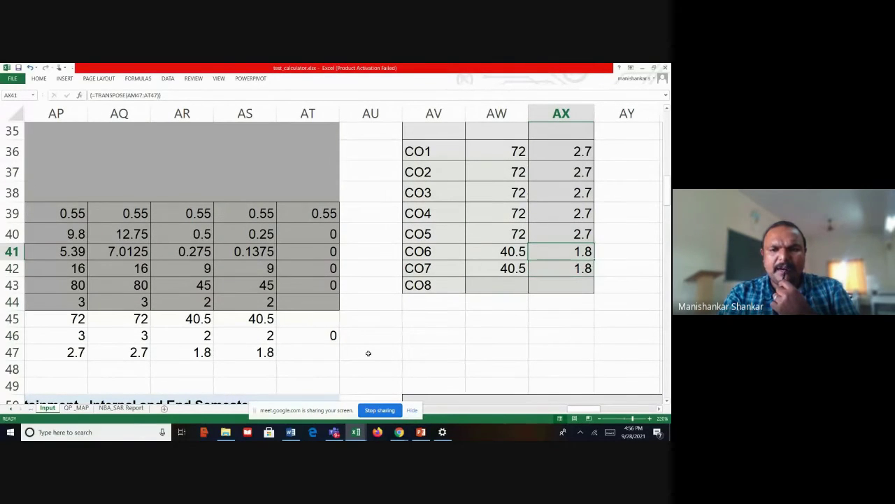
pyautogui.press('Up')
pyautogui.press('Up')
pyautogui.press('Up')
pyautogui.press('Up')
pyautogui.press('Up')
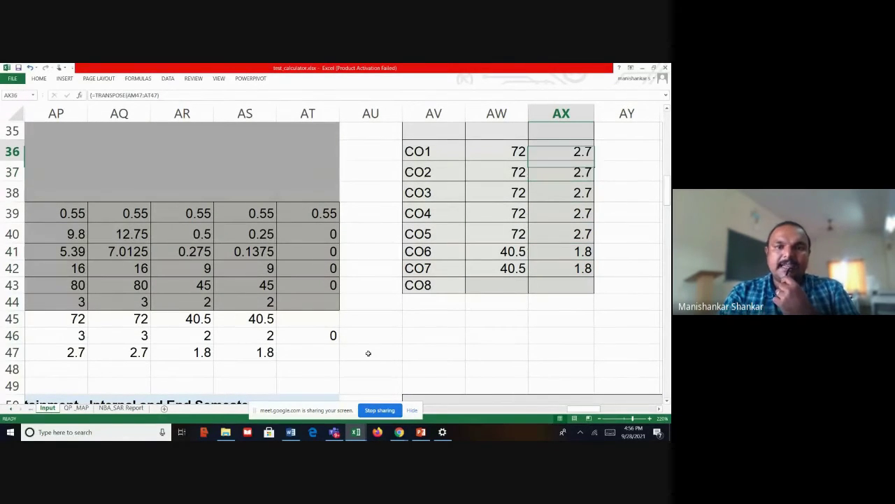
# Step: Review the % CO Attainment heading and the CO Attainment Level column down to CO2 in the summary table
pyautogui.press('Left')
pyautogui.press('Up')
pyautogui.press('Up')
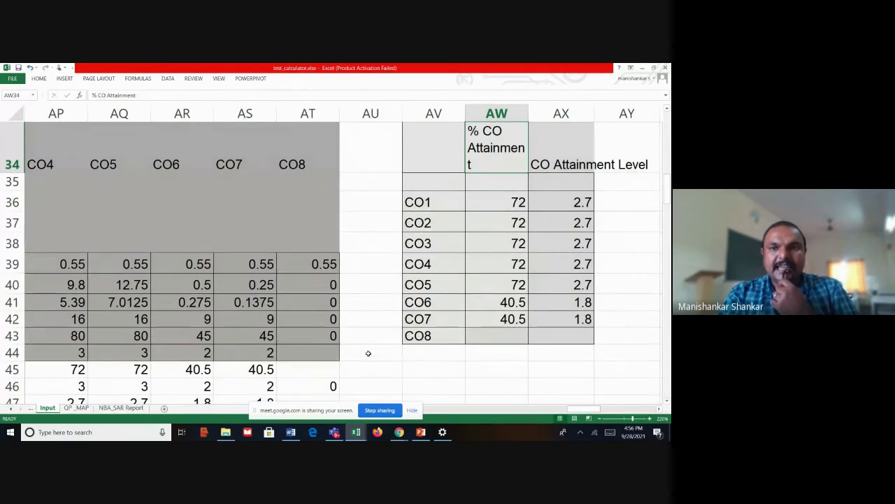
pyautogui.press('Right')
pyautogui.press('Down')
pyautogui.press('Down')
pyautogui.press('Down')
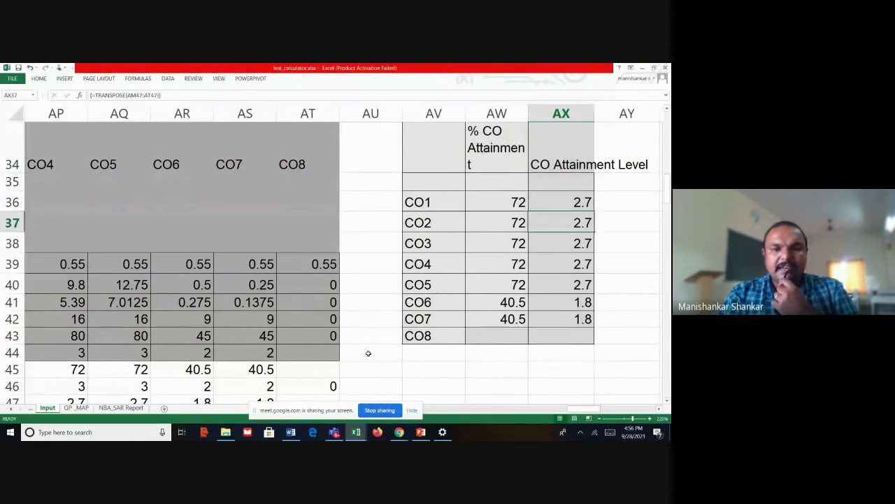
pyautogui.press('Left')
pyautogui.press('Left')
pyautogui.press('Left')
pyautogui.press('Left')
pyautogui.press('Left')
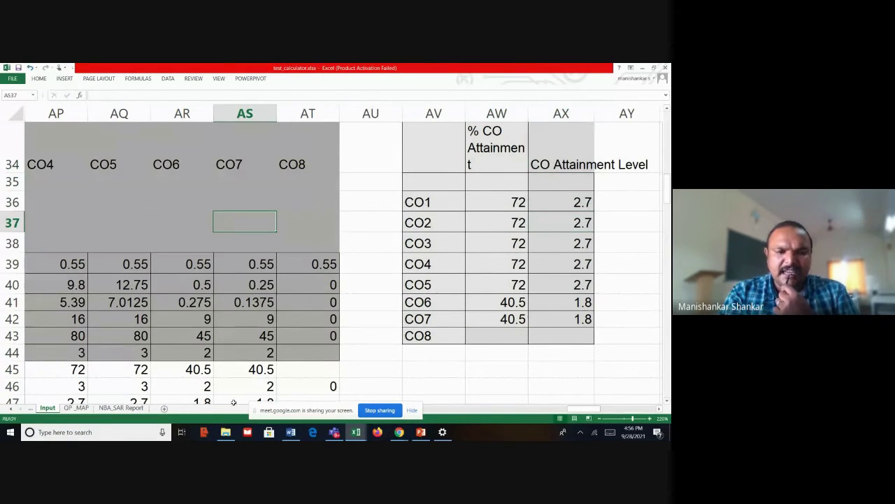
# Step: Open the NBA_SAR Report sheet and review the CO Attainment for SAR headings from Cumulative Internal Examination through Attainment (Yes / No)
pyautogui.click(122, 407)
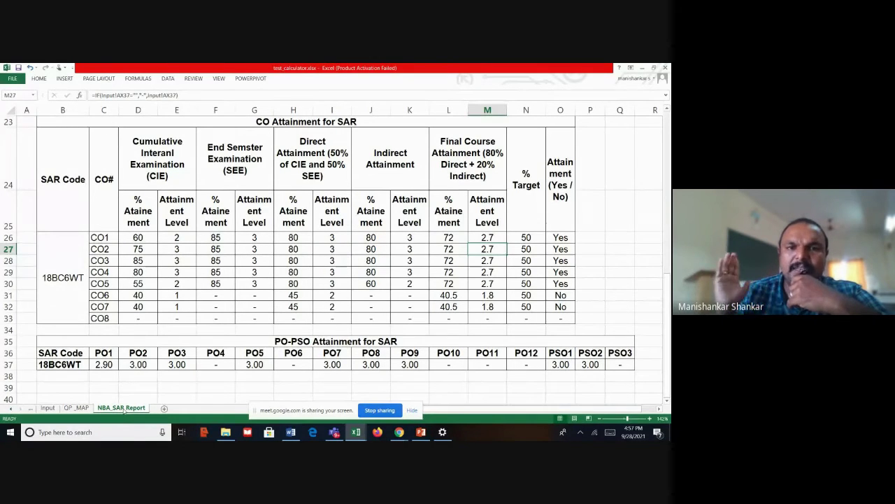
pyautogui.click(142, 160)
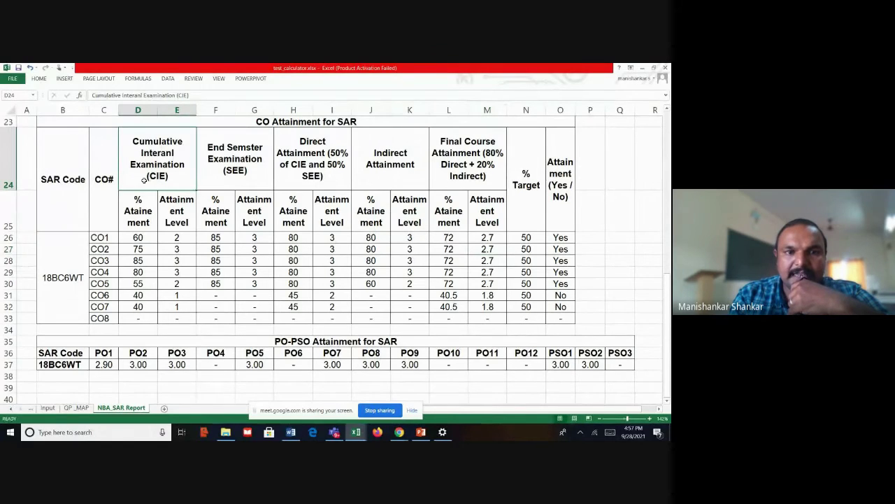
pyautogui.click(246, 178)
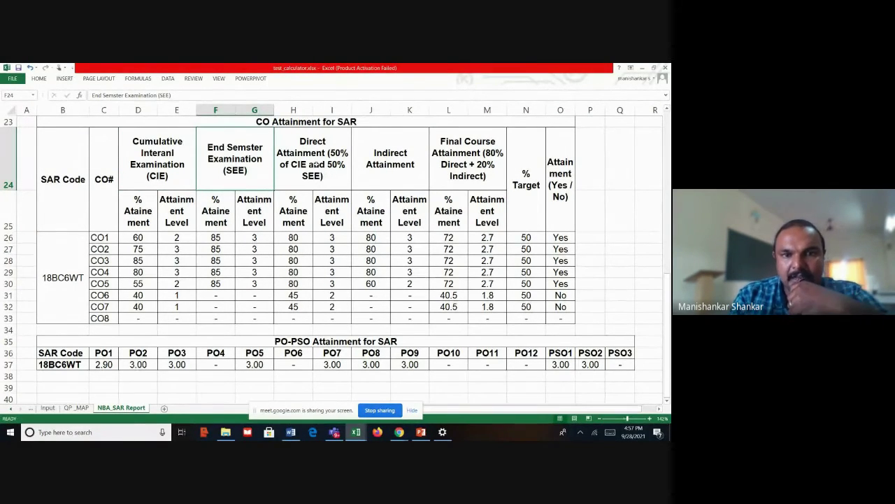
pyautogui.click(316, 162)
pyautogui.click(361, 157)
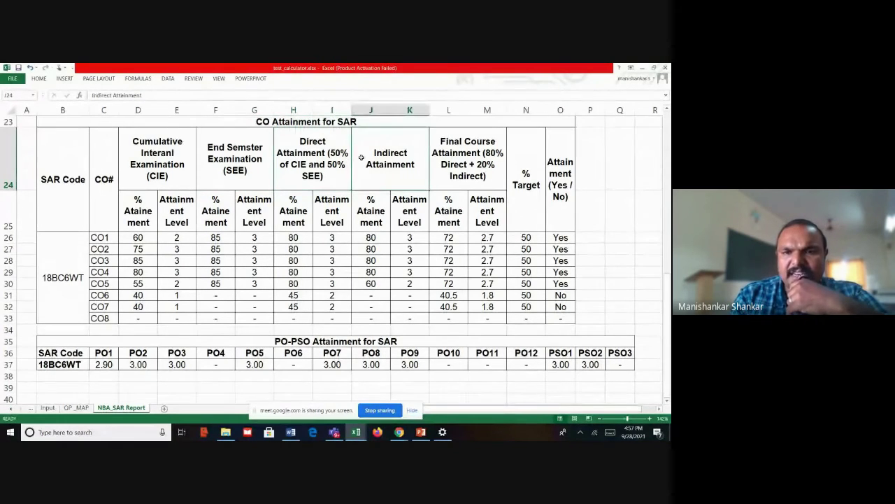
pyautogui.click(436, 162)
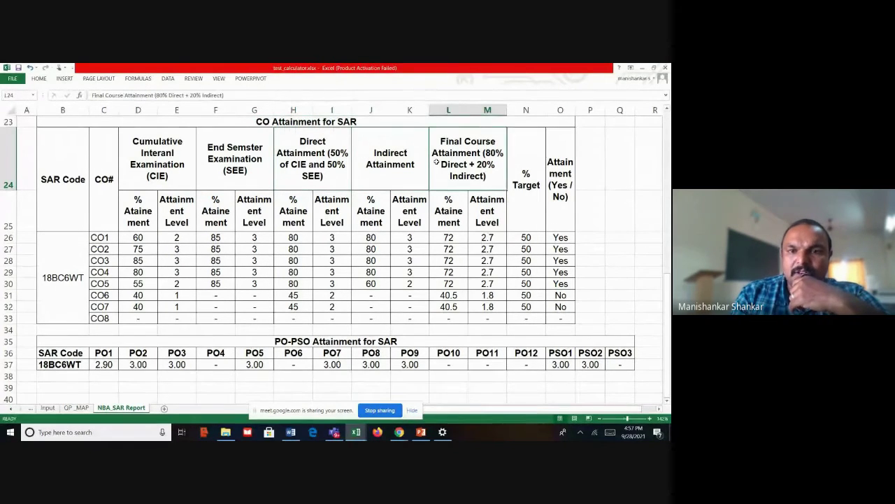
pyautogui.click(537, 191)
pyautogui.click(561, 216)
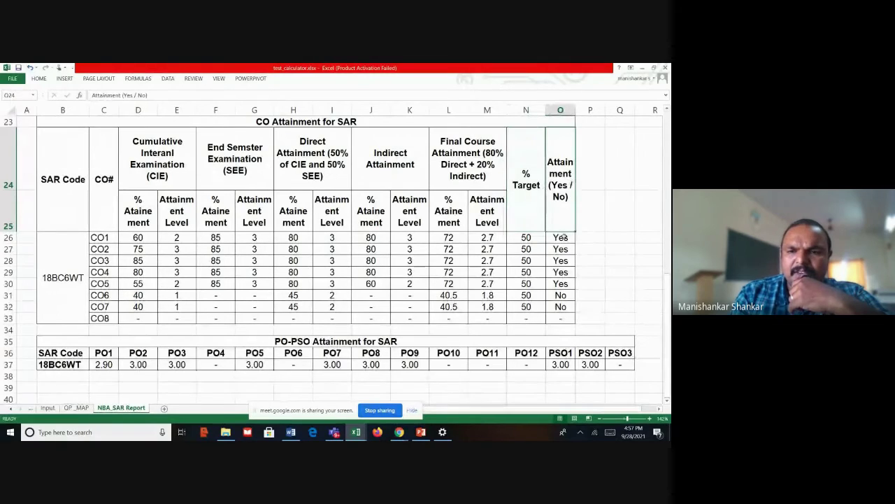
# Step: Check the Attainment (Yes / No) results for CO6 and CO7, comparing CO6's final % attainment with its % Target
pyautogui.click(561, 296)
pyautogui.click(564, 306)
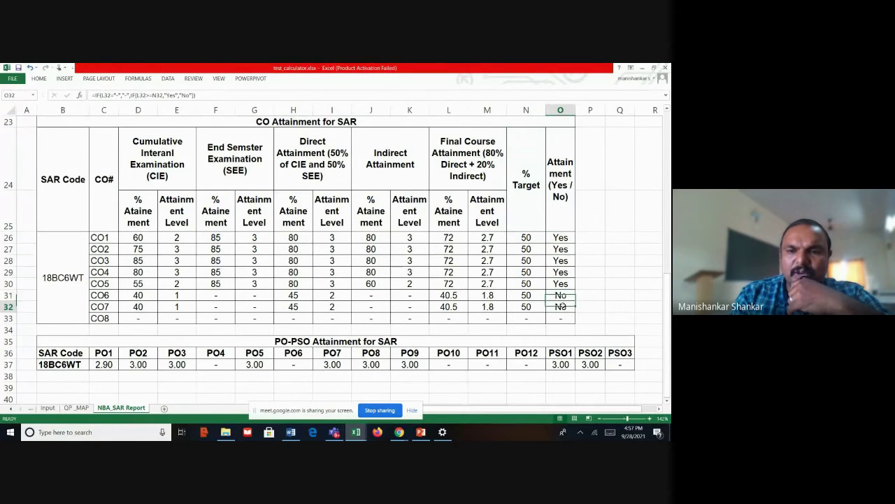
pyautogui.click(455, 296)
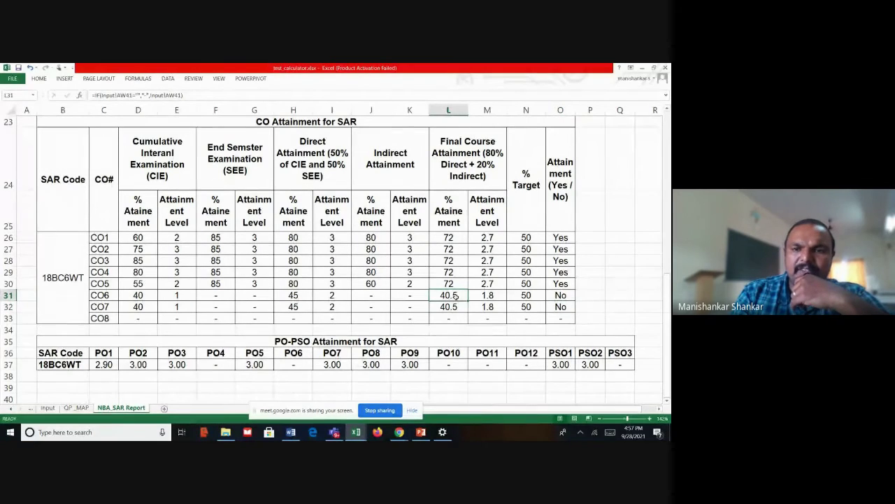
pyautogui.click(529, 299)
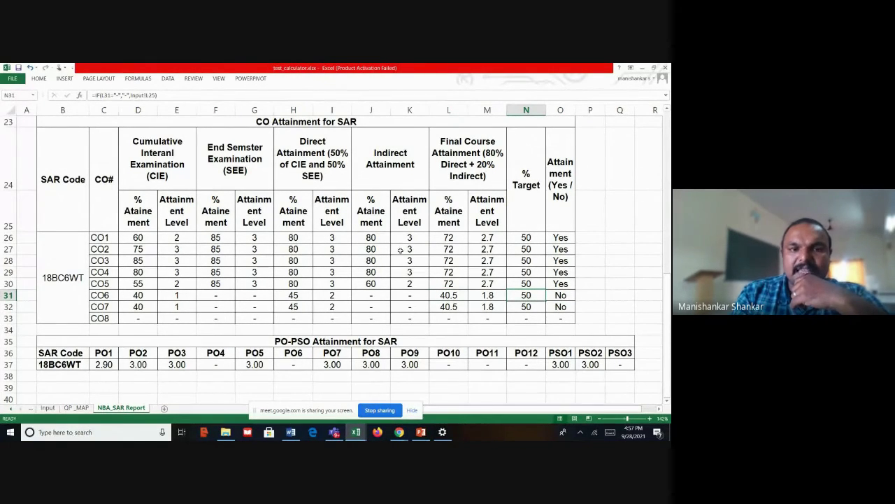
# Step: Examine the PO1 value for 18BC6WT in the PO-PSO Attainment for SAR table
pyautogui.click(258, 229)
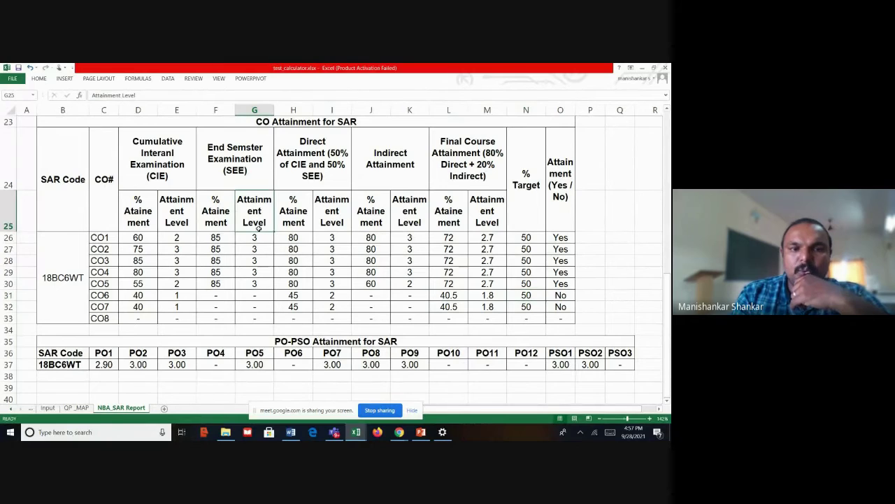
pyautogui.click(109, 375)
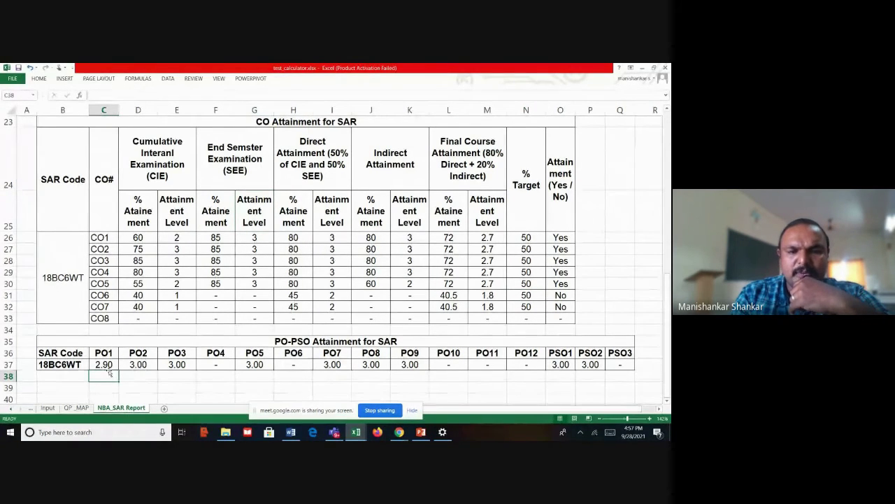
pyautogui.click(110, 363)
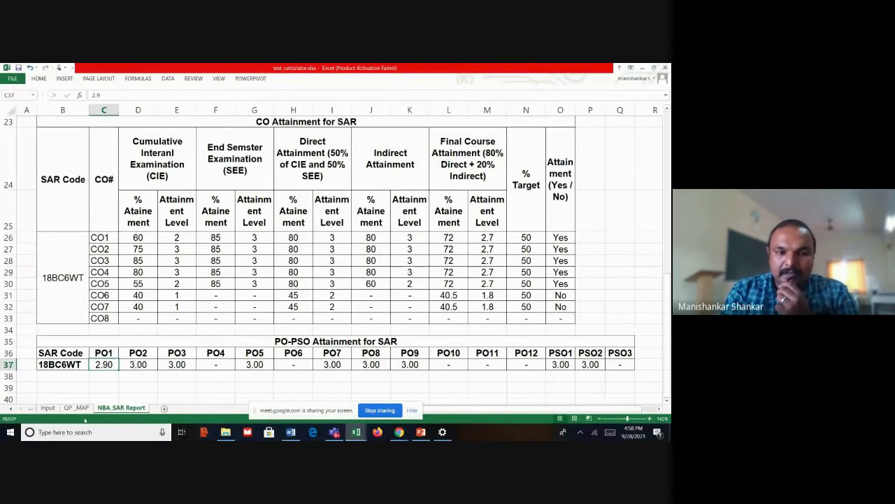
# Step: Return to the Input sheet and go back from the combined attainment table to the internal assessment table
pyautogui.click(47, 398)
pyautogui.click(47, 407)
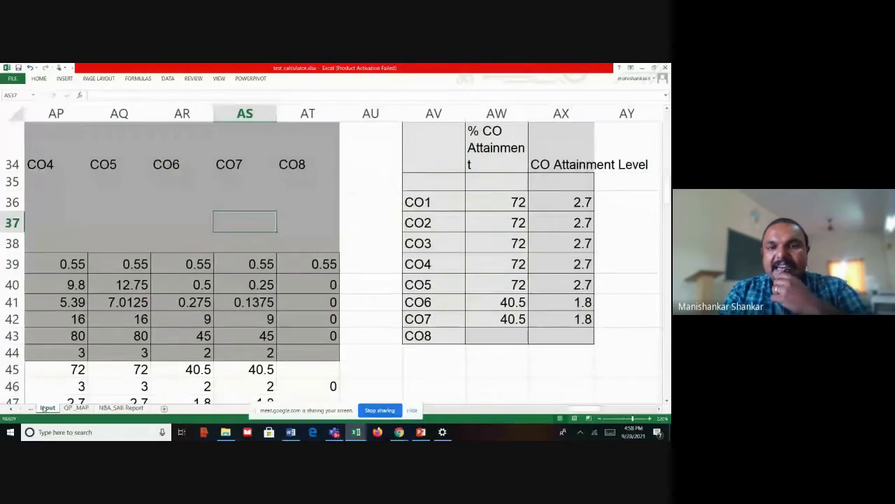
pyautogui.click(169, 300)
pyautogui.press('Up')
pyautogui.press('Up')
pyautogui.press('Up')
pyautogui.press('Up')
pyautogui.press('Up')
pyautogui.press('Up')
pyautogui.press('Up')
pyautogui.press('Up')
pyautogui.press('Up')
pyautogui.press('Up')
pyautogui.press('Up')
pyautogui.press('Up')
pyautogui.press('Up')
pyautogui.press('Up')
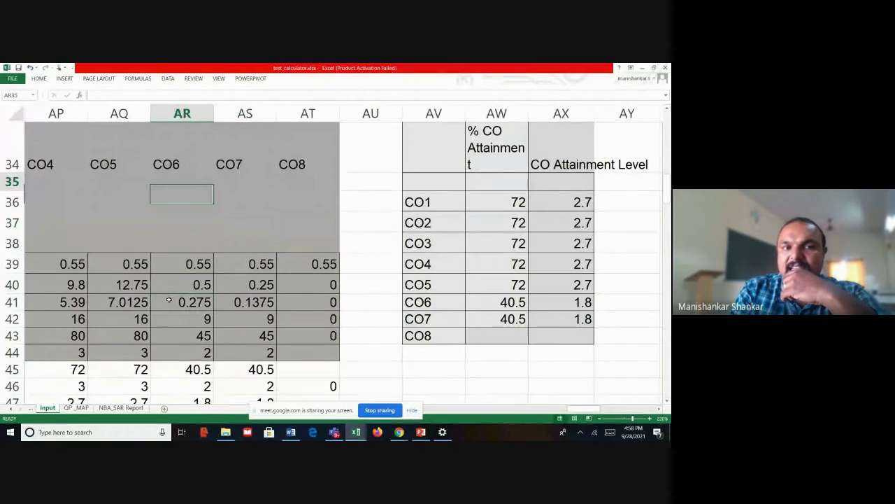
pyautogui.press('Left')
pyautogui.press('Left')
pyautogui.press('Left')
pyautogui.press('Left')
pyautogui.press('Left')
pyautogui.press('Left')
pyautogui.press('Left')
pyautogui.press('Left')
pyautogui.press('Left')
pyautogui.press('Left')
pyautogui.press('Left')
pyautogui.press('Left')
pyautogui.press('Left')
pyautogui.press('Left')
pyautogui.press('Left')
pyautogui.press('Left')
pyautogui.press('Left')
pyautogui.press('Left')
pyautogui.press('Left')
pyautogui.press('Left')
pyautogui.press('Left')
pyautogui.press('Left')
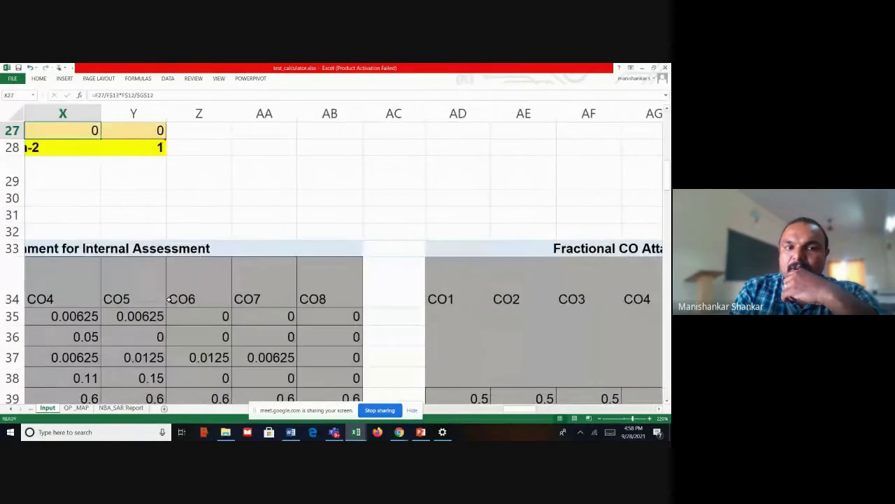
# Step: Go to the Internal Assessment and End Semester marks table near the start of the Input sheet
pyautogui.press('Up')
pyautogui.press('Up')
pyautogui.press('Up')
pyautogui.press('Up')
pyautogui.press('Up')
pyautogui.press('Up')
pyautogui.press('Up')
pyautogui.press('Up')
pyautogui.press('Up')
pyautogui.press('Up')
pyautogui.press('Up')
pyautogui.press('Up')
pyautogui.press('Up')
pyautogui.press('Up')
pyautogui.press('Up')
pyautogui.press('Up')
pyautogui.press('Up')
pyautogui.press('Up')
pyautogui.press('Up')
pyautogui.press('Up')
pyautogui.press('Up')
pyautogui.press('Up')
pyautogui.press('Left')
pyautogui.press('Left')
pyautogui.press('Left')
pyautogui.press('Left')
pyautogui.press('Left')
pyautogui.press('Left')
pyautogui.press('Left')
pyautogui.press('Left')
pyautogui.press('Left')
pyautogui.press('Left')
pyautogui.press('Left')
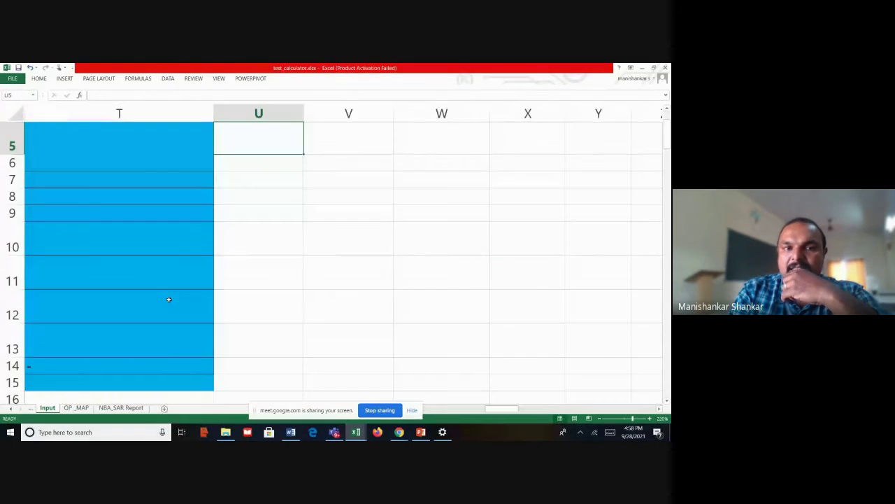
pyautogui.press('Left')
pyautogui.press('Left')
pyautogui.press('Left')
pyautogui.press('Left')
pyautogui.press('Left')
pyautogui.press('Left')
pyautogui.press('Left')
pyautogui.press('Left')
pyautogui.press('Left')
pyautogui.press('Left')
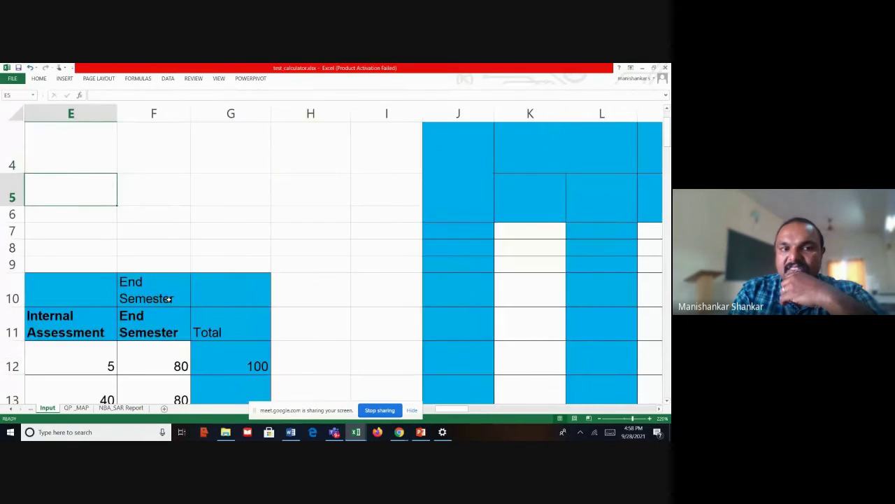
# Step: Review the component weights and maximum marks in the Evaluation Component Definition table
pyautogui.press('Down')
pyautogui.press('Down')
pyautogui.press('Down')
pyautogui.press('Down')
pyautogui.press('Down')
pyautogui.press('Down')
pyautogui.press('Down')
pyautogui.press('Down')
pyautogui.press('Down')
pyautogui.press('Down')
pyautogui.press('Right')
pyautogui.press('Right')
pyautogui.press('Right')
pyautogui.press('Right')
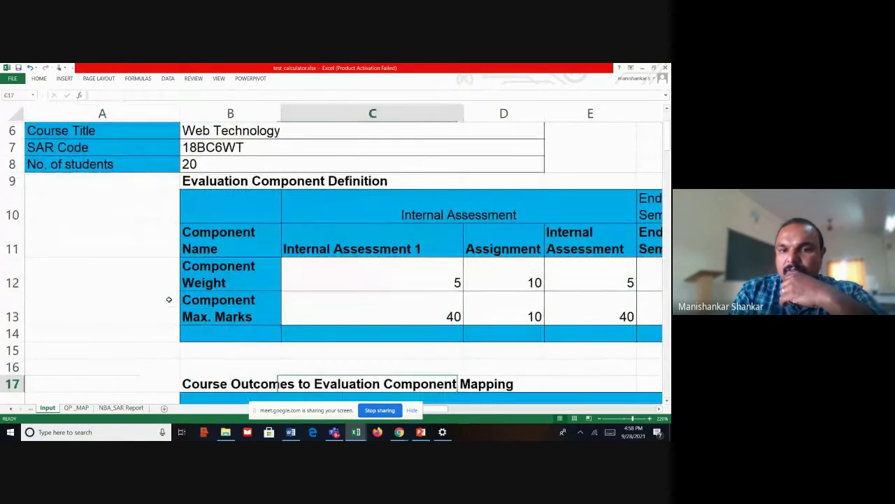
# Step: Examine the Course Outcomes to Evaluation Component Mapping table for the internals, assignment and End Semester
pyautogui.press('Down')
pyautogui.press('Down')
pyautogui.press('Down')
pyautogui.press('Down')
pyautogui.press('Down')
pyautogui.press('Down')
pyautogui.press('Down')
pyautogui.press('Down')
pyautogui.press('Down')
pyautogui.press('Down')
pyautogui.press('Down')
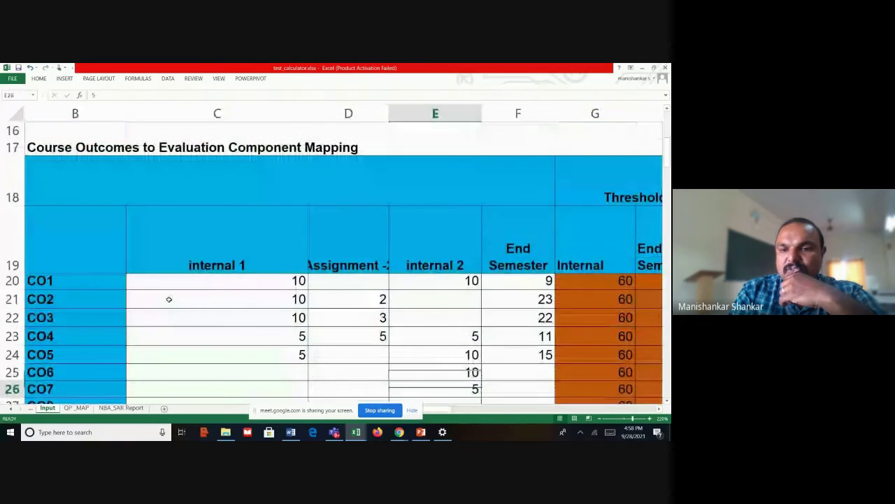
# Step: Review the Threshold, Attainment Level Definition, Target and Indirect Attainment columns of the course outcomes mapping
pyautogui.press('Up')
pyautogui.press('Up')
pyautogui.press('Right')
pyautogui.press('Right')
pyautogui.press('Right')
pyautogui.press('Right')
pyautogui.press('Right')
pyautogui.press('Right')
pyautogui.press('Right')
pyautogui.press('Right')
pyautogui.press('Right')
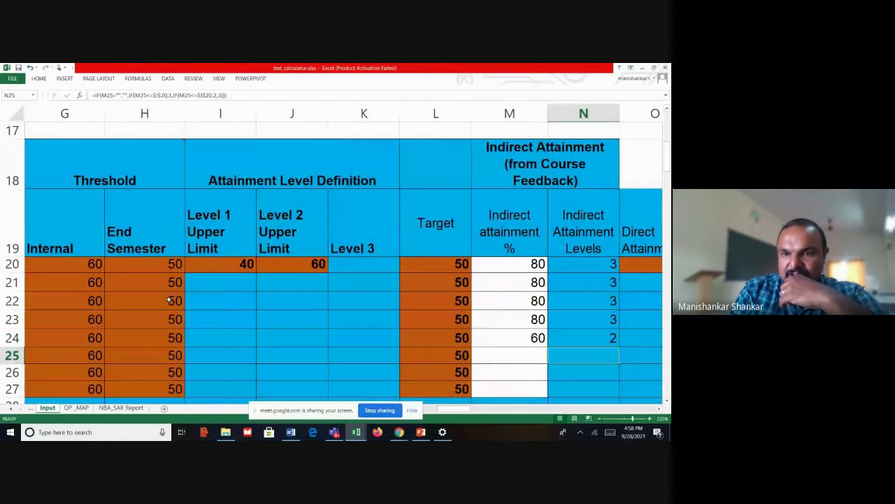
# Step: Go on to the CO-PO, PSO Mapping table and examine the mapping values for CO1 to CO8
pyautogui.press('Down')
pyautogui.press('Down')
pyautogui.press('Down')
pyautogui.press('Down')
pyautogui.press('Down')
pyautogui.press('Down')
pyautogui.press('Down')
pyautogui.press('Down')
pyautogui.press('Down')
pyautogui.press('Down')
pyautogui.press('Left')
pyautogui.press('Left')
pyautogui.press('Left')
pyautogui.press('Left')
pyautogui.press('Left')
pyautogui.press('Left')
pyautogui.press('Left')
pyautogui.press('Left')
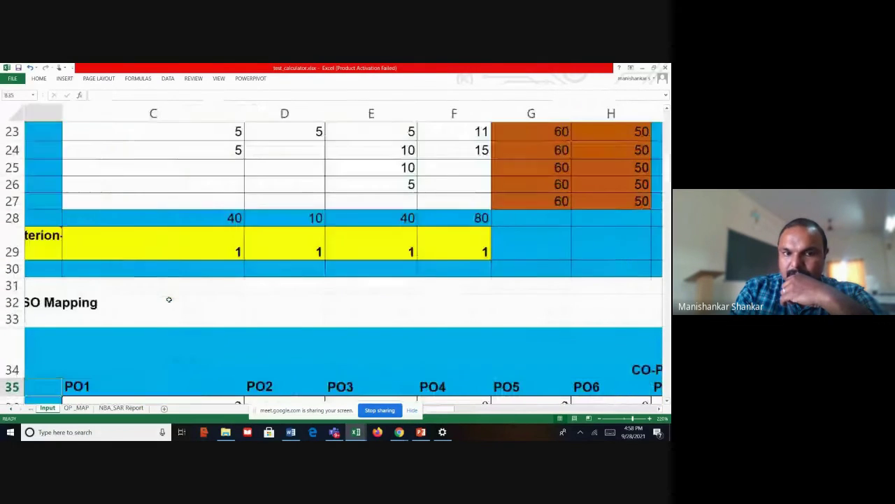
pyautogui.press('Down')
pyautogui.press('Down')
pyautogui.press('Down')
pyautogui.press('Down')
pyautogui.press('Down')
pyautogui.press('Down')
pyautogui.press('Down')
pyautogui.press('Down')
pyautogui.press('Down')
pyautogui.press('Down')
pyautogui.press('Down')
pyautogui.press('Down')
pyautogui.press('Down')
pyautogui.press('Down')
pyautogui.press('Down')
pyautogui.press('Down')
pyautogui.press('Down')
pyautogui.press('Down')
pyautogui.press('Down')
pyautogui.press('Down')
pyautogui.press('Down')
pyautogui.press('Down')
pyautogui.press('Down')
pyautogui.press('Down')
pyautogui.press('Down')
pyautogui.press('Down')
pyautogui.press('Down')
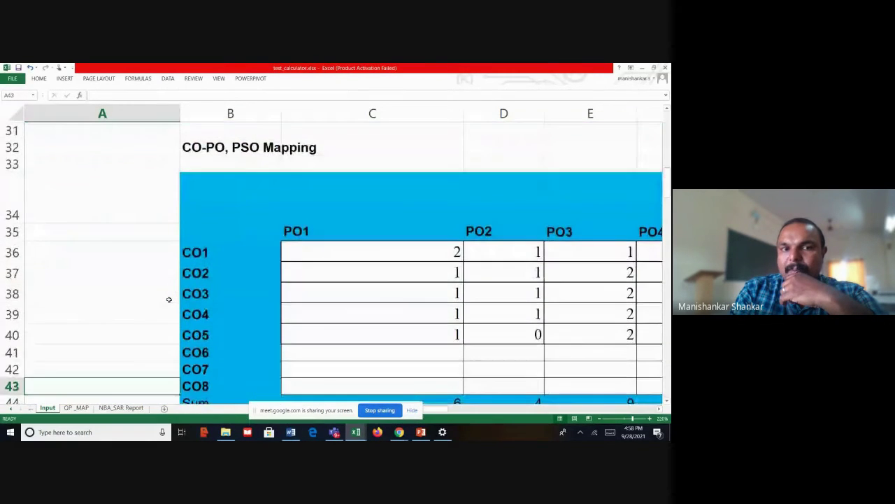
# Step: Look through the Marks Input table, covering the students' internal exam, assignment and End Semester marks
pyautogui.press('Right')
pyautogui.press('Right')
pyautogui.press('Right')
pyautogui.press('Right')
pyautogui.press('Right')
pyautogui.press('Right')
pyautogui.press('Right')
pyautogui.press('Right')
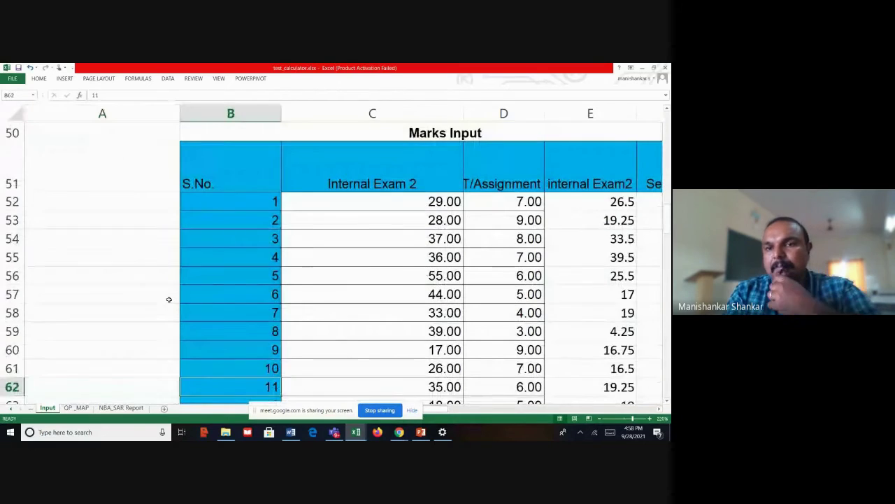
pyautogui.press('Up')
pyautogui.press('Up')
pyautogui.press('Up')
pyautogui.press('Up')
pyautogui.press('Up')
pyautogui.press('Up')
pyautogui.press('Up')
pyautogui.press('Up')
pyautogui.press('Up')
pyautogui.press('Up')
pyautogui.press('Up')
pyautogui.press('Up')
pyautogui.press('Up')
pyautogui.press('Up')
pyautogui.press('Up')
pyautogui.press('Up')
pyautogui.press('Up')
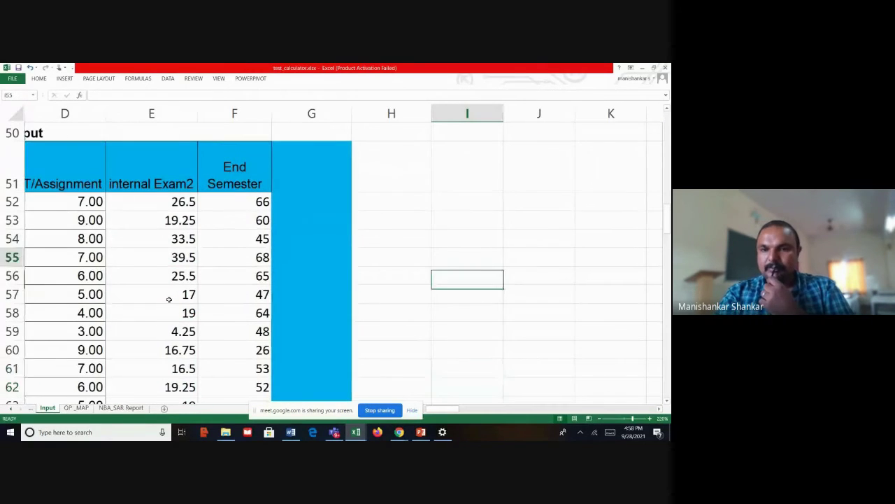
# Step: Go across from the Marks Input table to the students' fractional CO attainment values
pyautogui.press('Right')
pyautogui.press('Right')
pyautogui.press('Right')
pyautogui.press('Right')
pyautogui.press('Right')
pyautogui.press('Right')
pyautogui.press('Right')
pyautogui.press('Right')
pyautogui.press('Right')
pyautogui.press('Right')
pyautogui.press('Right')
pyautogui.press('Right')
pyautogui.press('Right')
pyautogui.press('Right')
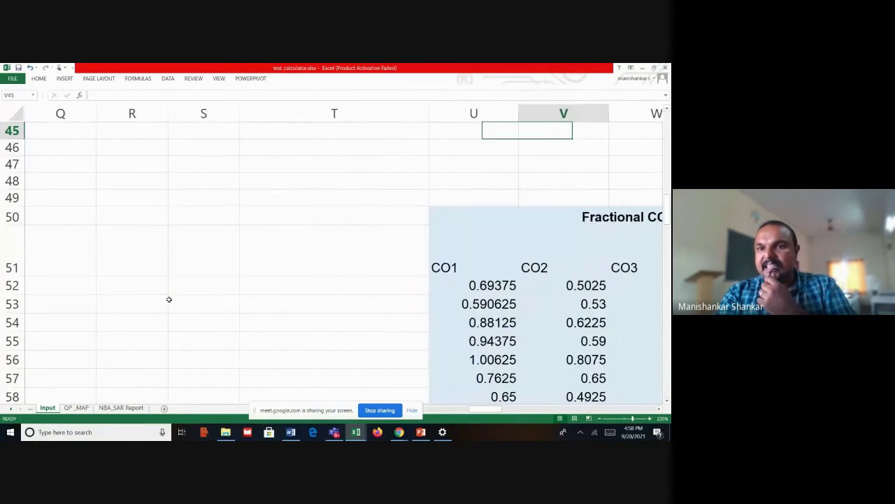
# Step: Examine the Fractional CO Attainment for Internal Assessment summary, from thresholds to attainment levels, for CO1 to CO8
pyautogui.press('Down')
pyautogui.press('Down')
pyautogui.press('Up')
pyautogui.press('Up')
pyautogui.press('Up')
pyautogui.press('Up')
pyautogui.press('Up')
pyautogui.press('Up')
pyautogui.press('Up')
pyautogui.press('Up')
pyautogui.press('Up')
pyautogui.press('Up')
pyautogui.press('Up')
pyautogui.press('Up')
pyautogui.press('Up')
pyautogui.press('Up')
pyautogui.press('Up')
pyautogui.press('Up')
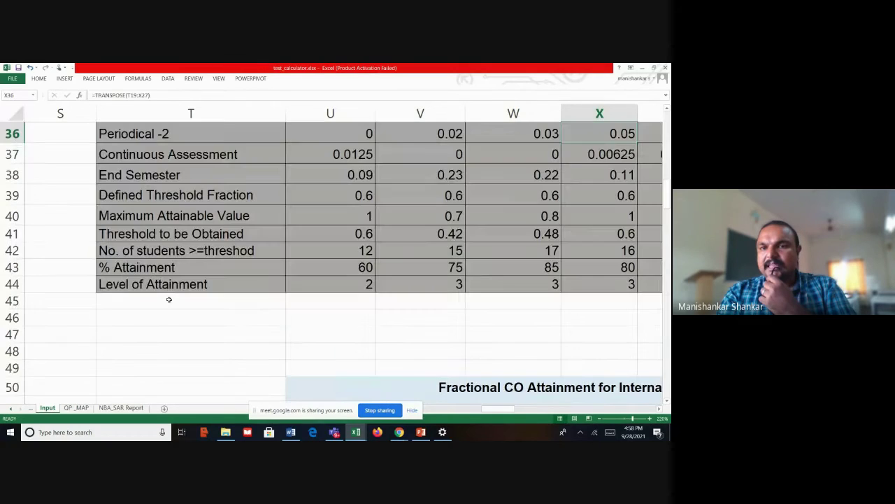
pyautogui.press('Right')
pyautogui.press('Right')
pyautogui.press('Right')
pyautogui.press('Right')
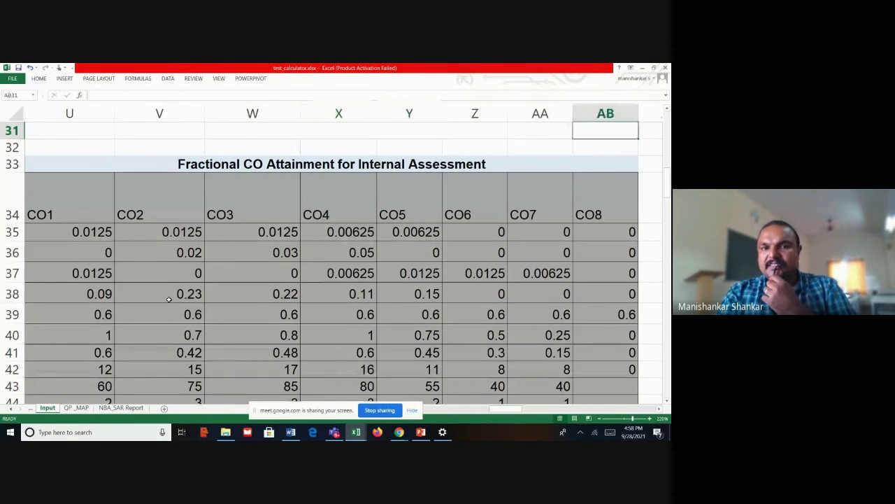
# Step: Go to the Fractional CO Attainment for End Semester table and view its values for each CO
pyautogui.press('Right')
pyautogui.press('Right')
pyautogui.press('Right')
pyautogui.press('Right')
pyautogui.press('Right')
pyautogui.press('Right')
pyautogui.press('Right')
pyautogui.press('Right')
pyautogui.press('Right')
pyautogui.press('Right')
pyautogui.press('Right')
pyautogui.press('Right')
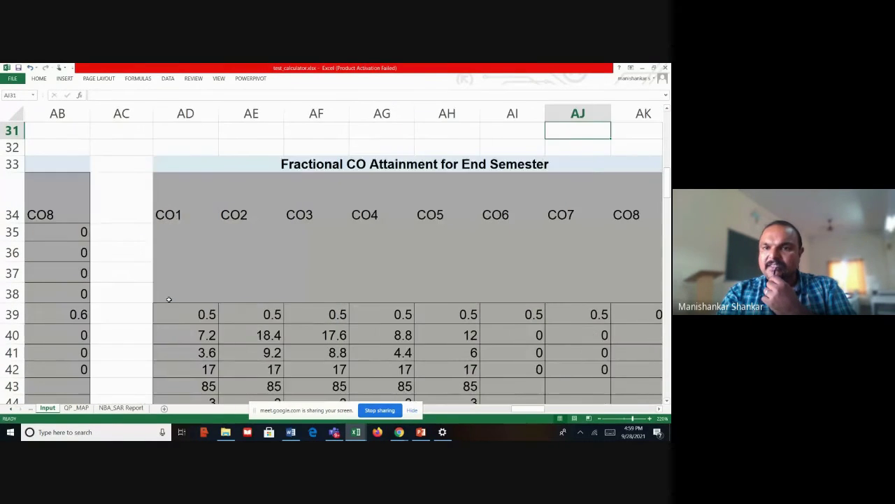
# Step: Go across from the End Semester table to the combined Direct Assessment values and the Overall Attainment table of the COs
pyautogui.press('Right')
pyautogui.press('Right')
pyautogui.press('Right')
pyautogui.press('Right')
pyautogui.press('Right')
pyautogui.press('Right')
pyautogui.press('Right')
pyautogui.press('Right')
pyautogui.press('Right')
pyautogui.press('Right')
pyautogui.press('Right')
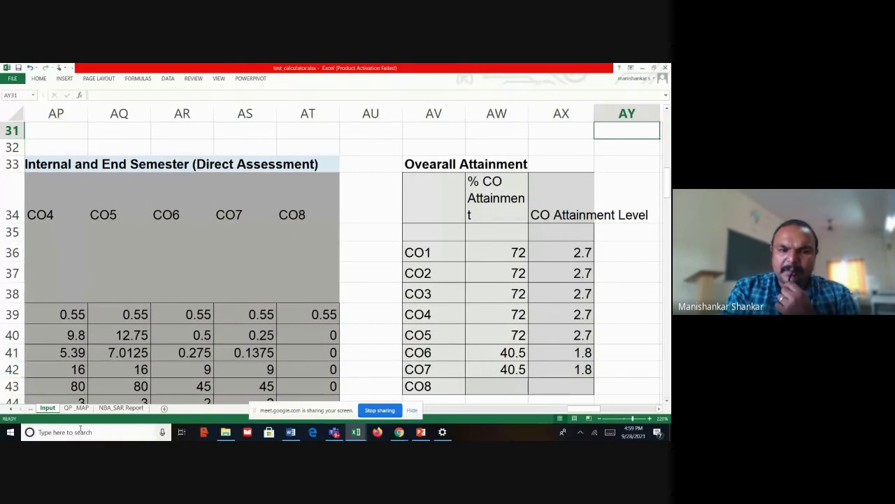
# Step: View the CO and PO-PSO attainment tables in the NBA_SAR Report sheet, selecting the Cumulative Internal Examination heading
pyautogui.click(113, 409)
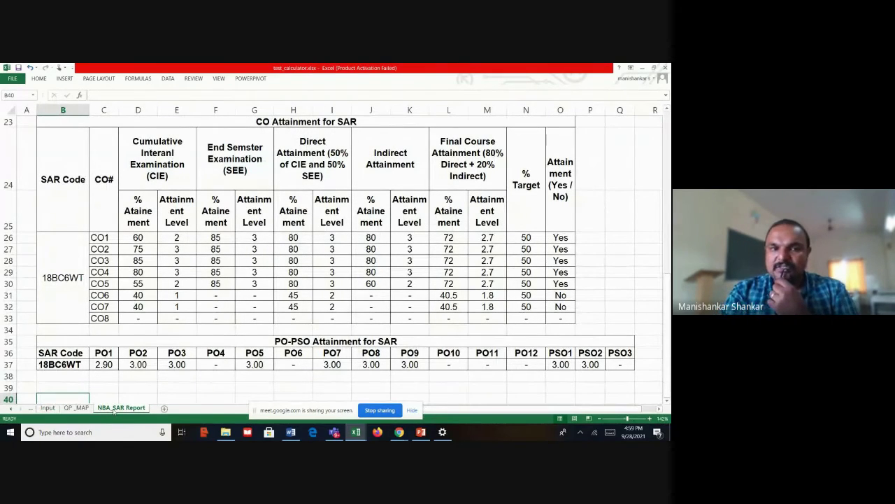
pyautogui.click(165, 165)
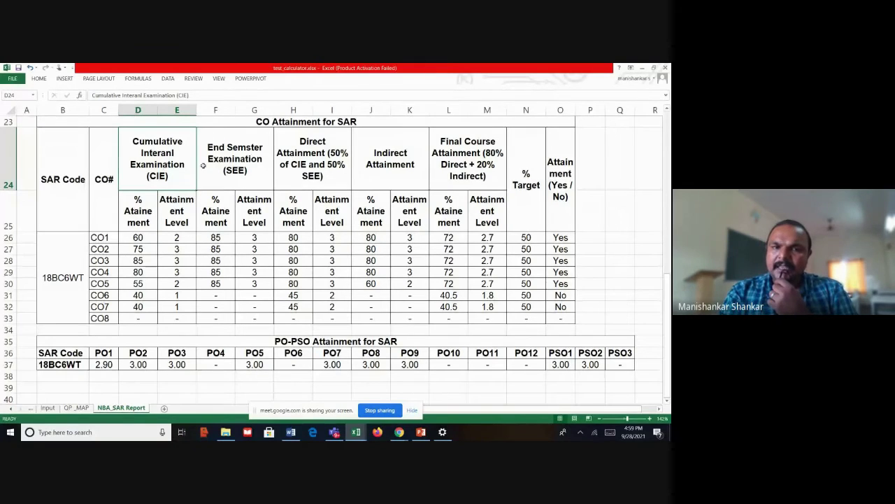
# Step: Return to the Input sheet and go back across the attainment tables to the CO-PO, PSO Mapping table
pyautogui.click(48, 408)
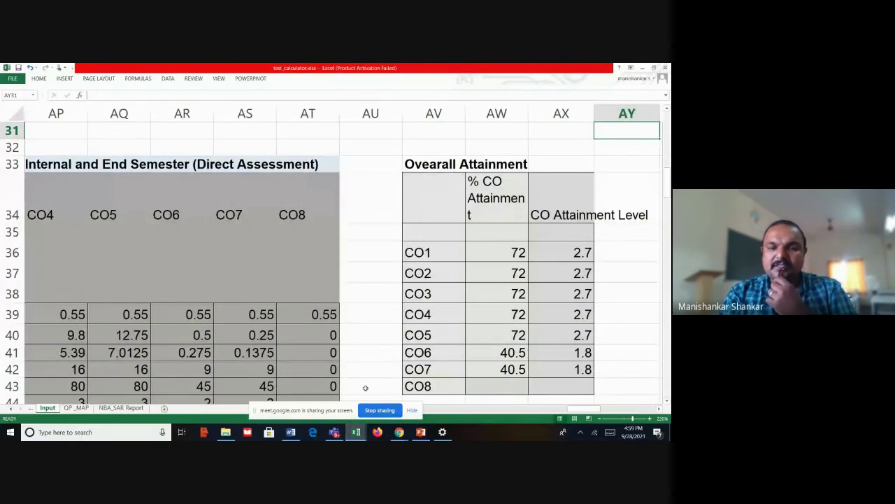
pyautogui.press('Left')
pyautogui.press('Left')
pyautogui.press('Left')
pyautogui.press('Left')
pyautogui.press('Left')
pyautogui.press('Left')
pyautogui.press('Left')
pyautogui.press('Left')
pyautogui.press('Left')
pyautogui.press('Left')
pyautogui.press('Left')
pyautogui.press('Left')
pyautogui.press('Left')
pyautogui.press('Left')
pyautogui.press('Left')
pyautogui.press('Left')
pyautogui.press('Left')
pyautogui.press('Left')
pyautogui.press('Left')
pyautogui.press('Left')
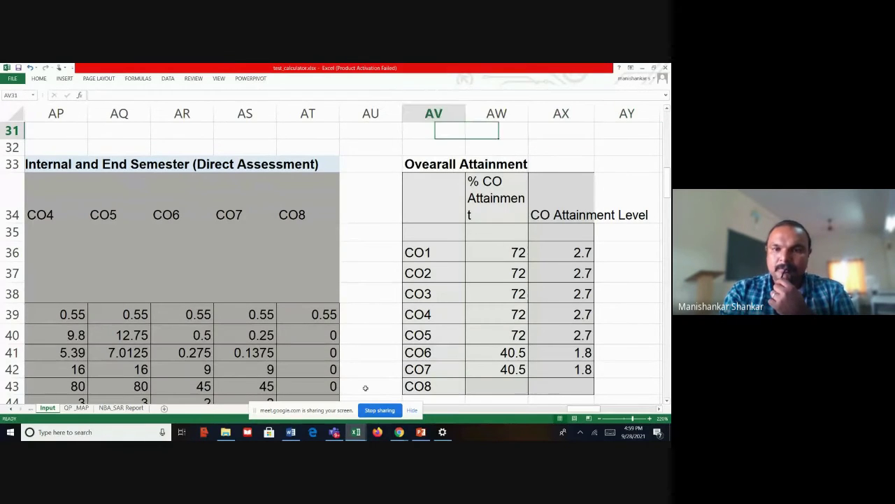
pyautogui.press('Left')
pyautogui.press('Left')
pyautogui.press('Left')
pyautogui.press('Left')
pyautogui.press('Left')
pyautogui.press('Left')
pyautogui.press('Left')
pyautogui.press('Left')
pyautogui.press('Left')
pyautogui.press('Left')
pyautogui.press('Left')
pyautogui.press('Left')
pyautogui.press('Left')
pyautogui.press('Left')
pyautogui.press('Left')
pyautogui.press('Left')
pyautogui.press('Left')
pyautogui.press('Left')
pyautogui.press('Left')
pyautogui.press('Left')
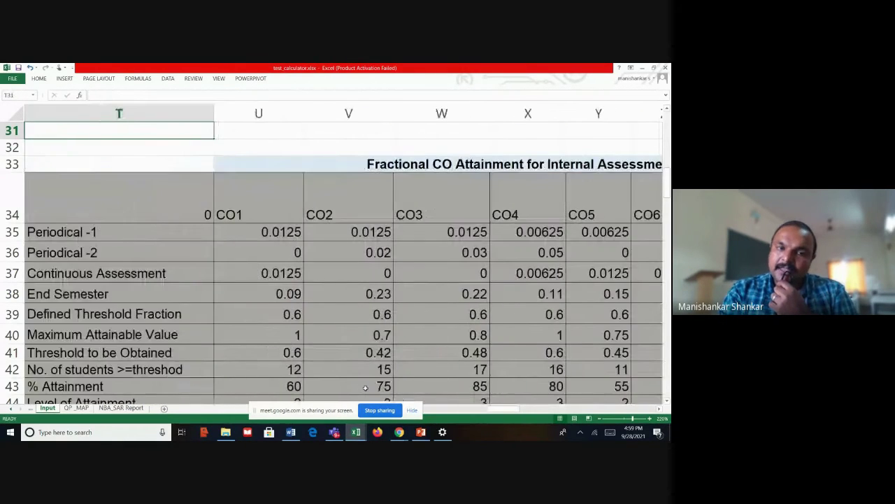
pyautogui.press('Left')
pyautogui.press('Left')
pyautogui.press('Left')
pyautogui.press('Left')
pyautogui.press('Left')
pyautogui.press('Left')
pyautogui.press('Left')
pyautogui.press('Left')
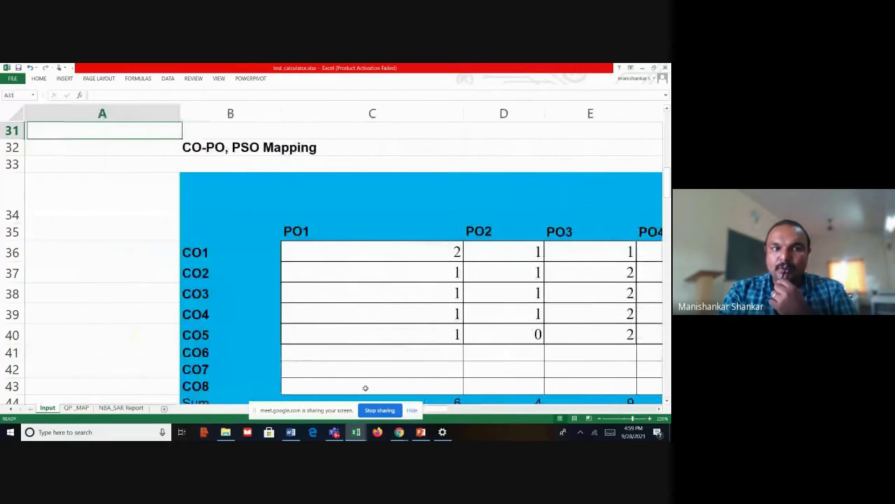
# Step: Go up from the CO-PO, PSO Mapping to the Course Outcomes to Evaluation Component Mapping table
pyautogui.press('Up')
pyautogui.press('Up')
pyautogui.press('Up')
pyautogui.press('Up')
pyautogui.press('Up')
pyautogui.press('Up')
pyautogui.press('Up')
pyautogui.press('Up')
pyautogui.press('Up')
pyautogui.press('Up')
pyautogui.press('Up')
pyautogui.press('Up')
pyautogui.press('Up')
pyautogui.press('Up')
pyautogui.press('Up')
pyautogui.press('Up')
pyautogui.press('Up')
pyautogui.press('Up')
pyautogui.press('Up')
pyautogui.press('Up')
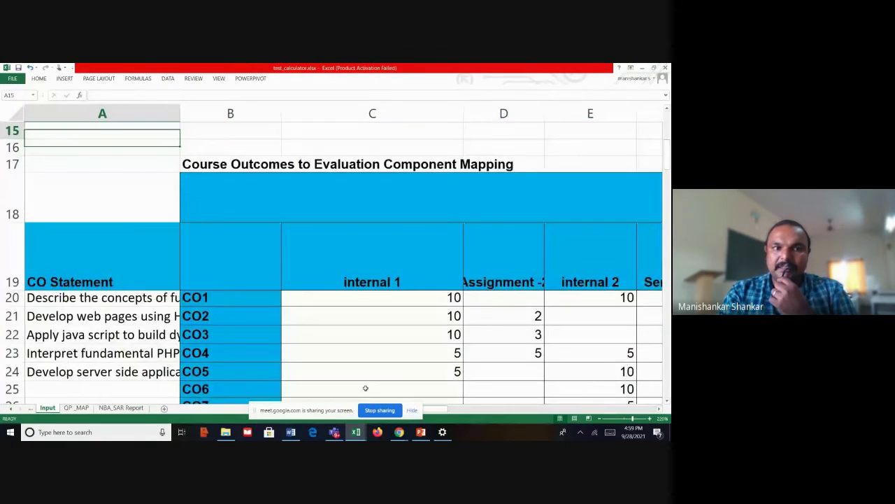
# Step: View the Evaluation Component Definition table, covering the weights and maximum marks of the internal assessments and assignment
pyautogui.press('Up')
pyautogui.press('Up')
pyautogui.press('Up')
pyautogui.press('Up')
pyautogui.press('Up')
pyautogui.press('Down')
pyautogui.press('Down')
pyautogui.press('Down')
pyautogui.press('Down')
pyautogui.press('Down')
pyautogui.press('Down')
pyautogui.press('Down')
pyautogui.press('Down')
pyautogui.press('Down')
pyautogui.press('Down')
pyautogui.press('Down')
pyautogui.press('Down')
pyautogui.press('Down')
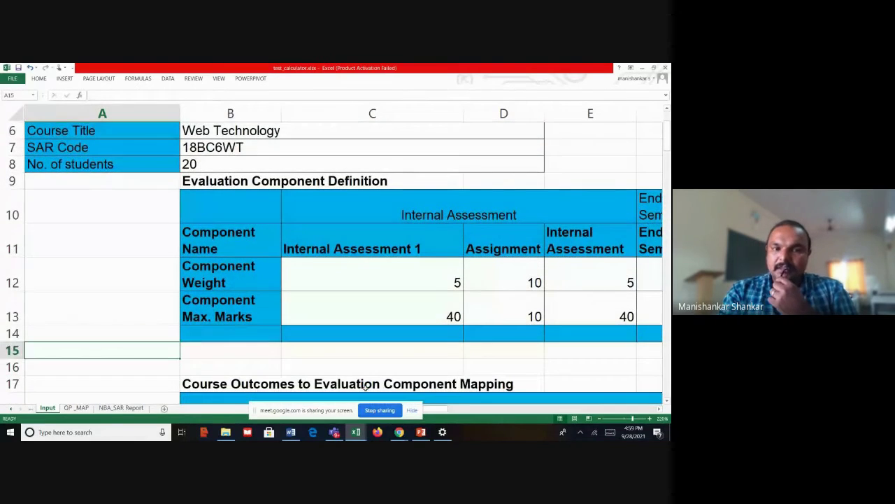
pyautogui.press('Right')
pyautogui.press('Right')
pyautogui.press('Right')
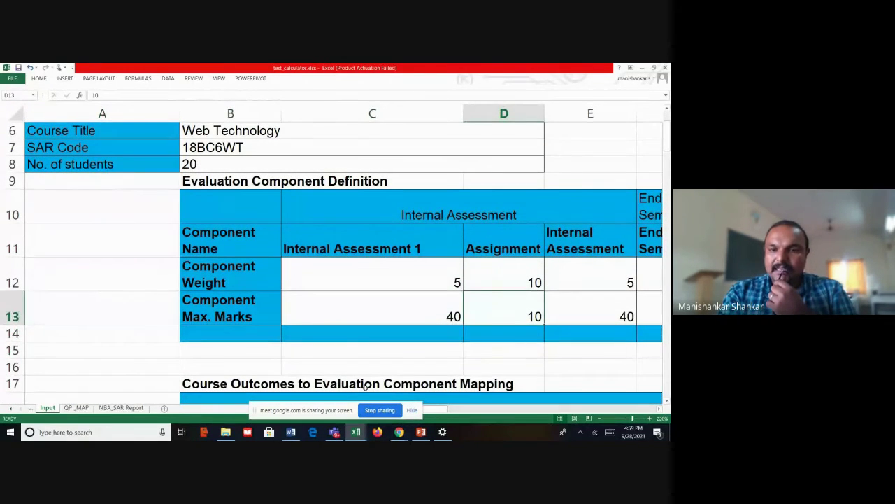
# Step: Go across from the Evaluation Component Definition table to the shaded columns above the Indirect Attainment section
pyautogui.press('Right')
pyautogui.press('Right')
pyautogui.press('Right')
pyautogui.press('Right')
pyautogui.press('Right')
pyautogui.press('Right')
pyautogui.press('Right')
pyautogui.press('Right')
pyautogui.press('Right')
pyautogui.press('Right')
pyautogui.press('Right')
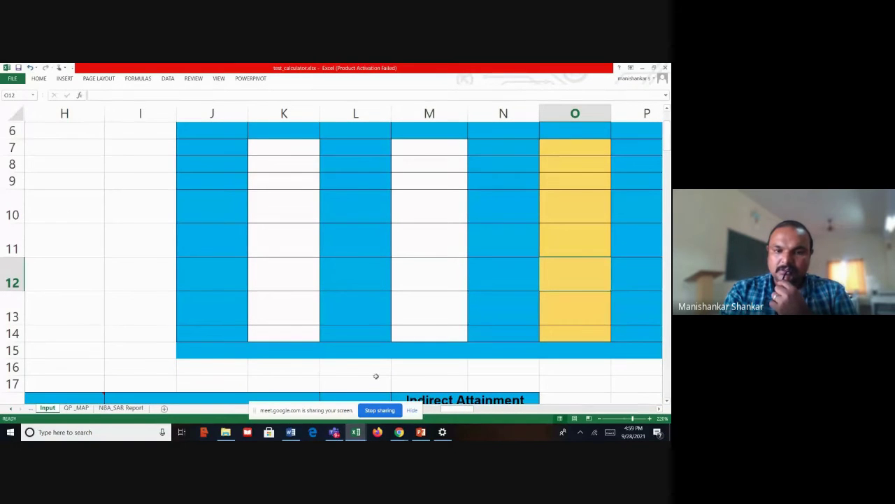
# Step: Stop sharing the screen in the Google Meet call
pyautogui.click(378, 411)
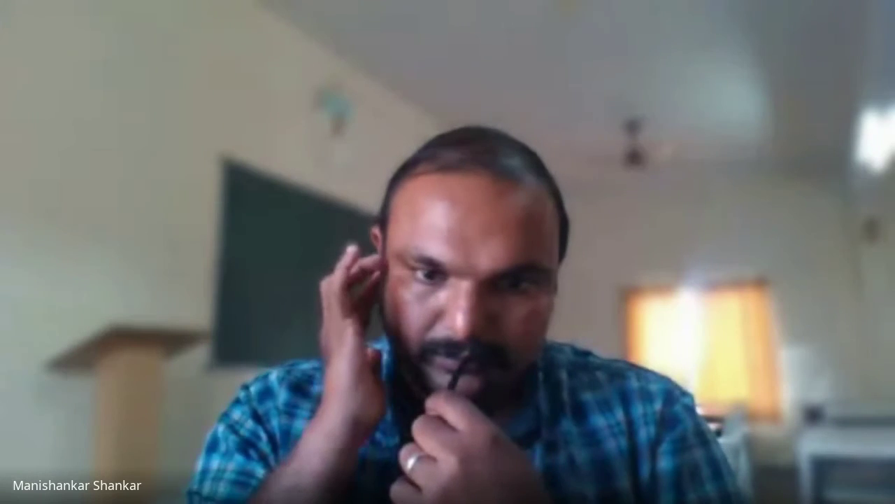